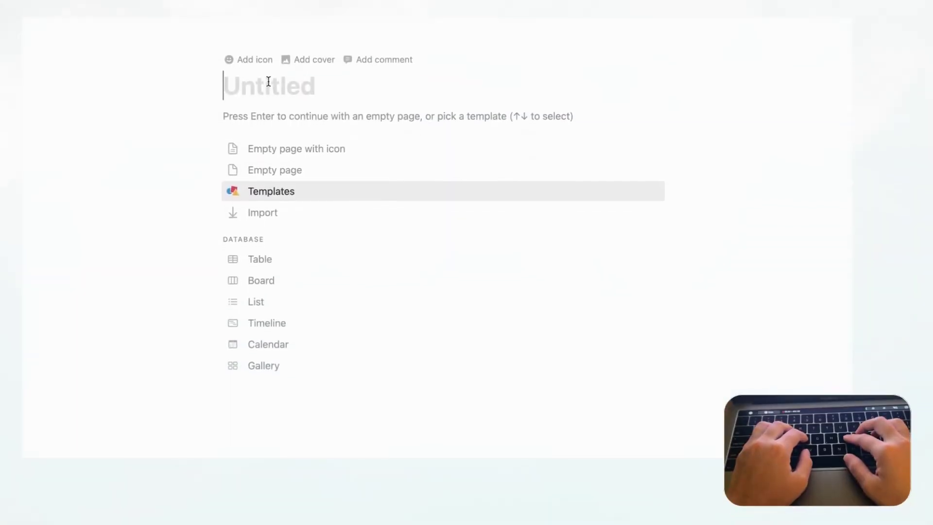
- Title the new page "Digital Notebook" and give it the first Unsplash cover image found for "landscape"
type("Digital Notebook")
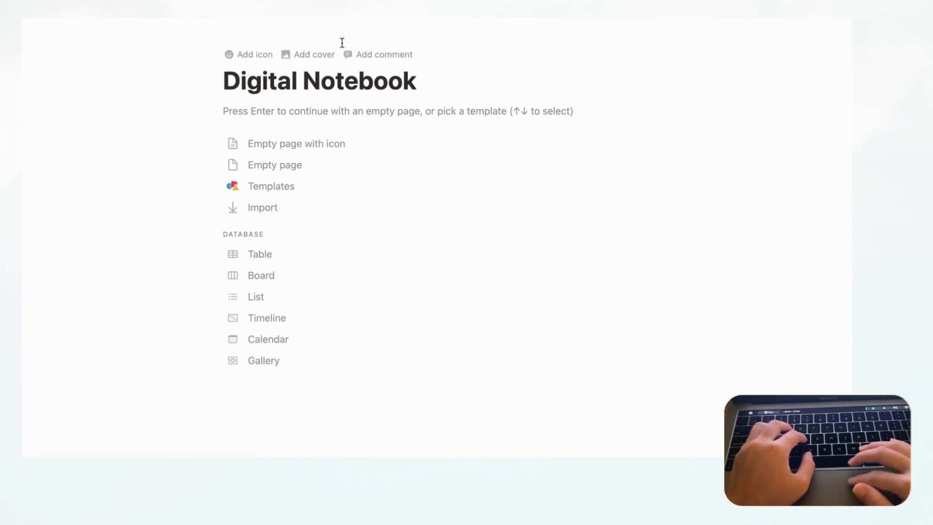
left_click(315, 54)
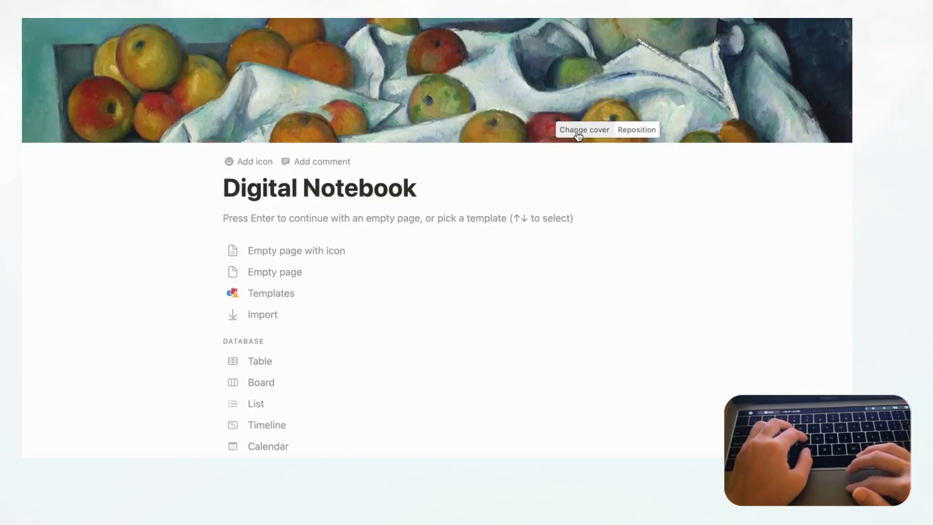
left_click(581, 130)
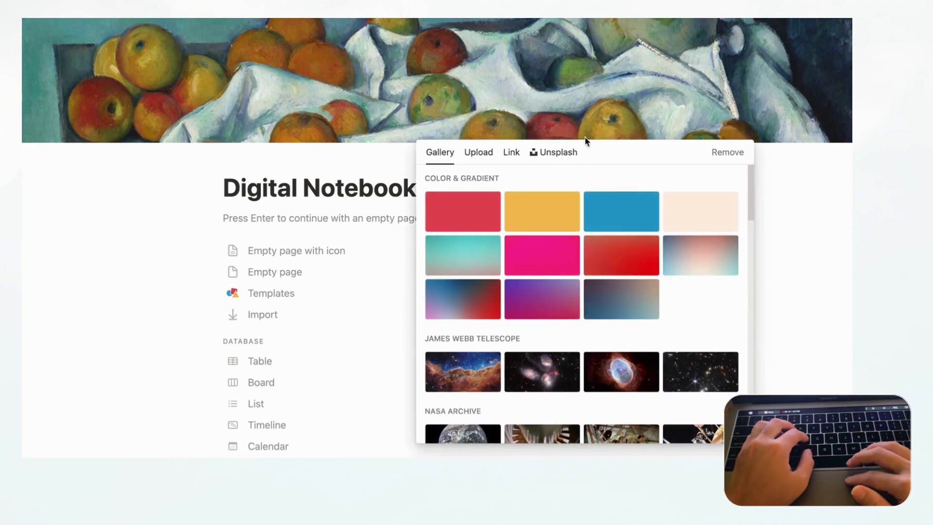
left_click(565, 155)
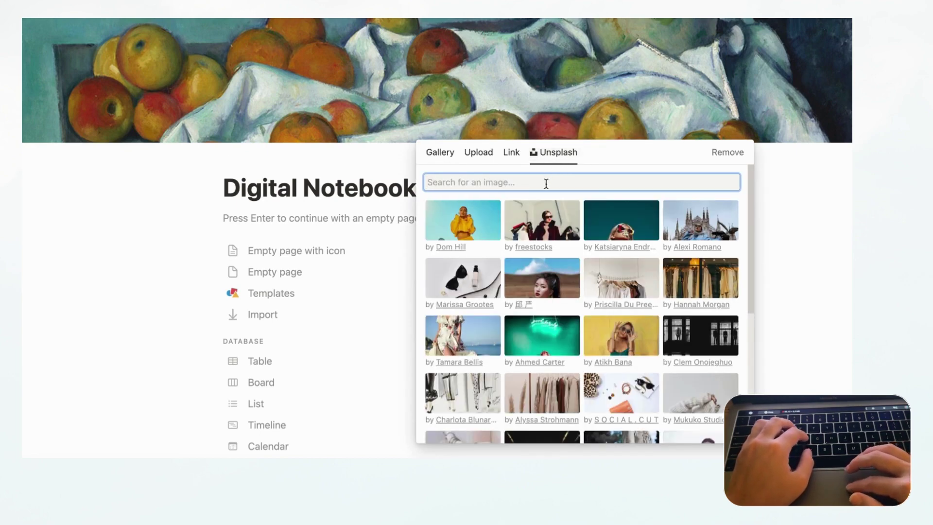
type("landsc")
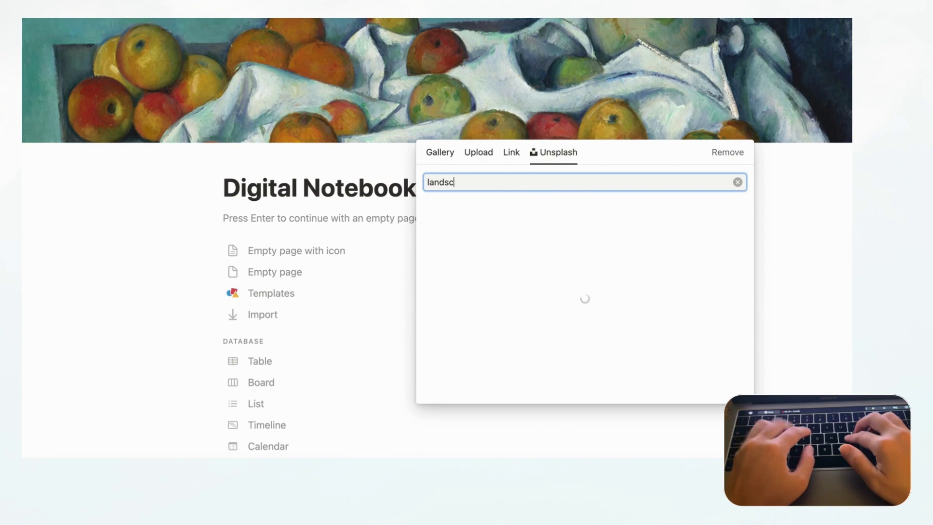
type("ape")
left_click(462, 213)
left_click(631, 56)
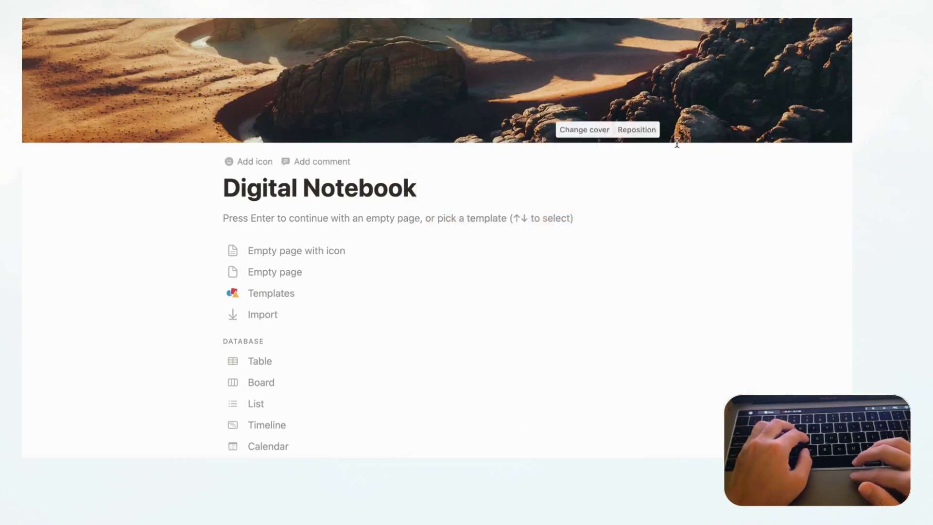
- Reposition the cover image so the pale sky and the distant rocky ridge show, and save the position
left_click(637, 129)
left_click_drag(624, 69, 631, 327)
left_click(598, 129)
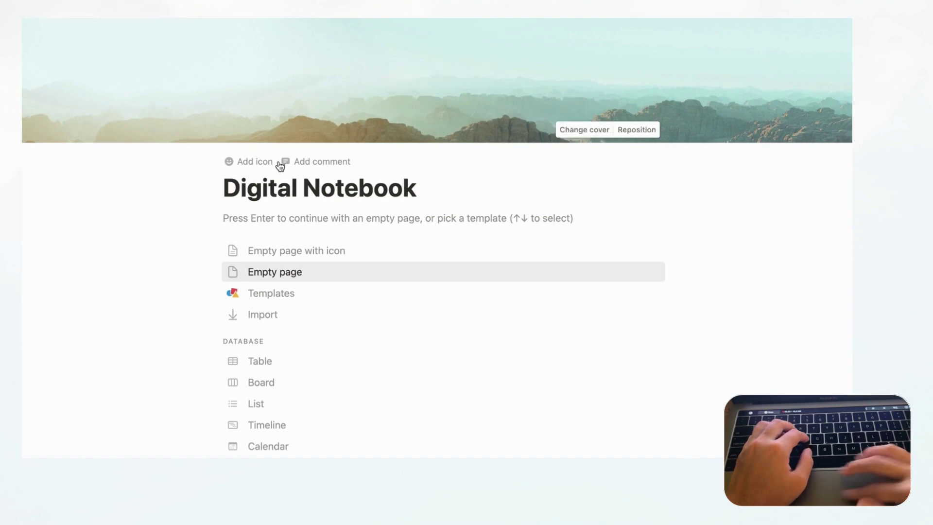
- Add a page icon using the dark grey document shape from the built-in icon set
left_click(266, 162)
left_click(177, 181)
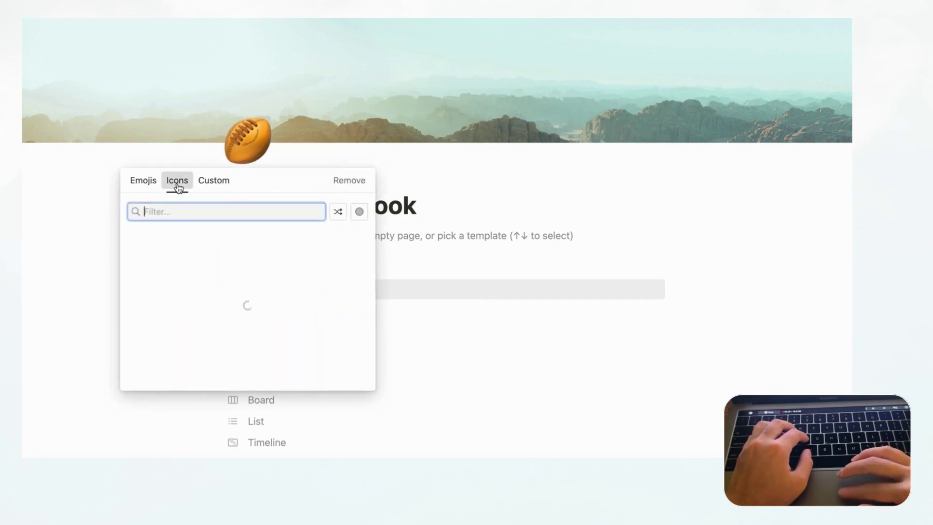
mouse_move(138, 262)
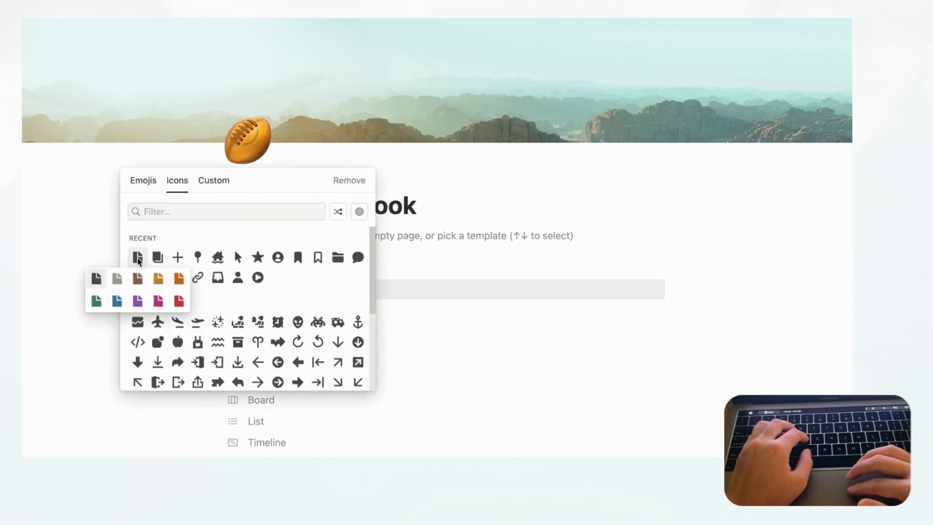
left_click(97, 279)
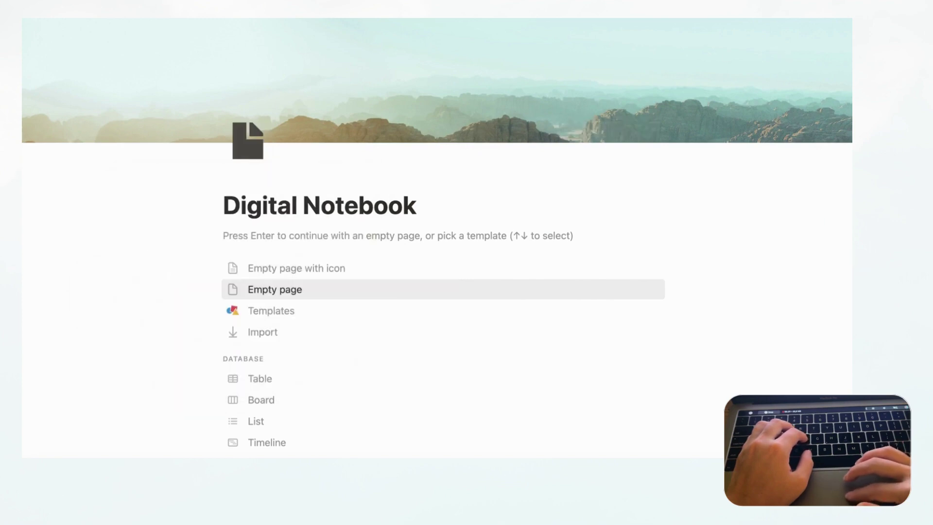
- Turn on small text and full width for the Digital Notebook page
left_click(843, 10)
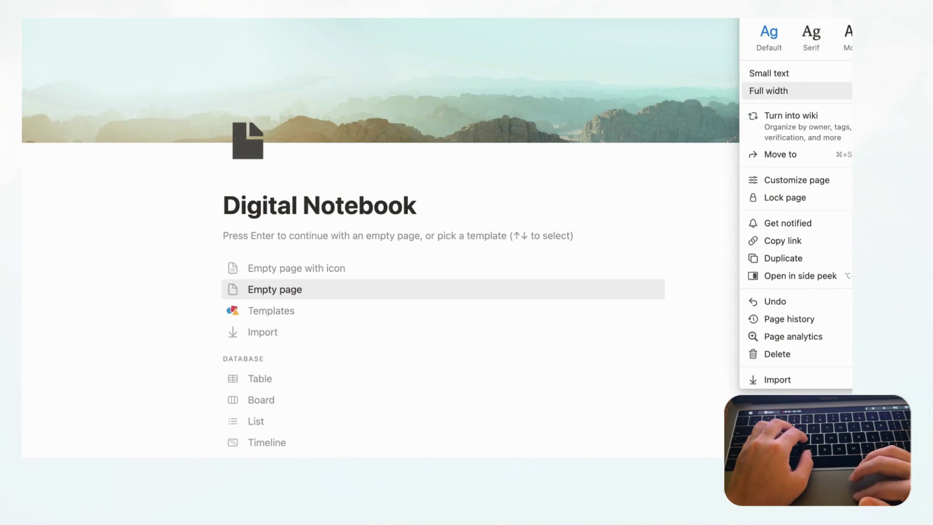
left_click(769, 73)
left_click(768, 91)
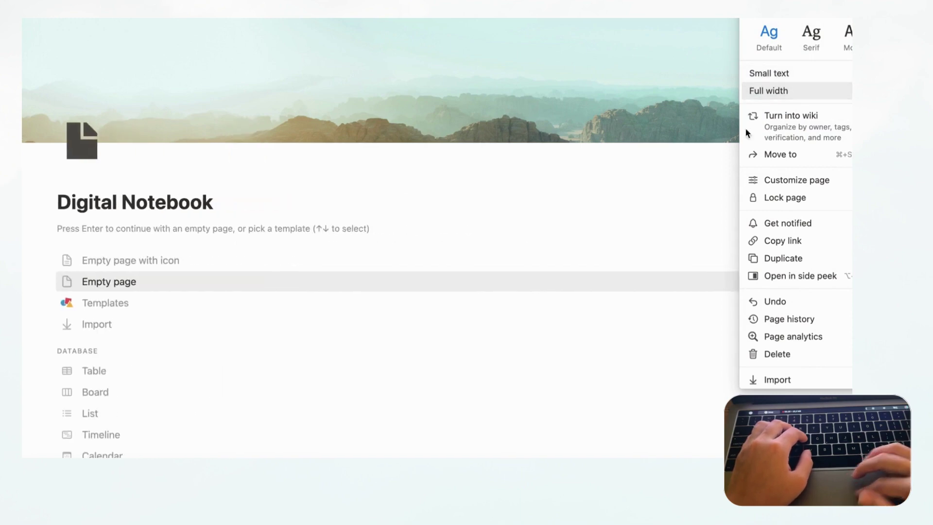
left_click(377, 209)
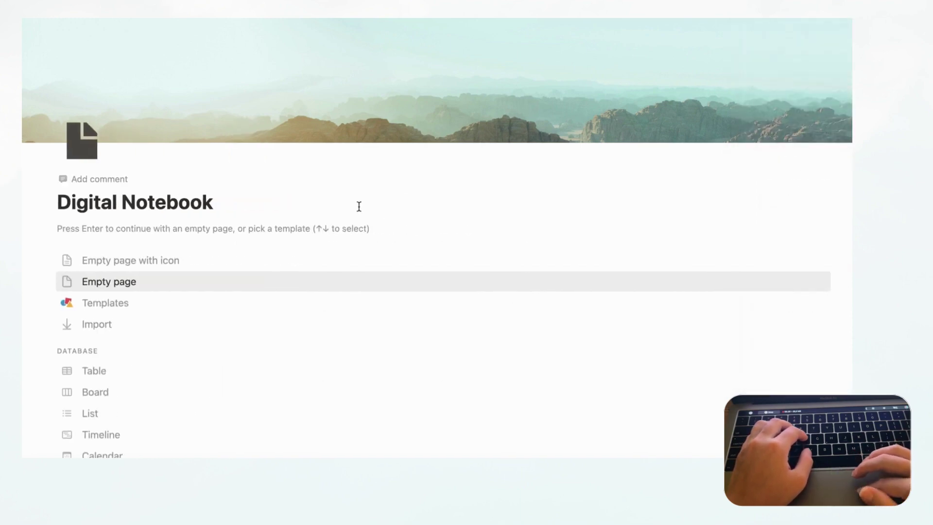
- Start an empty page body with a 2 columns block, writing "Notes" in the first column and "Notebook" in the second
left_click(153, 278)
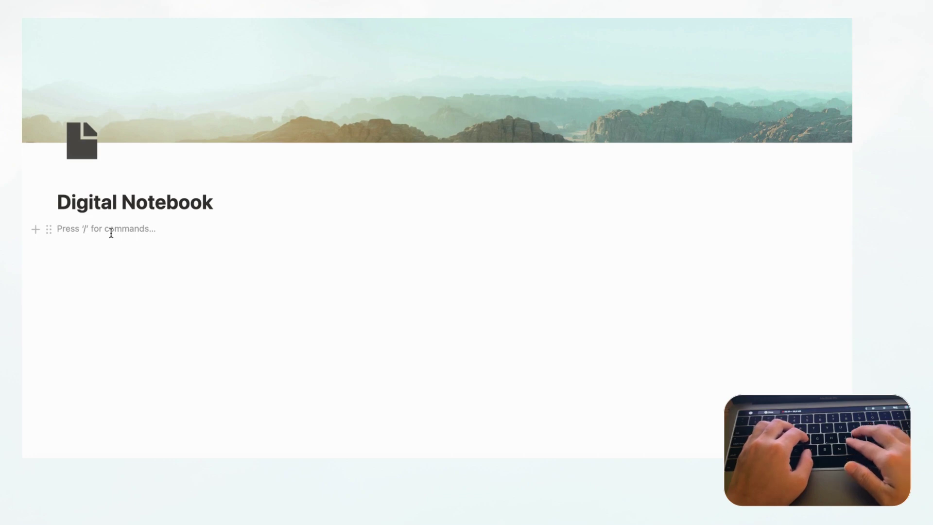
type("/colu")
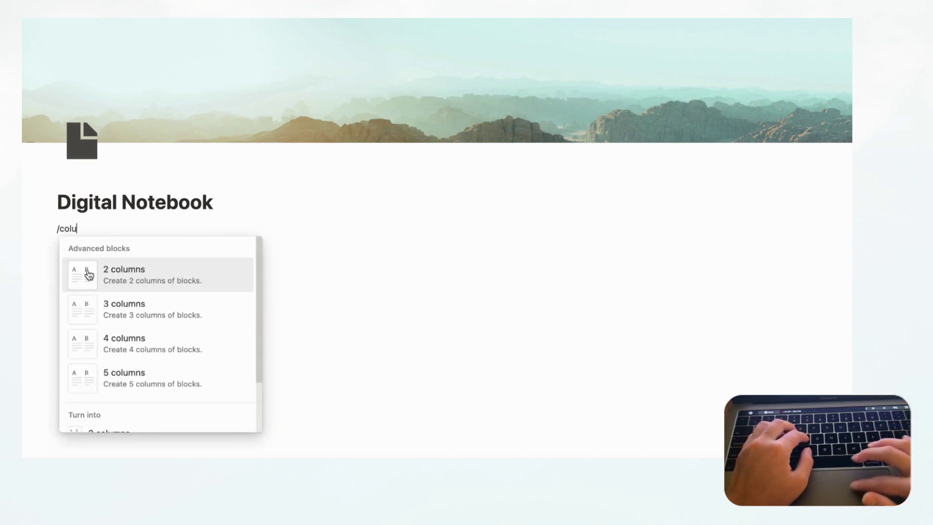
left_click(105, 273)
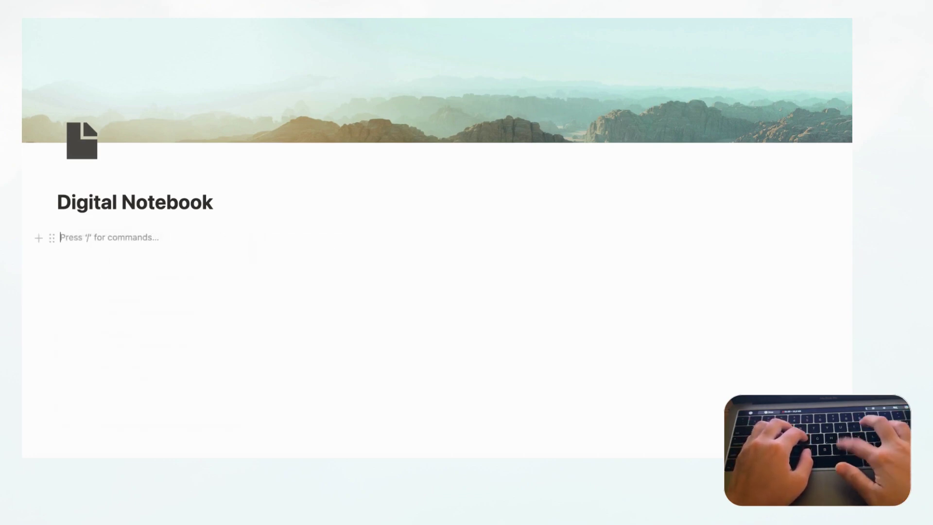
type("Notes")
left_click(472, 233)
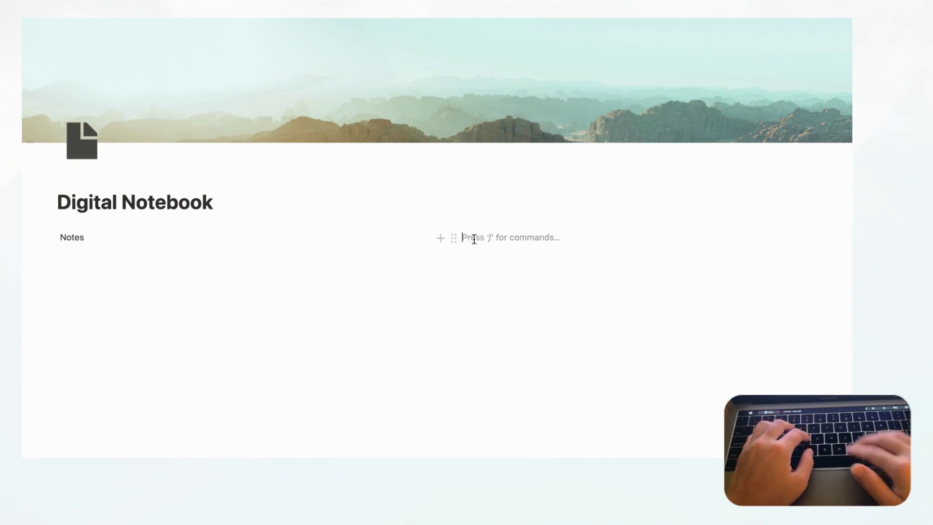
type("Notebook")
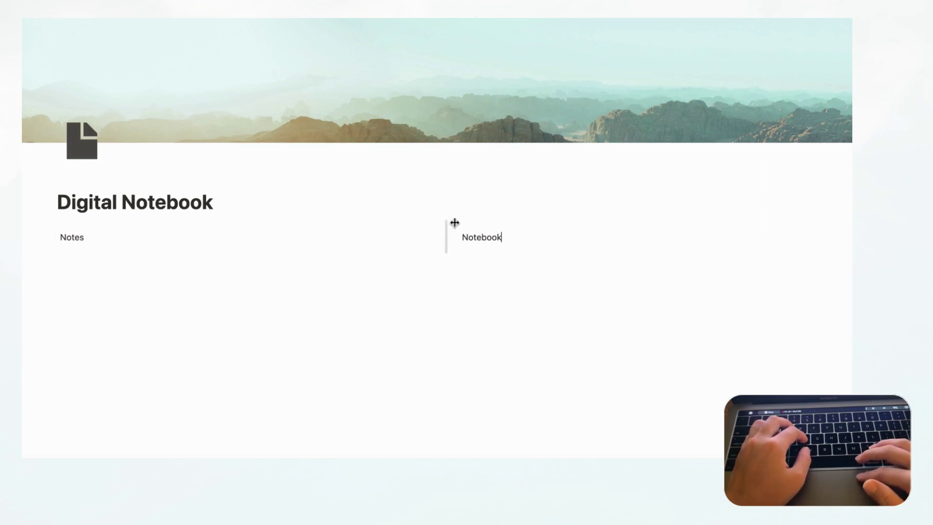
- Replace the "Notes" placeholder text with a table view of a new database titled "Notes"
double_click(92, 238)
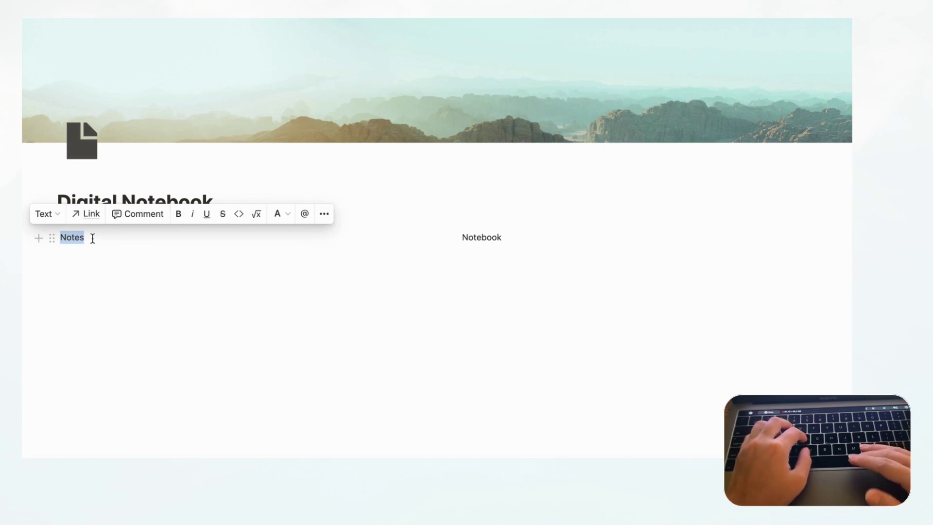
type("/table")
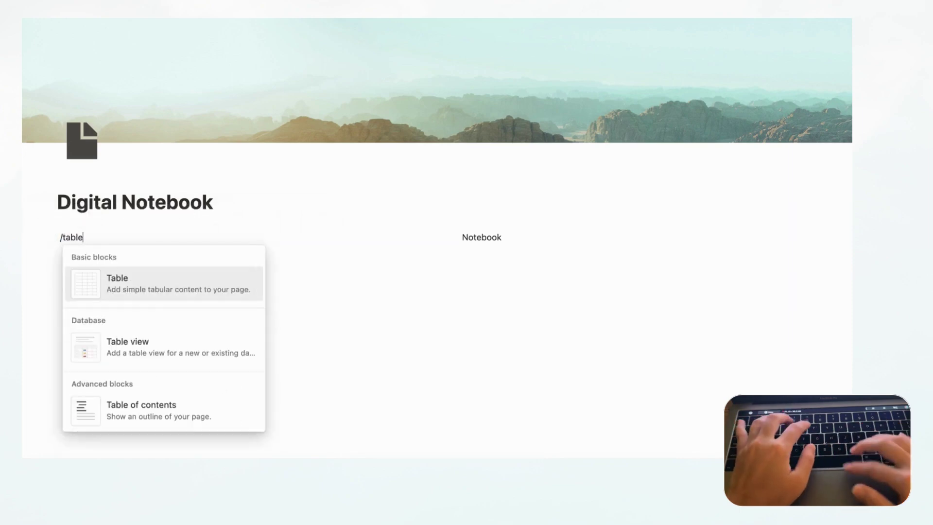
left_click(136, 354)
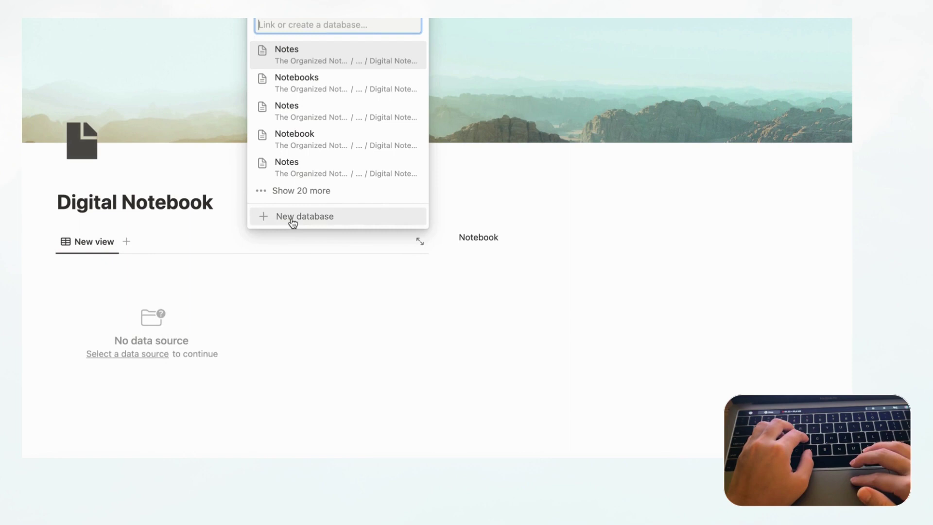
left_click(292, 218)
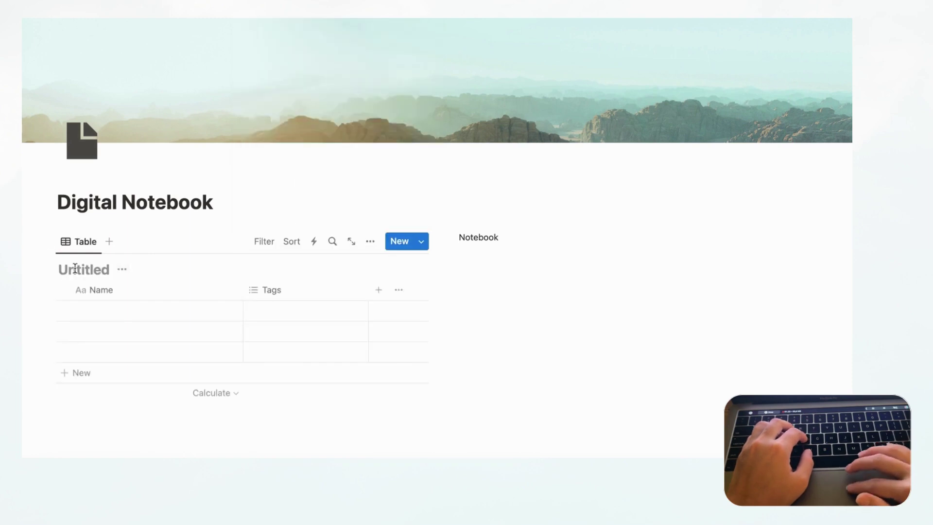
type("Notes")
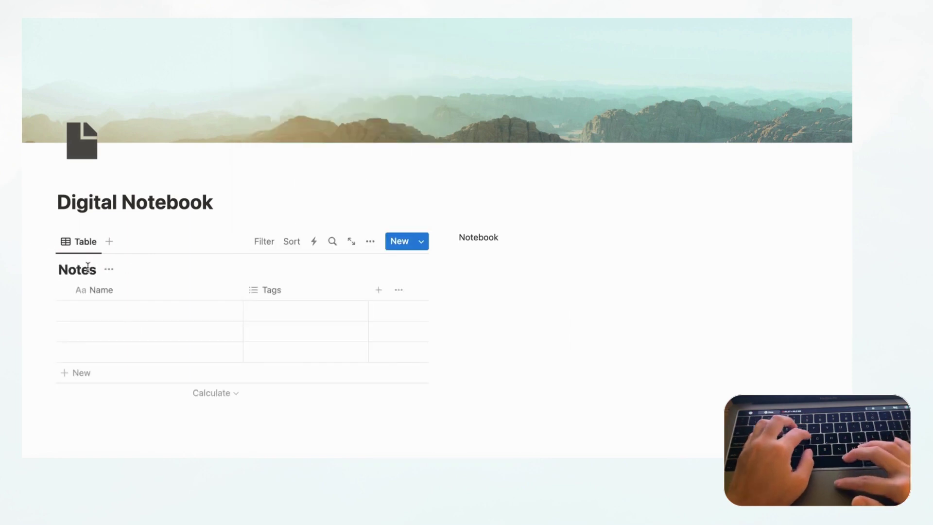
- Replace the "Notebook" placeholder with a gallery view of a new database titled "Notebooks", and narrow the Notes column to about a quarter of the page
double_click(492, 240)
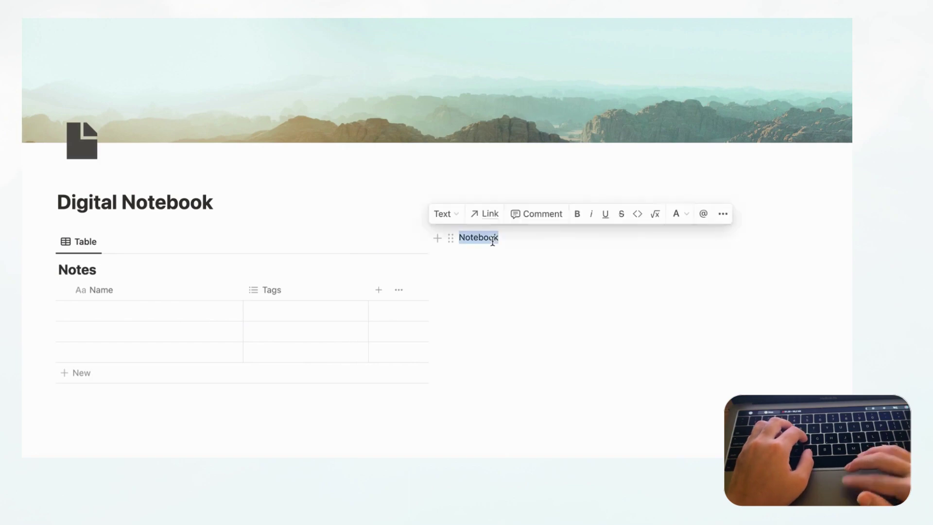
key("BackSpace")
type("/")
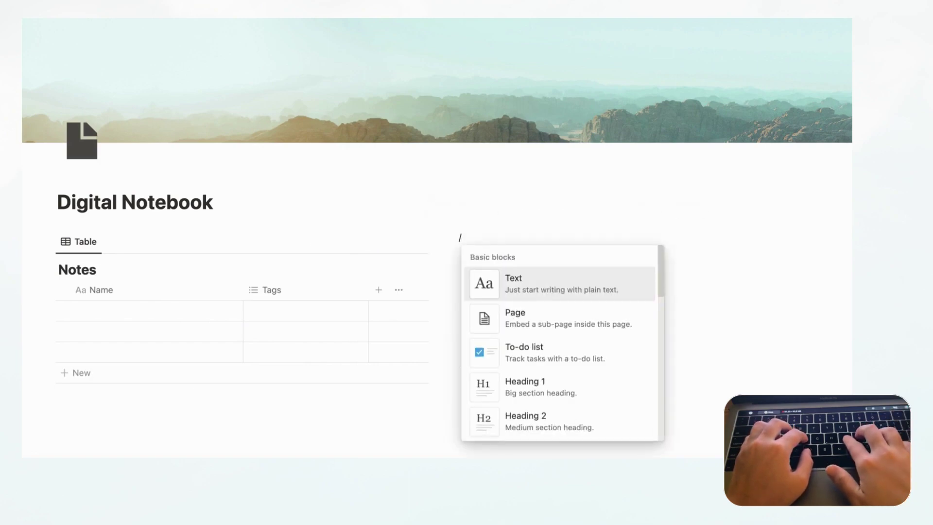
type("gallery")
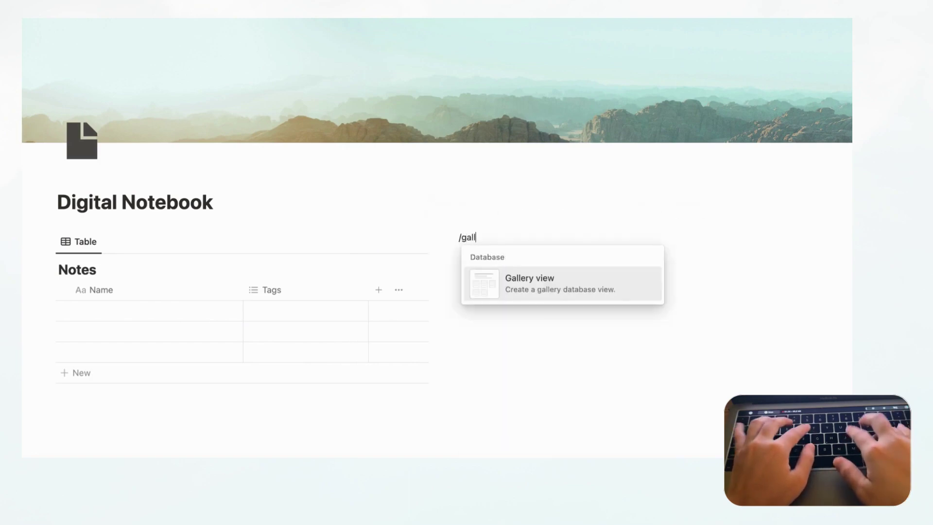
left_click(528, 282)
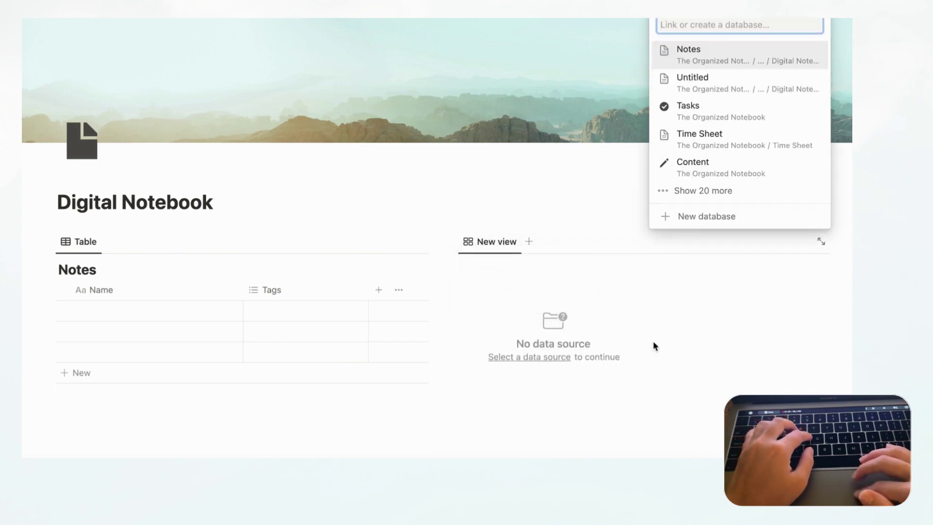
left_click(700, 219)
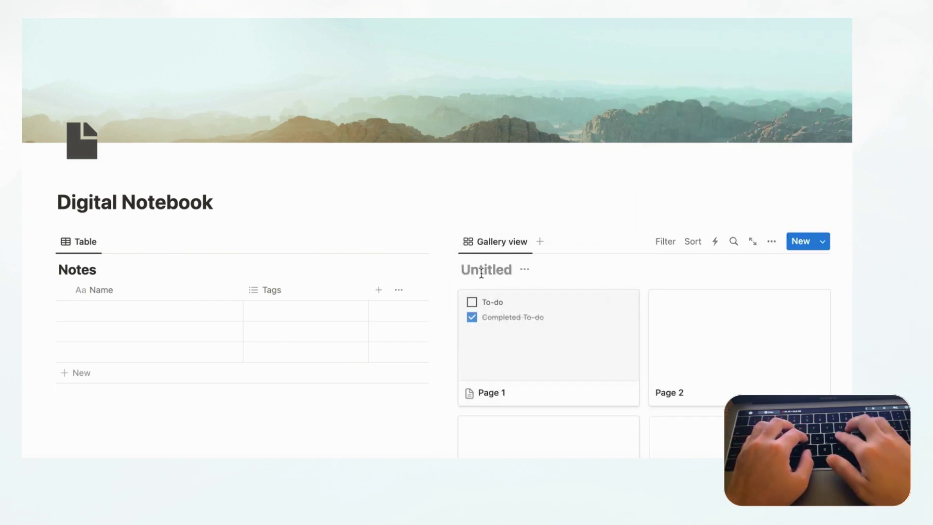
type("Notebooks")
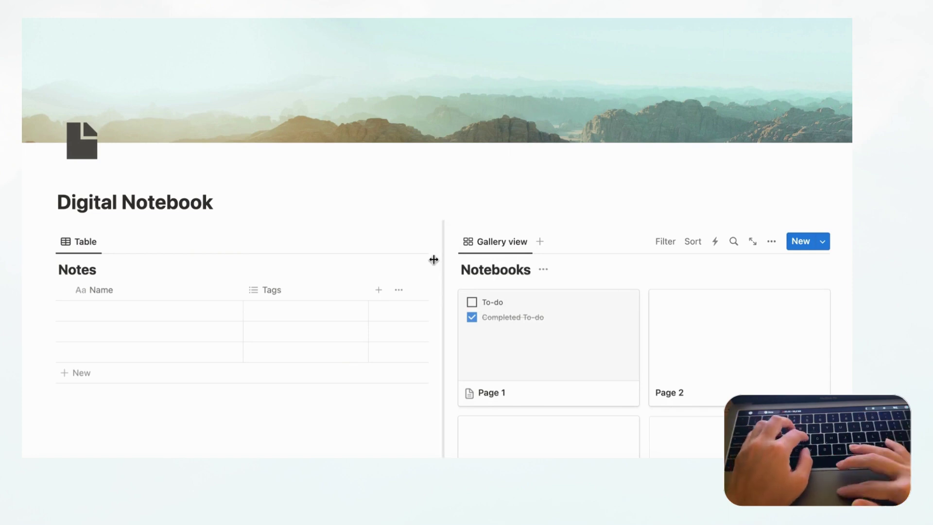
left_click_drag(442, 238, 249, 233)
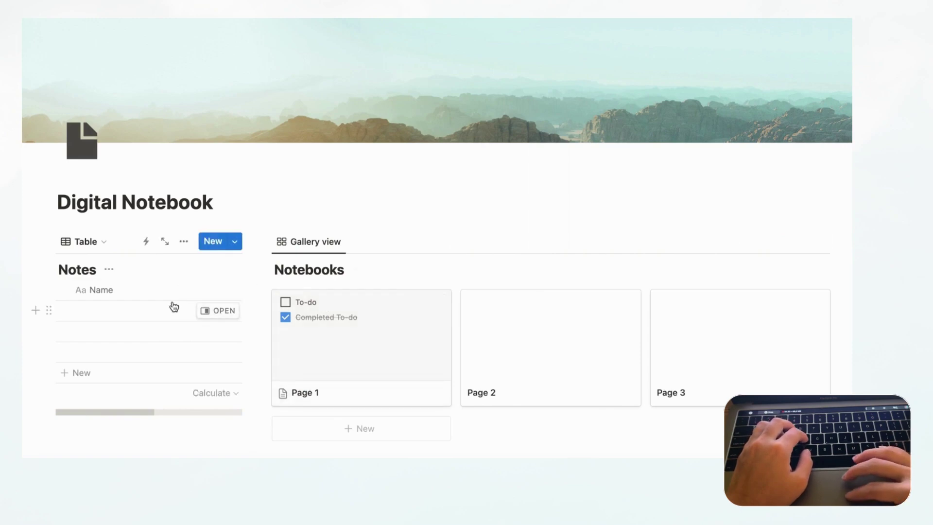
- Title the first Notes entry "Note 1" and create the tag options Meeting and Outline, taking the Meeting tag off the note
left_click(217, 313)
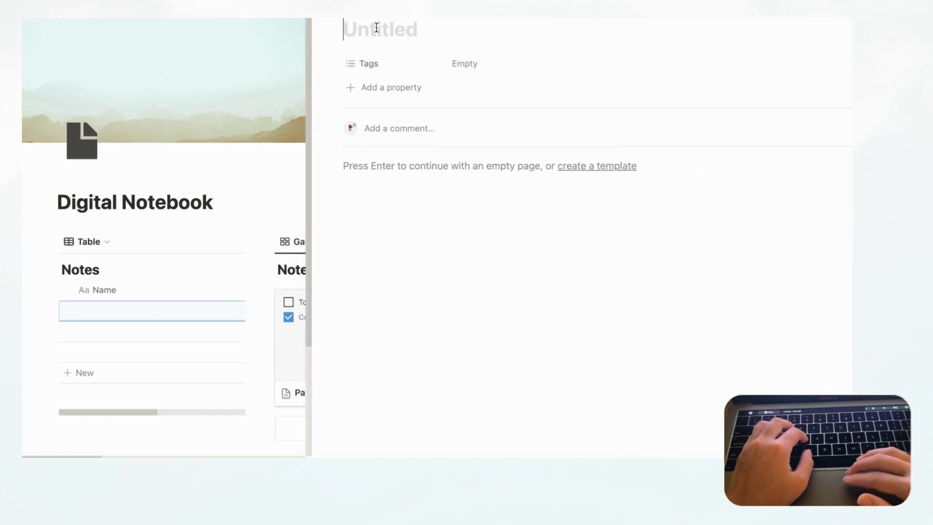
type("Note 1")
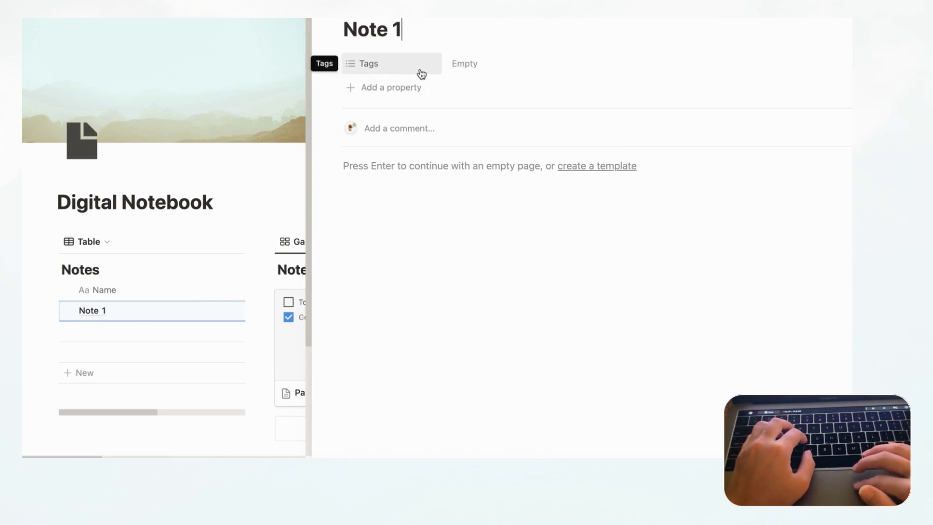
left_click(480, 65)
type("Meeting")
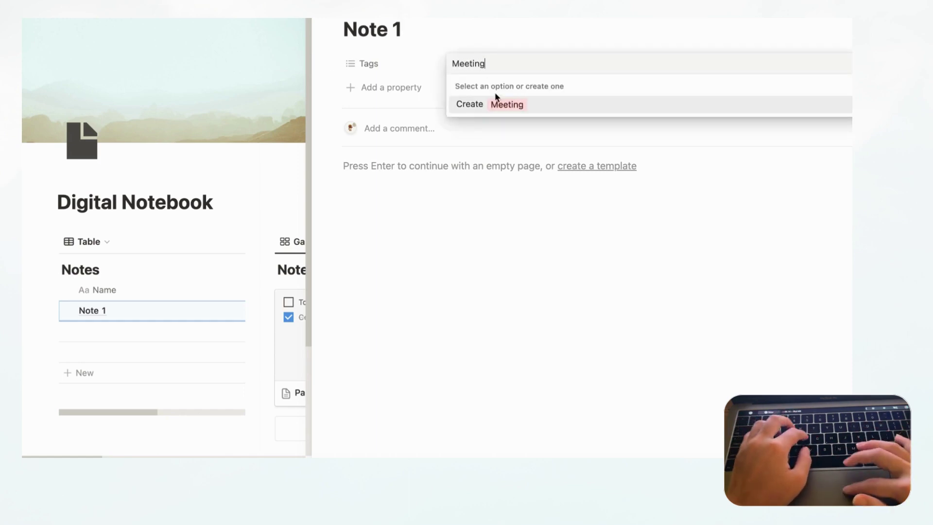
left_click(498, 104)
left_click(498, 65)
type("Outline")
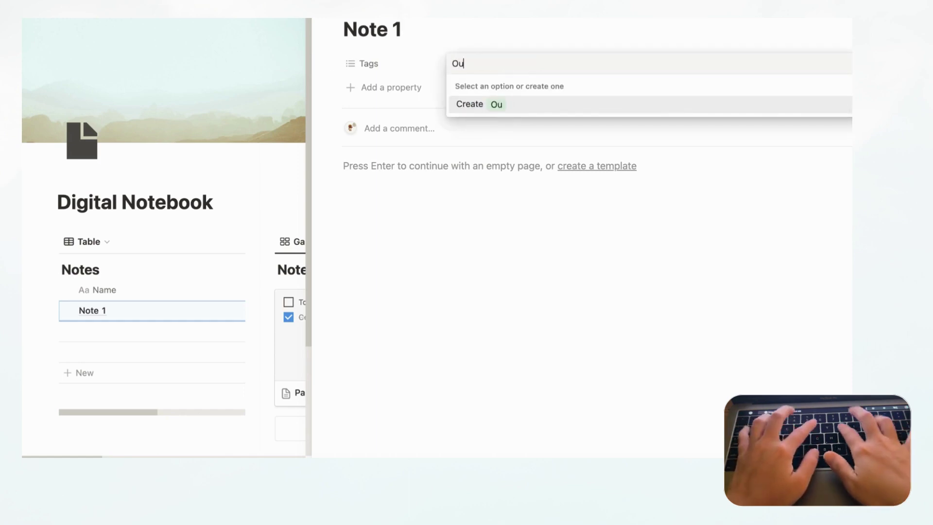
left_click(510, 103)
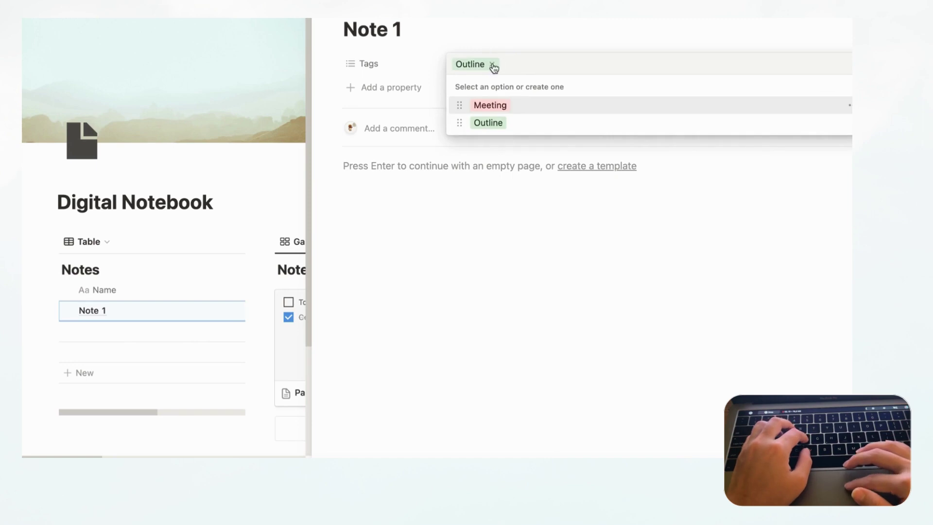
- Take the Outline tag off Note 1, create a new tag option Study and color it yellow
left_click(492, 64)
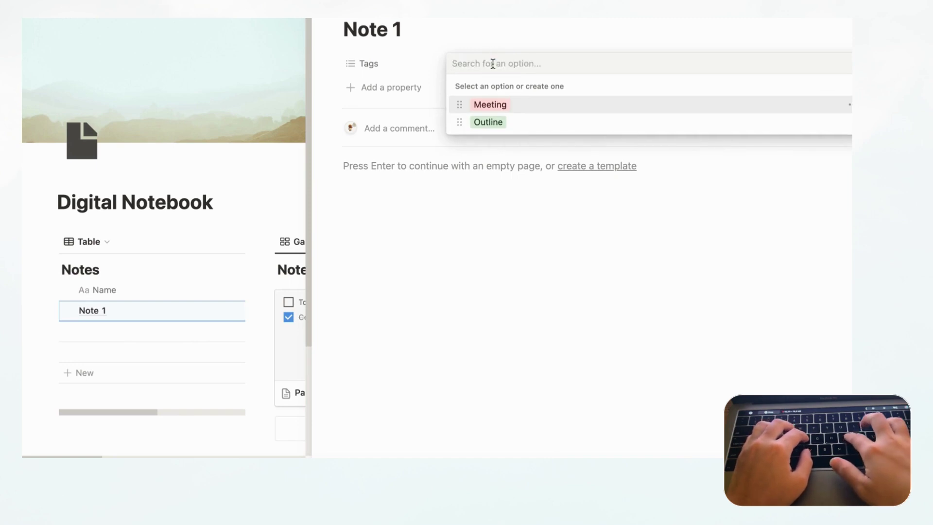
type("Study")
left_click(502, 105)
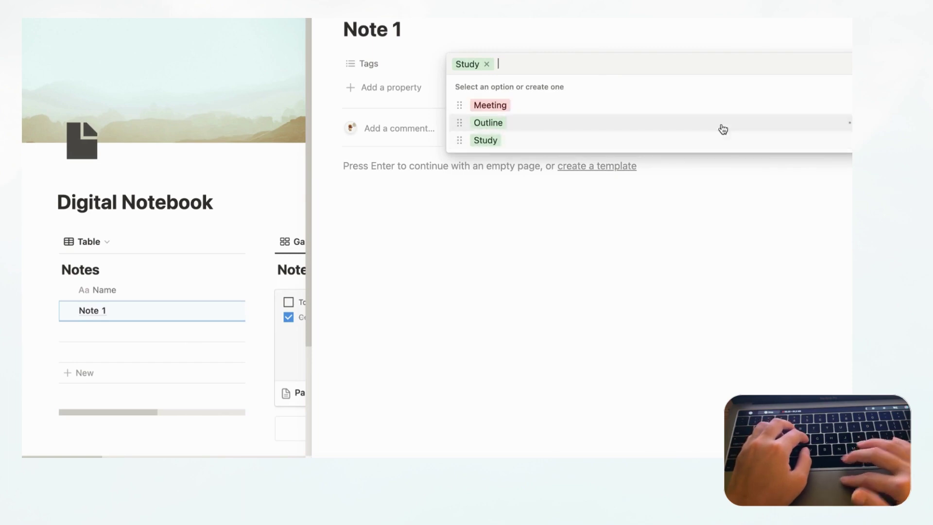
left_click(850, 140)
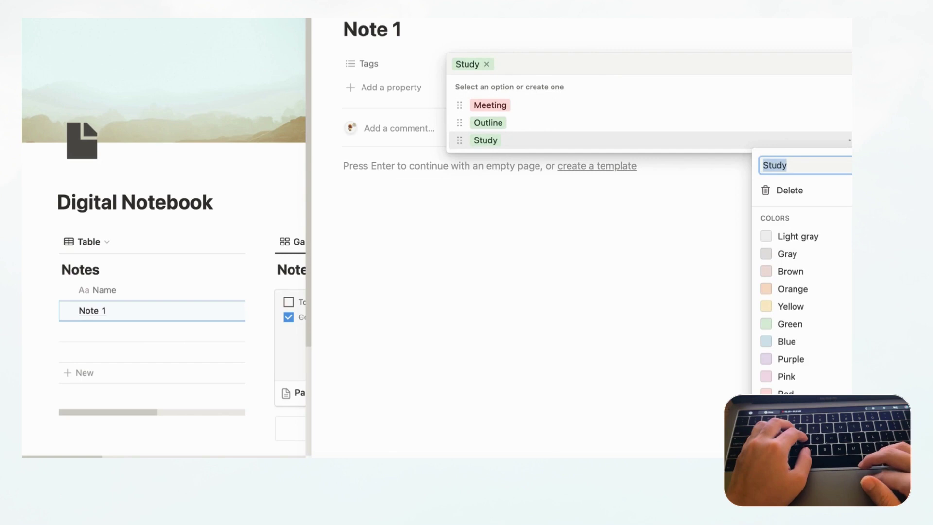
left_click(811, 307)
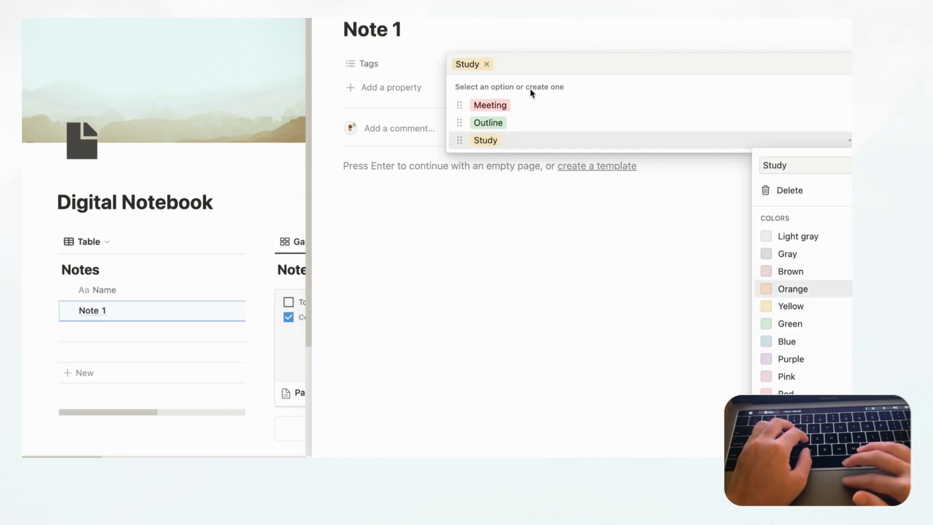
- Assign the Meeting tag to Note 1 and take the Study tag off it
left_click(500, 109)
left_click(491, 106)
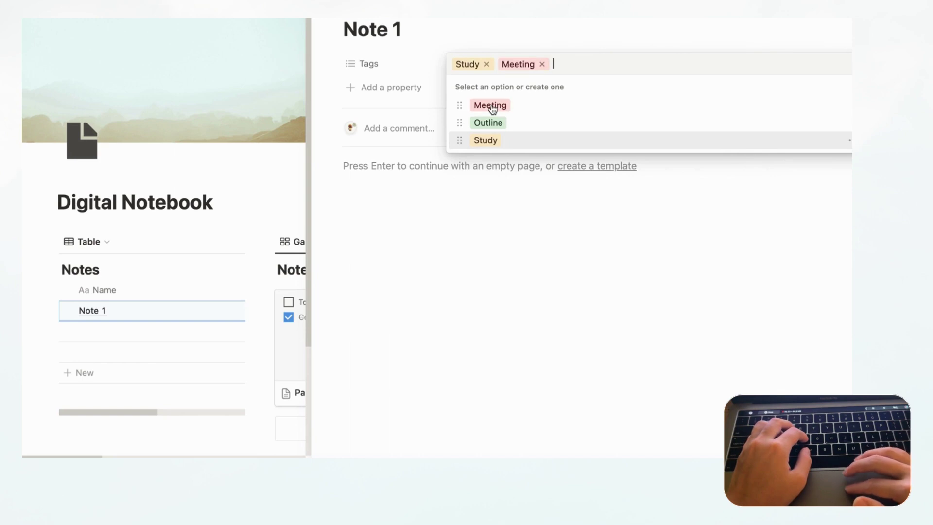
left_click(487, 63)
left_click(488, 46)
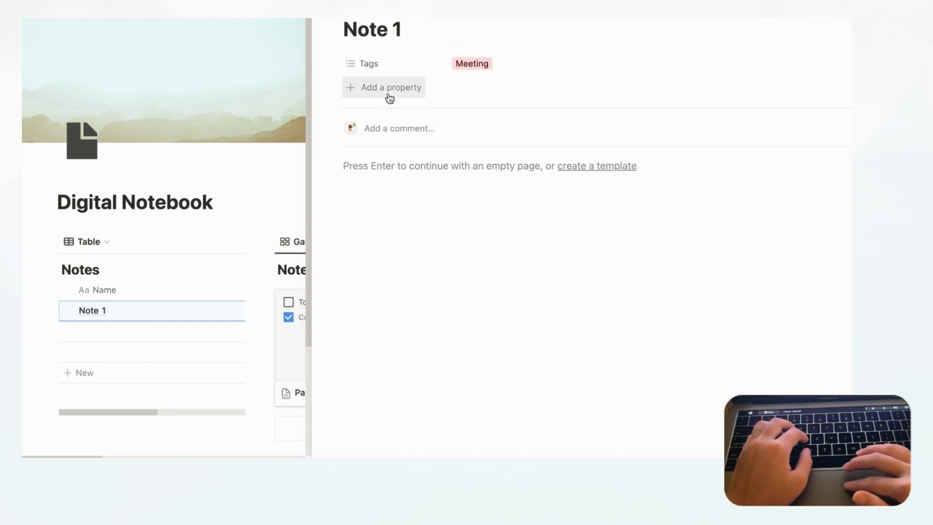
- Add a Date property to Note 1 and set it to September 24, 2023
left_click(409, 95)
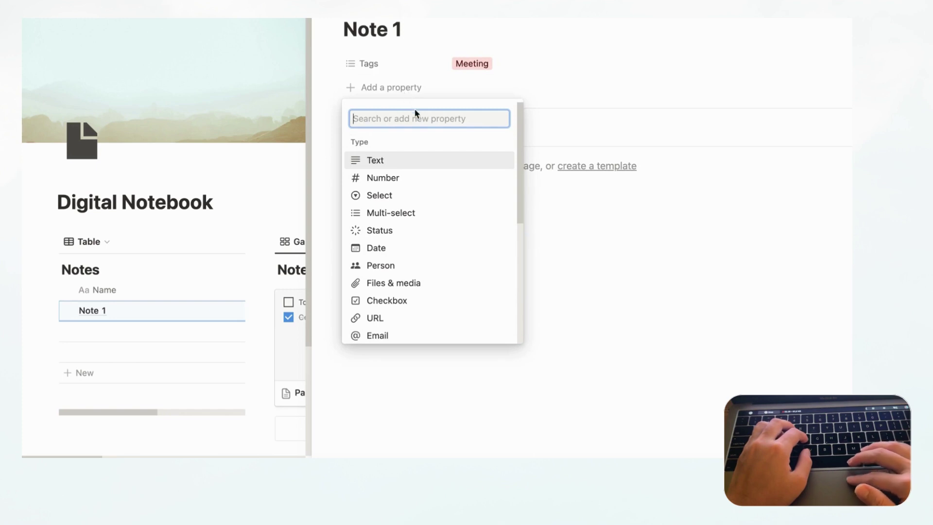
left_click(406, 250)
left_click(491, 89)
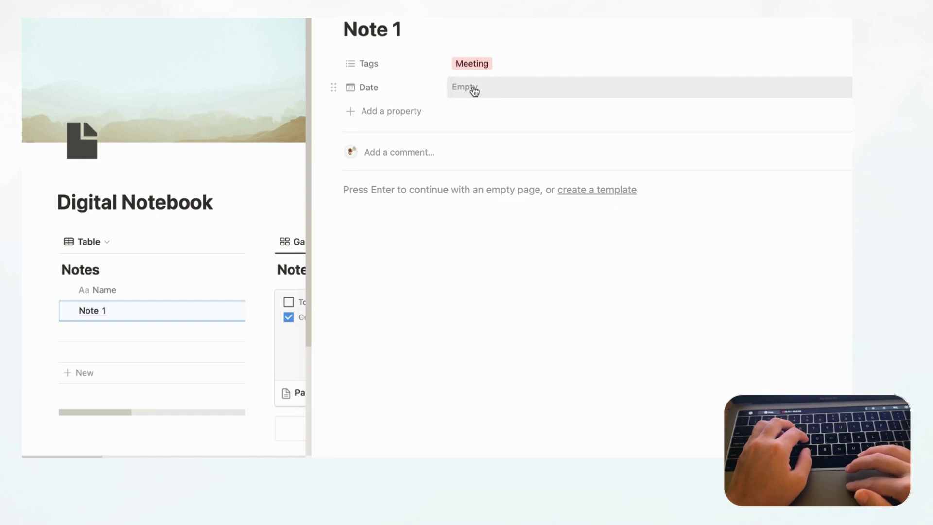
left_click(475, 89)
left_click(591, 237)
left_click(572, 49)
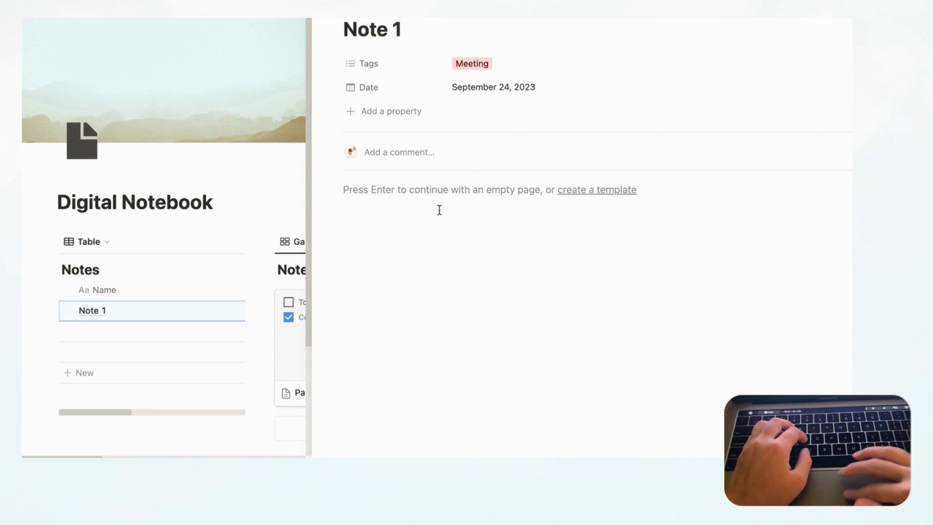
- Close the Note 1 page, leaving its body unstarted, and look across the property columns of the Notes table
left_click(401, 191)
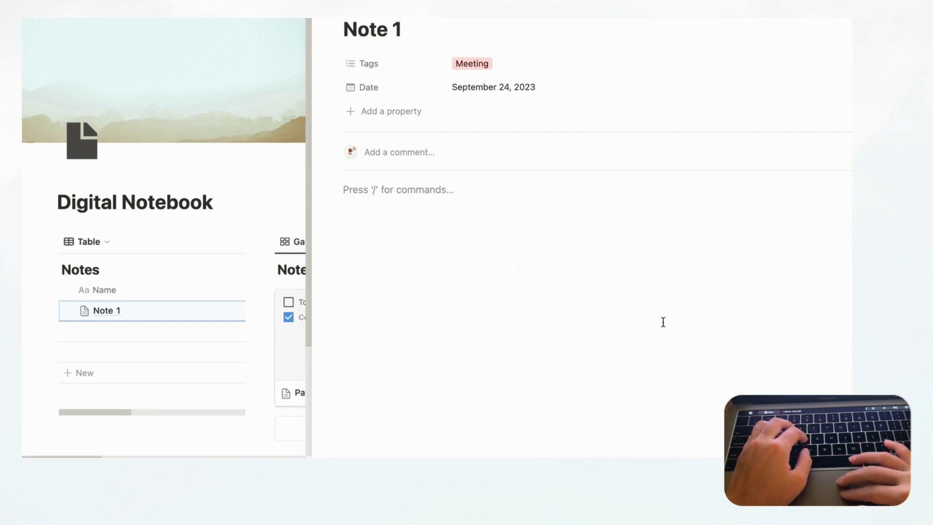
left_click(403, 30)
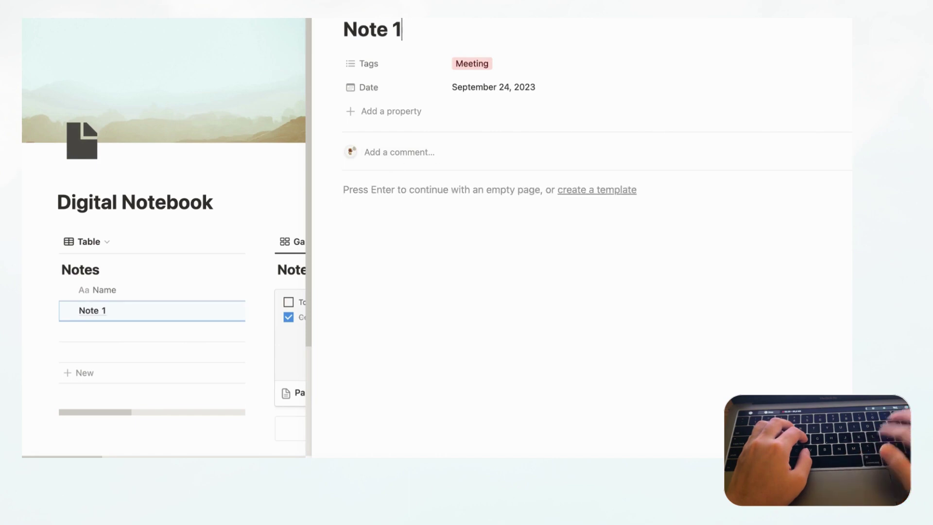
key("Escape")
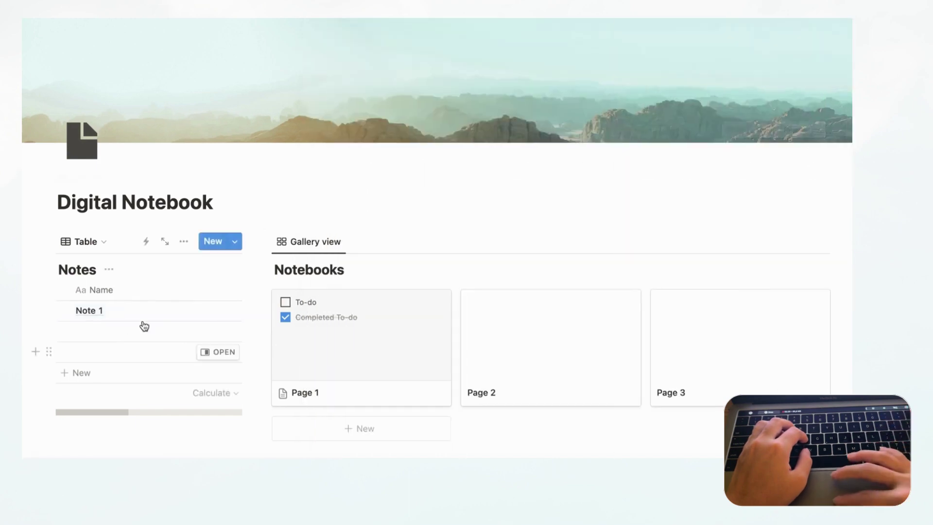
scroll(186, 310, "right", 2)
scroll(186, 310, "right", 2)
scroll(186, 310, "left", 5)
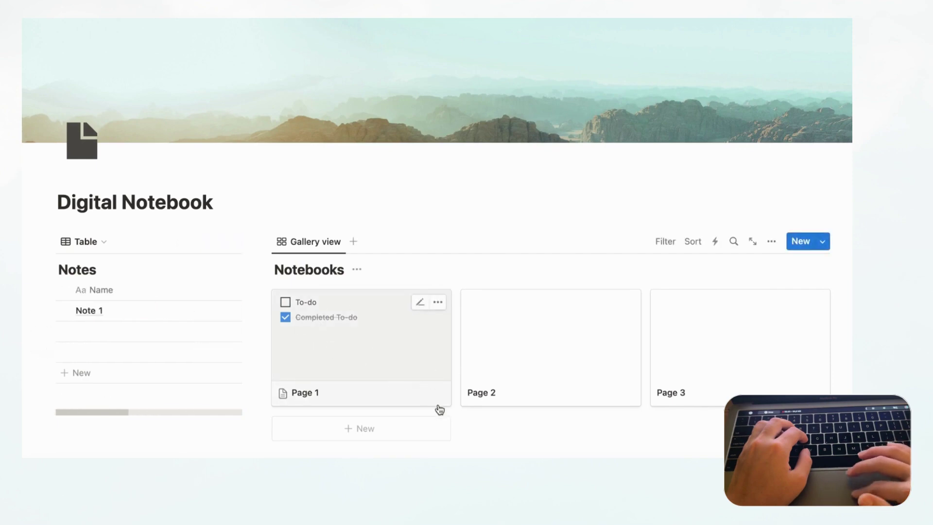
- Open Page 1 from the Notebooks gallery and delete both to-do items from its body
left_click(427, 364)
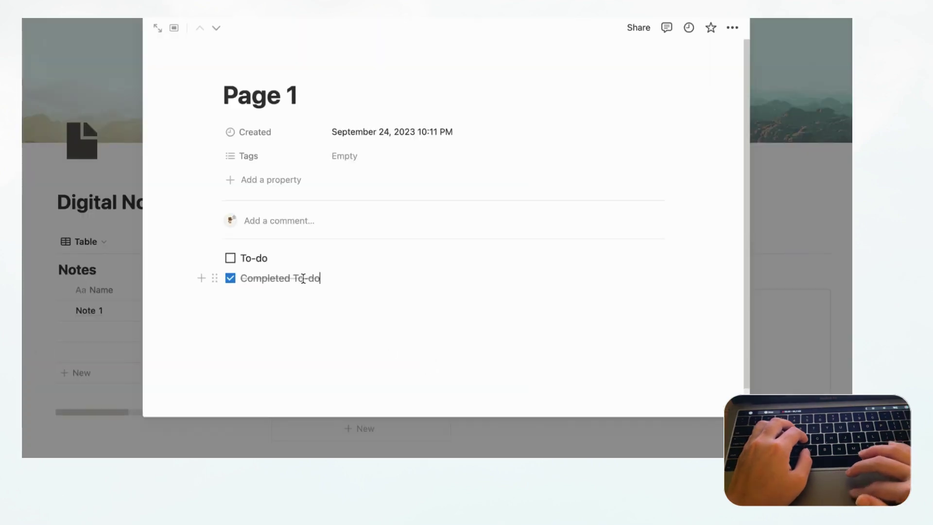
left_click_drag(303, 278, 242, 252)
key("BackSpace")
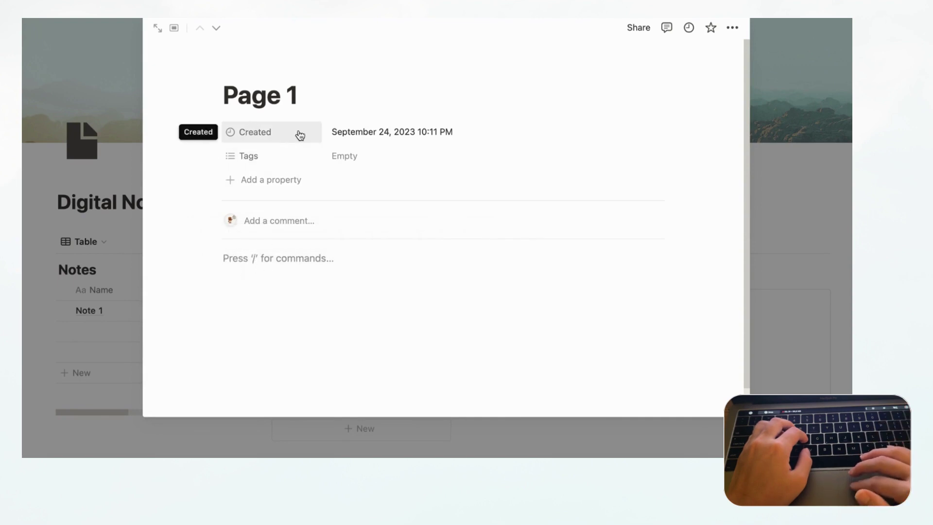
- Delete the Created and Tags properties from the Notebooks database
left_click(217, 130)
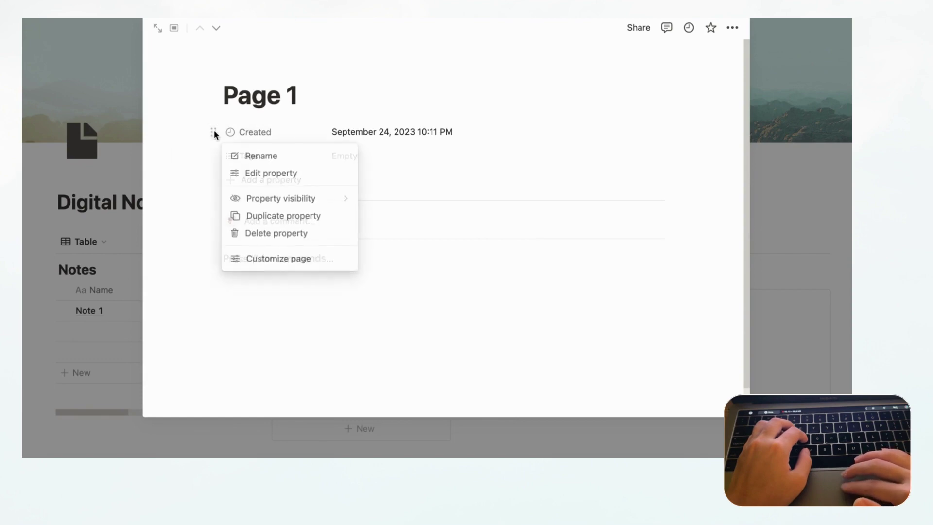
left_click(260, 235)
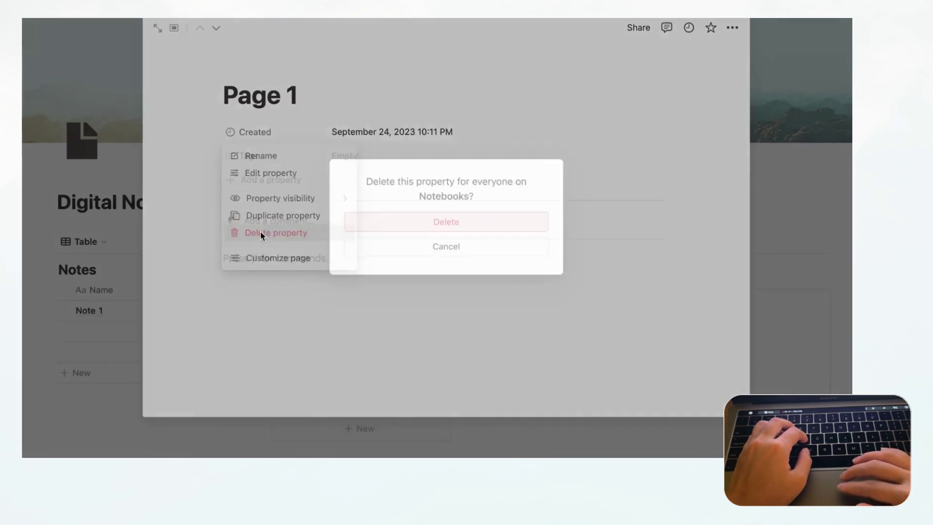
left_click(431, 224)
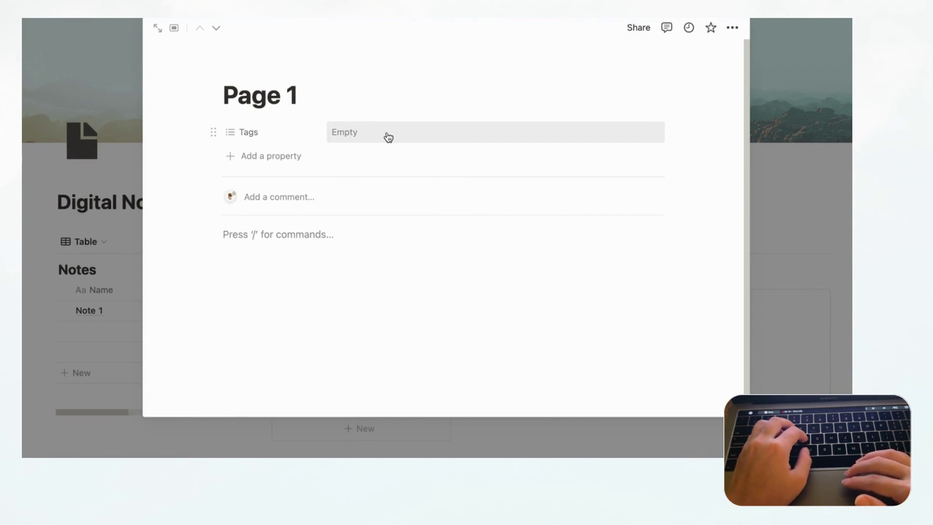
left_click(215, 131)
left_click(297, 234)
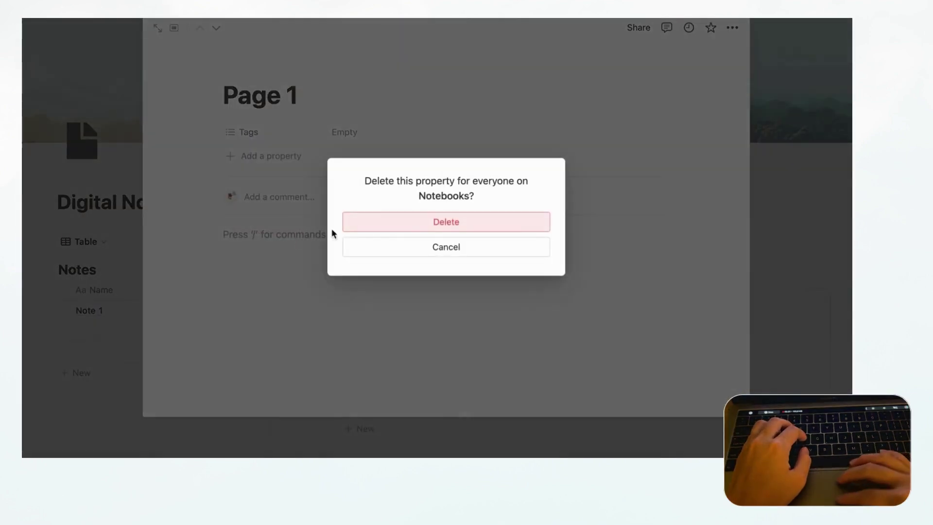
left_click(402, 225)
- Retitle Page 1 as "Notebook 1"
key("Up")
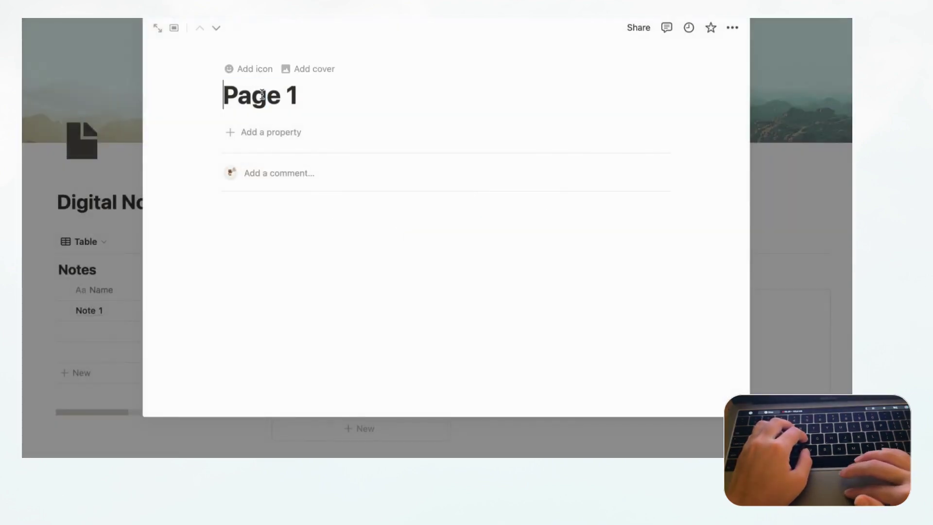
key("super+a")
type("Notebook 1")
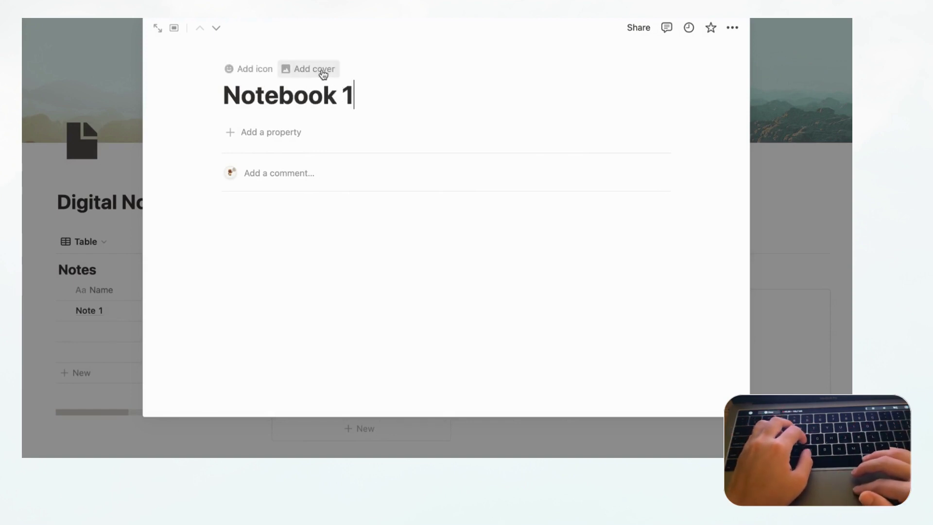
- Give Notebook 1 an Unsplash cover found with "notebook", choosing the spiral notebook beside a coffee cup, and close the page
left_click(321, 70)
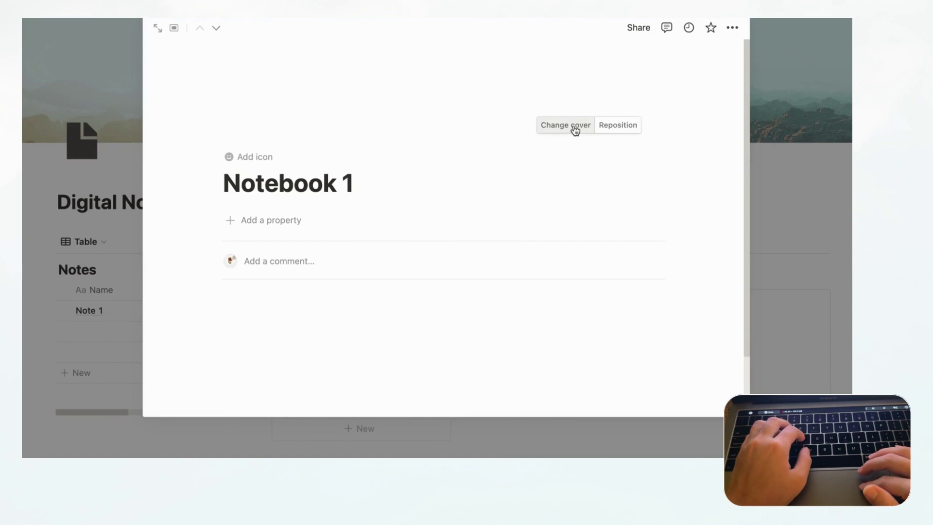
left_click(574, 128)
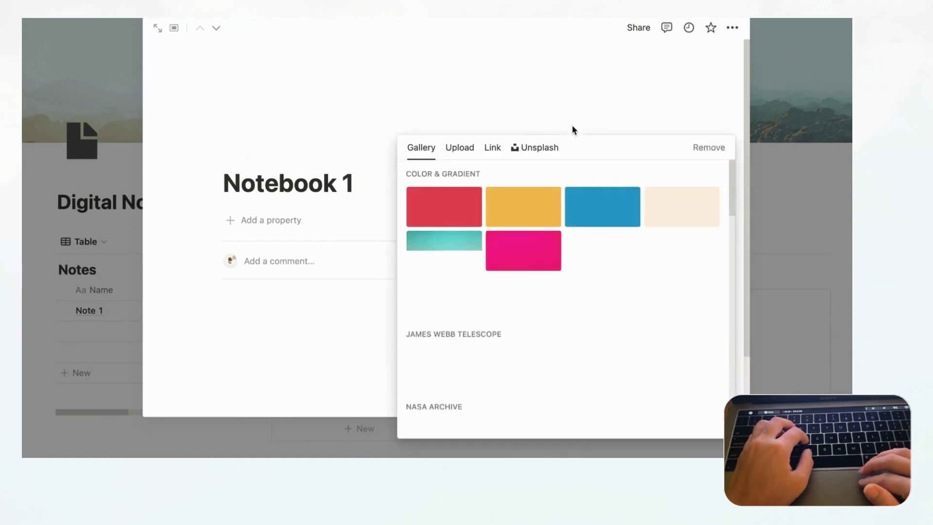
left_click(540, 151)
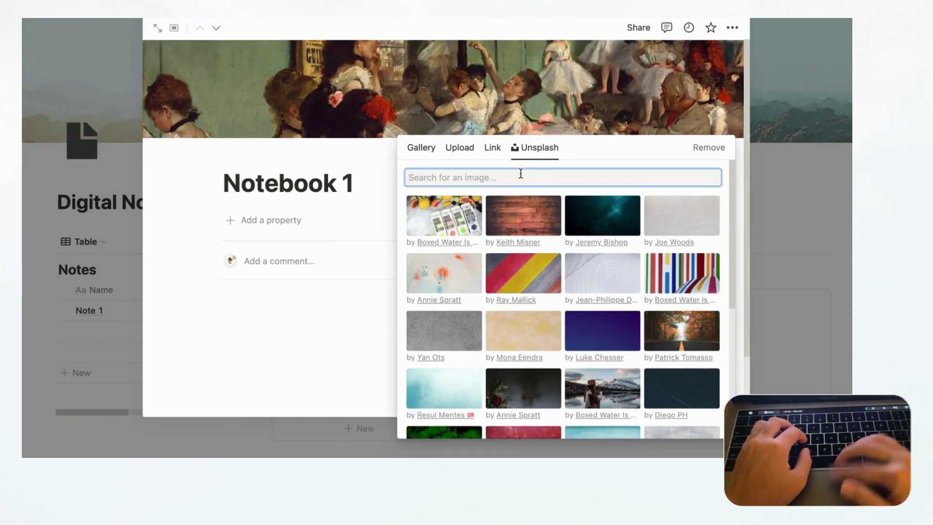
type("notebook")
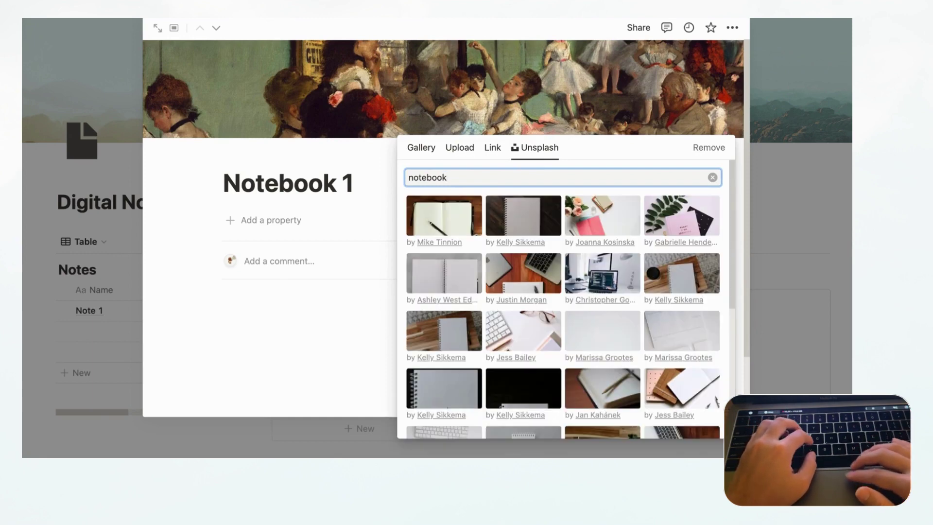
left_click(694, 276)
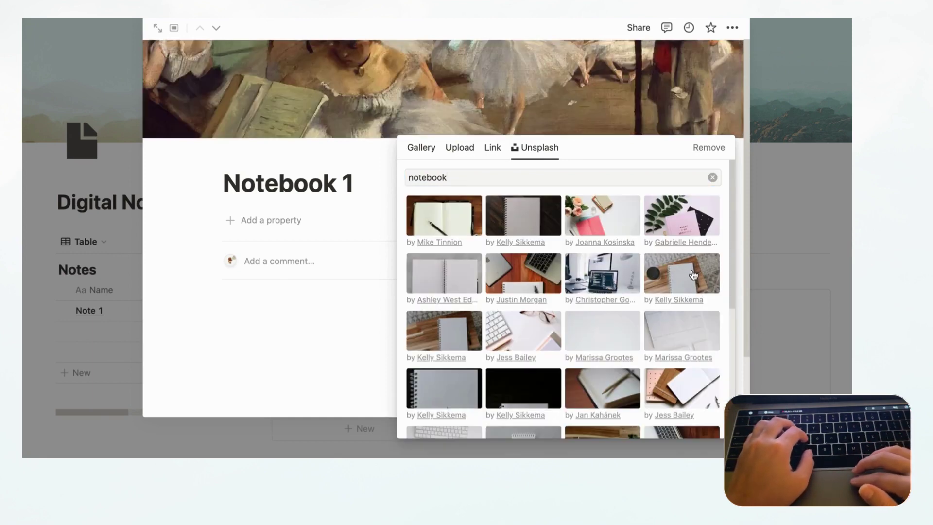
left_click(821, 190)
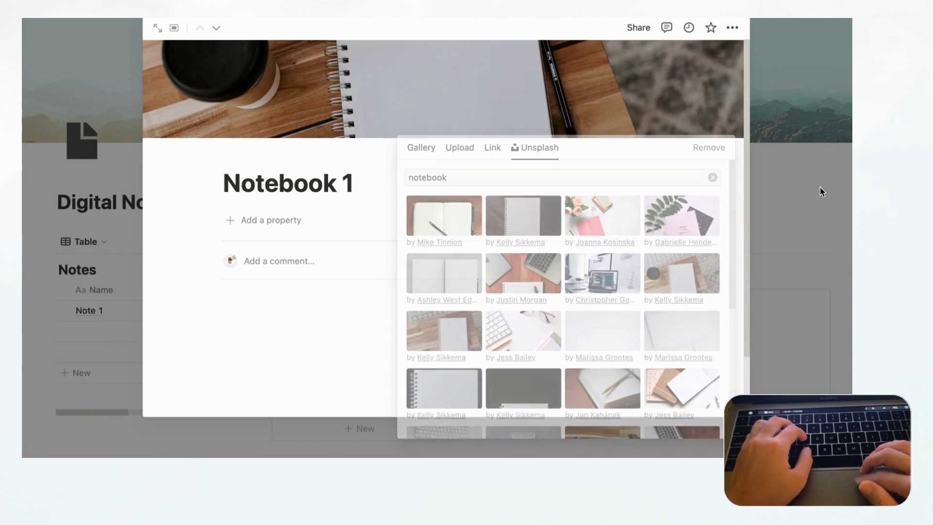
left_click(821, 190)
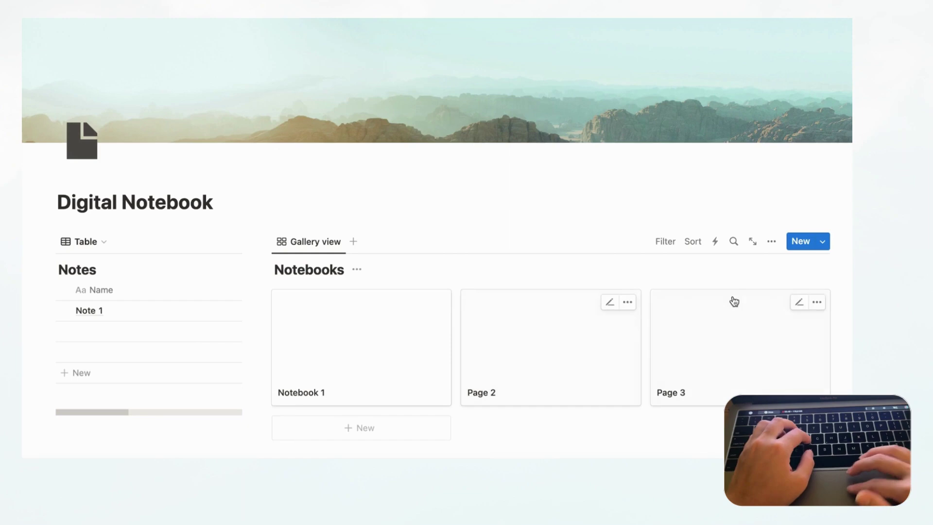
- In the Notebooks gallery layout, hide the database title and set the card preview to Page cover
left_click(773, 247)
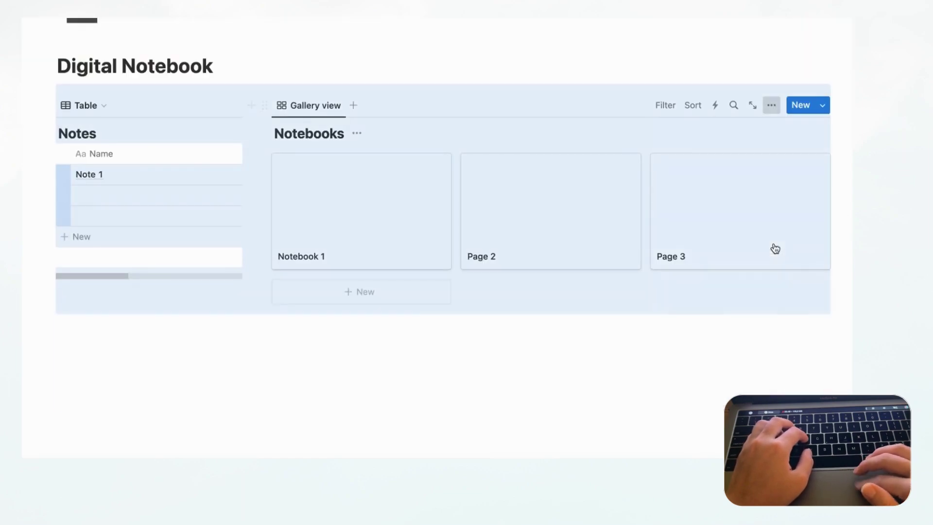
left_click(769, 184)
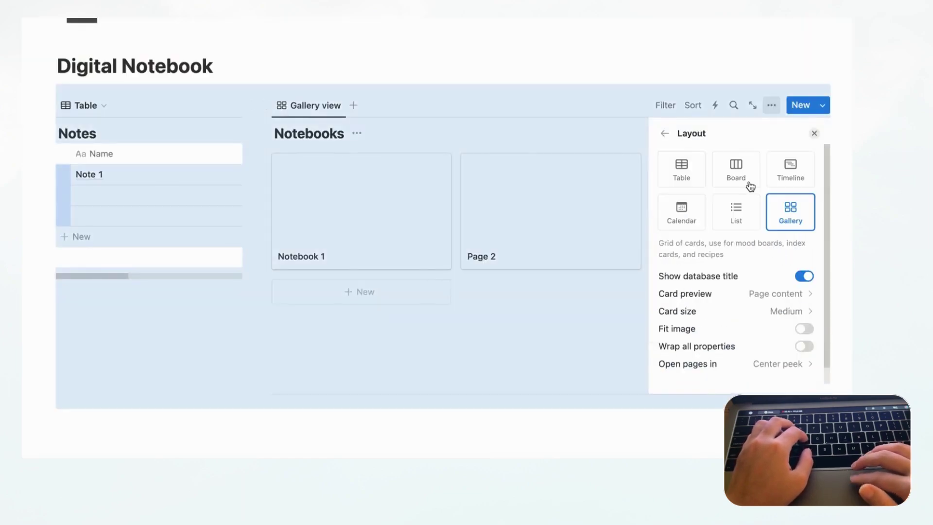
left_click(805, 277)
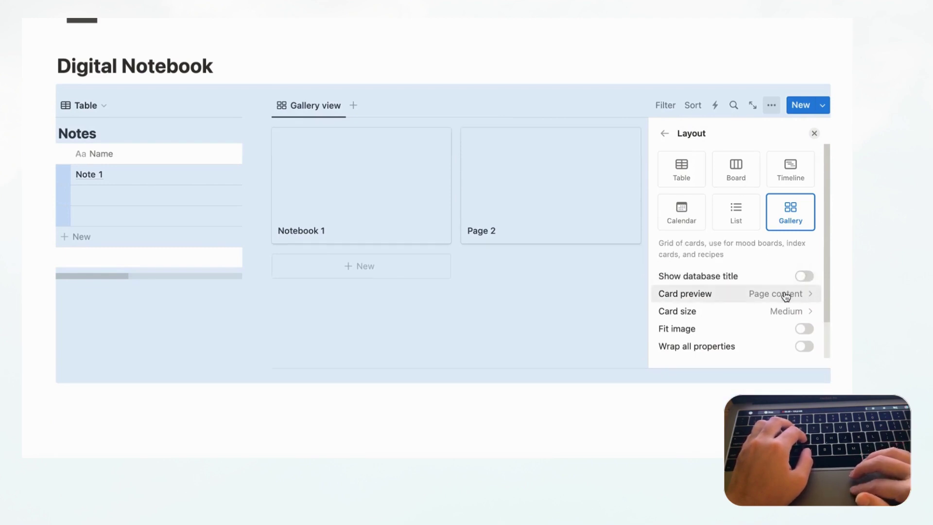
left_click(793, 298)
left_click(792, 333)
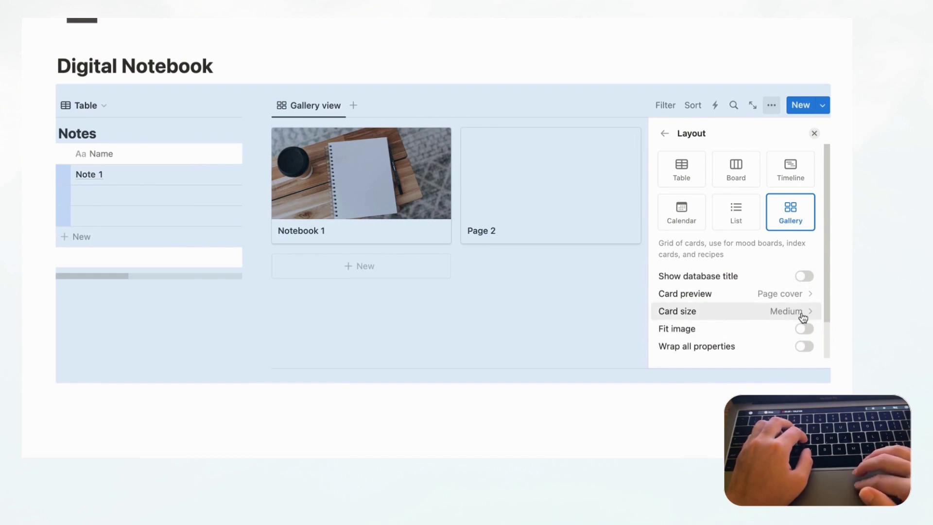
left_click(666, 134)
left_click(814, 135)
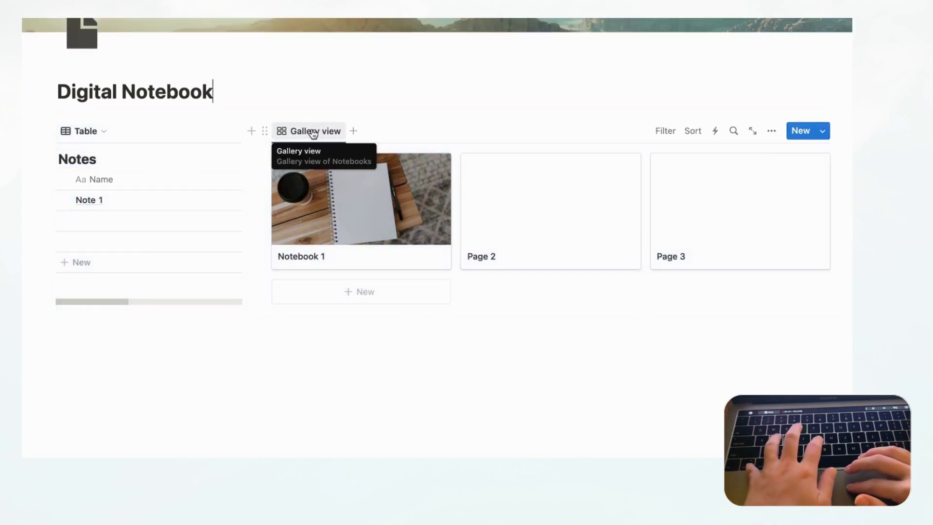
- Rename the gallery view as "Notebooks"
left_click(311, 132)
left_click(328, 161)
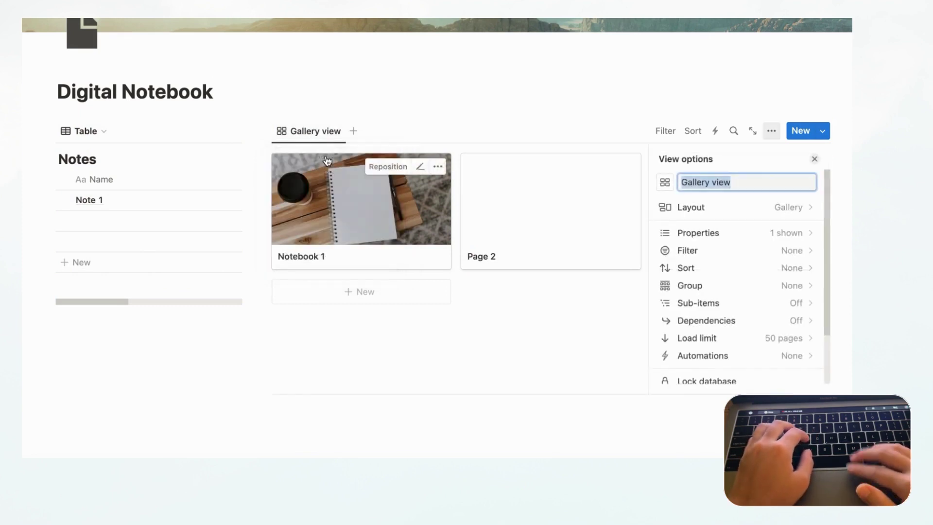
type("Notebooks")
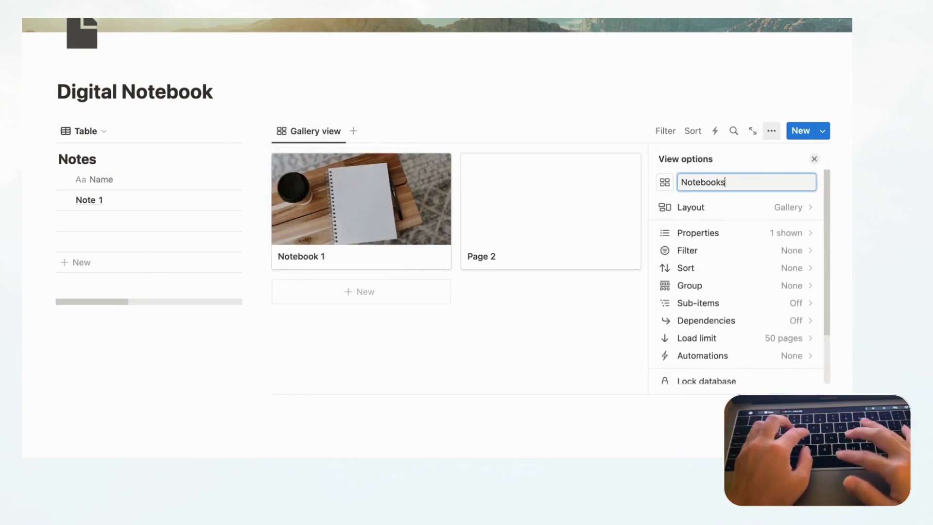
- Close the gallery's view options and retitle the Page 2 card as "Notebook 2"
left_click(813, 160)
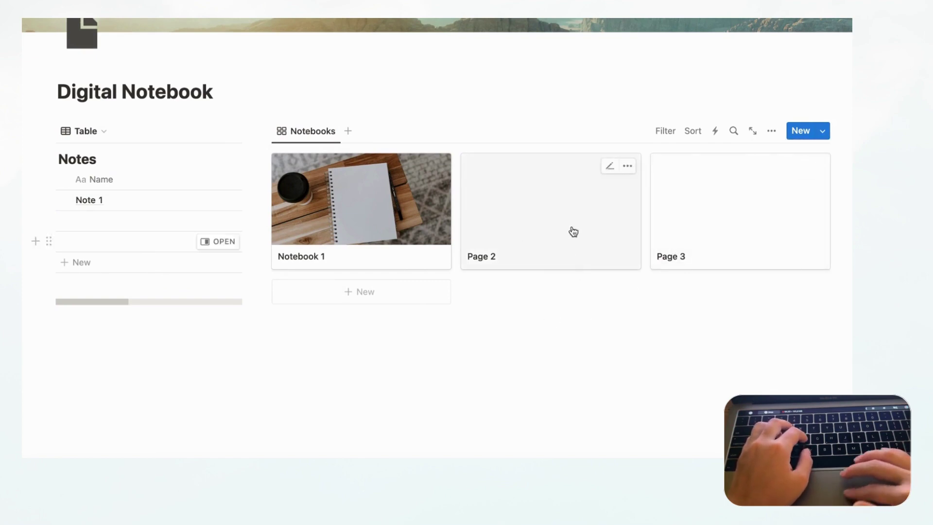
left_click(557, 238)
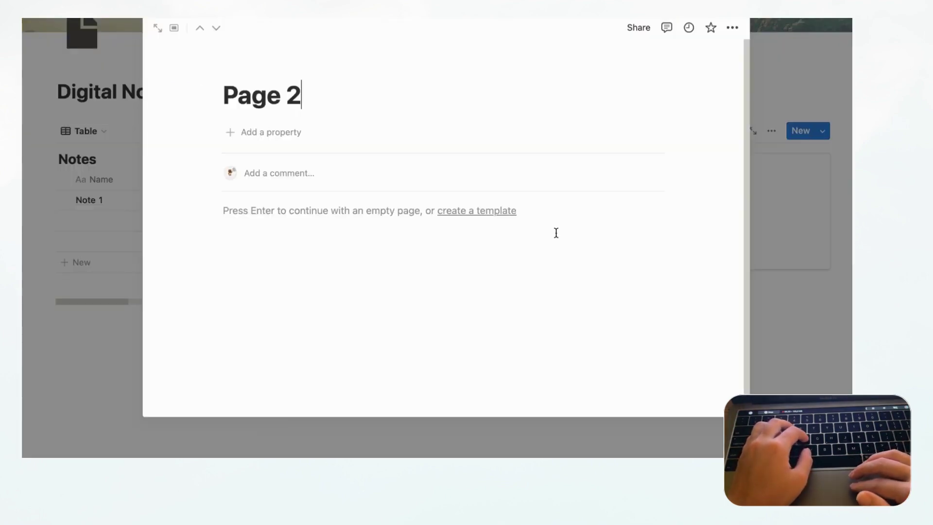
key("super+a")
type("N")
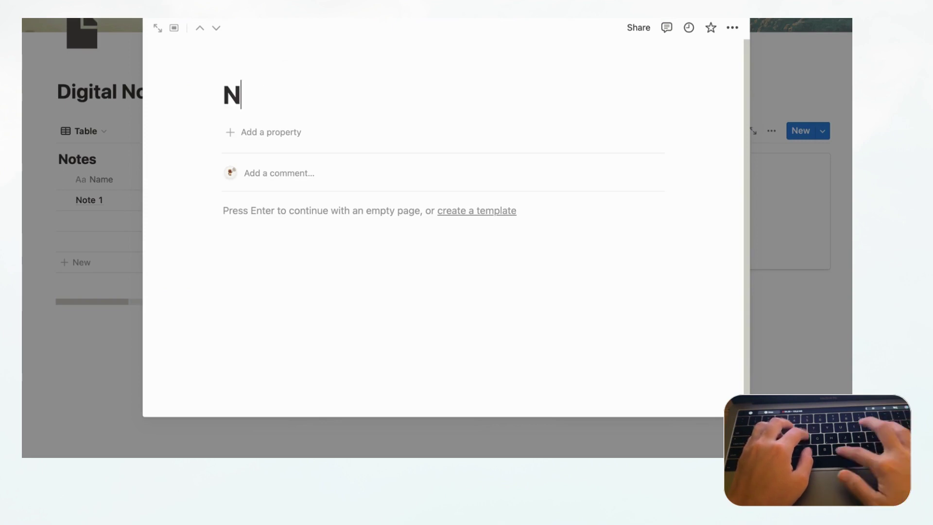
type("otebook 2")
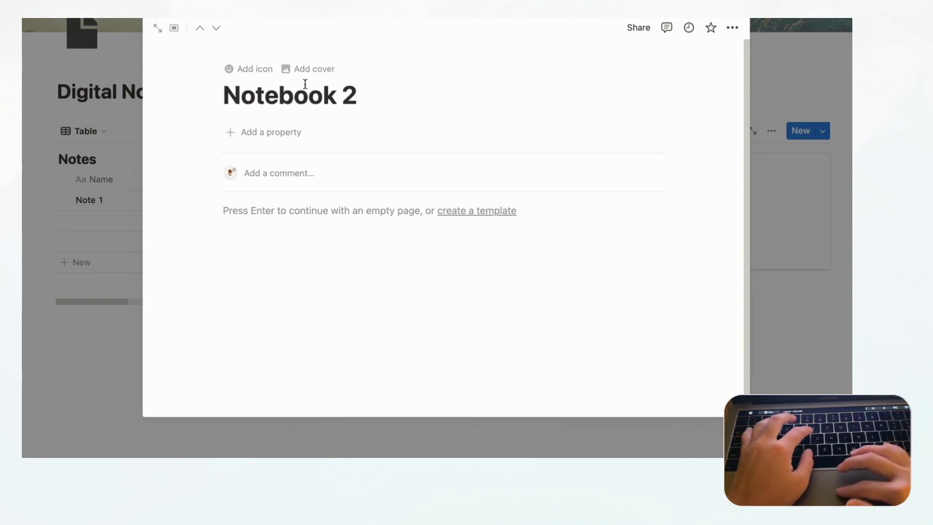
- Give Notebook 2 an Unsplash cover found with "notebook", choosing the spiral notebook on a wooden board without a cup, and close the page
left_click(316, 70)
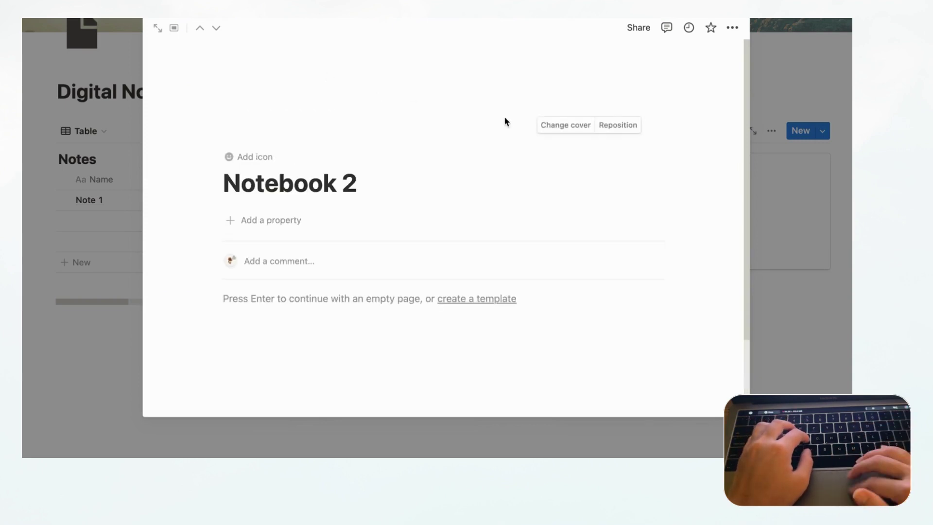
left_click(572, 126)
left_click(546, 151)
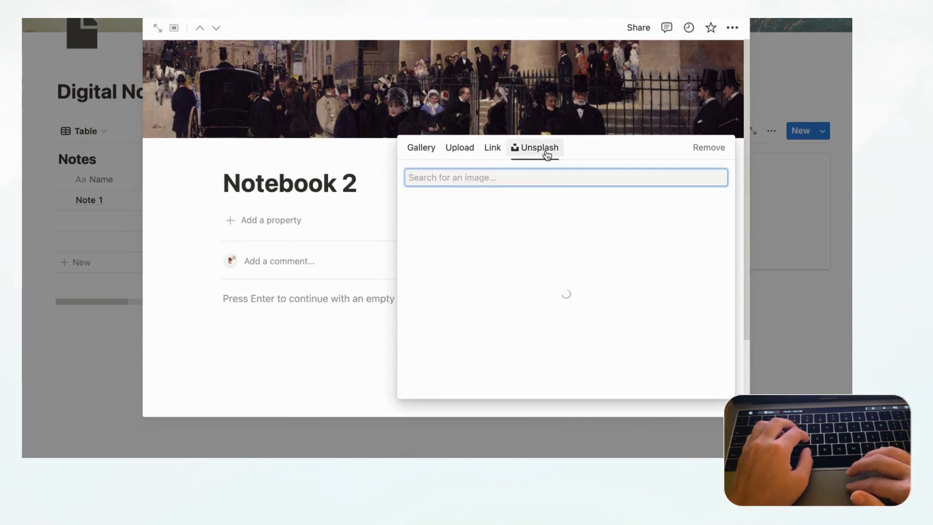
left_click(520, 176)
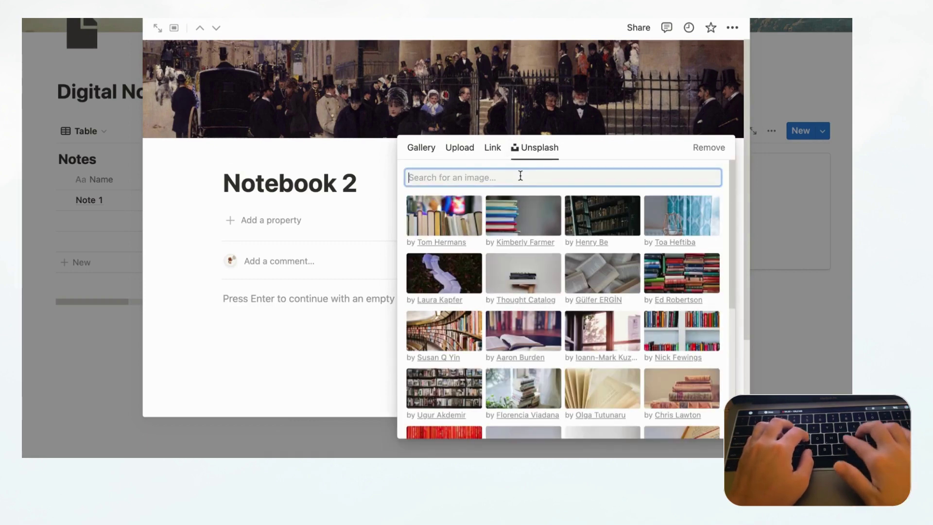
type("notebook")
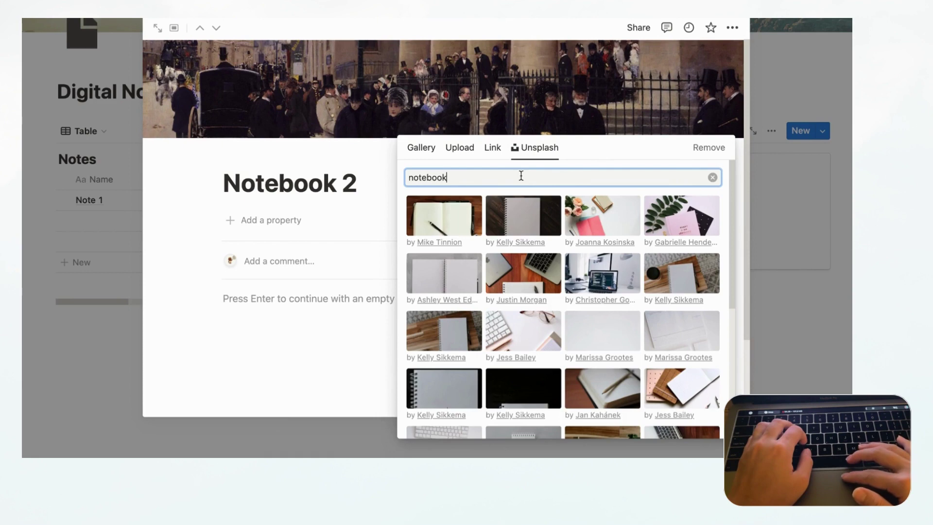
left_click(454, 332)
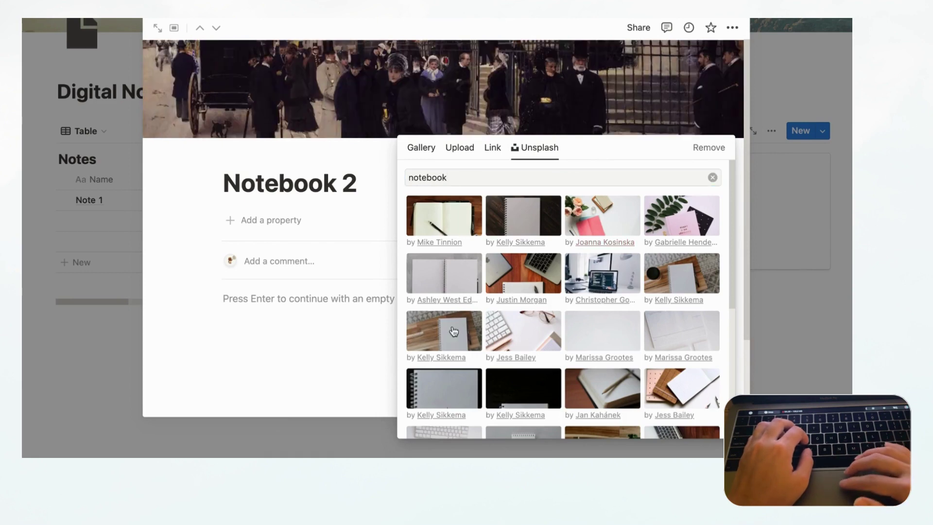
key("Escape")
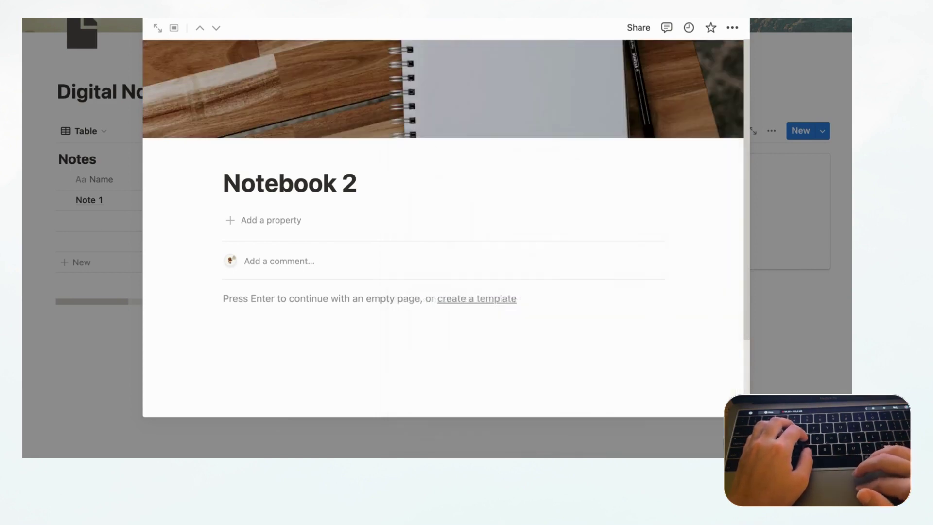
key("Escape")
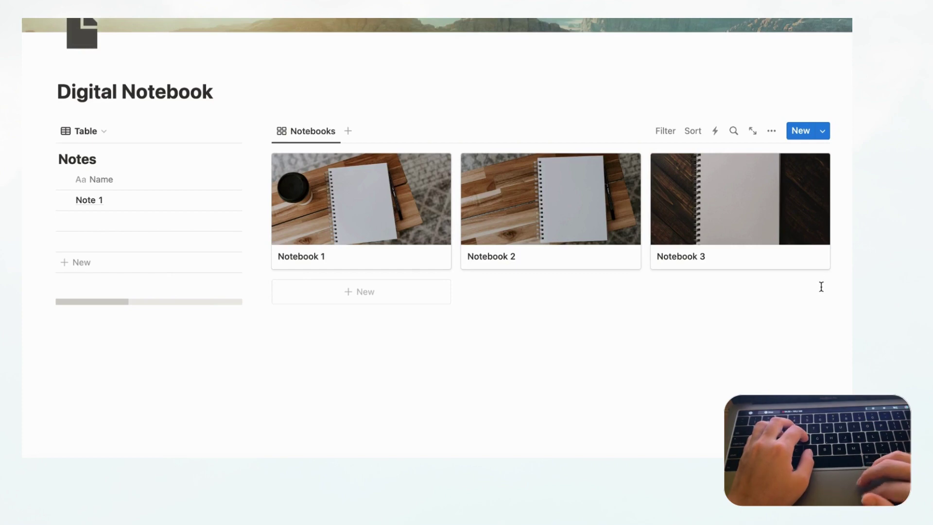
- Add a relation property to Note 1 that links to the Notebooks database and also shows on Notebooks
scroll(511, 333, "up", 2)
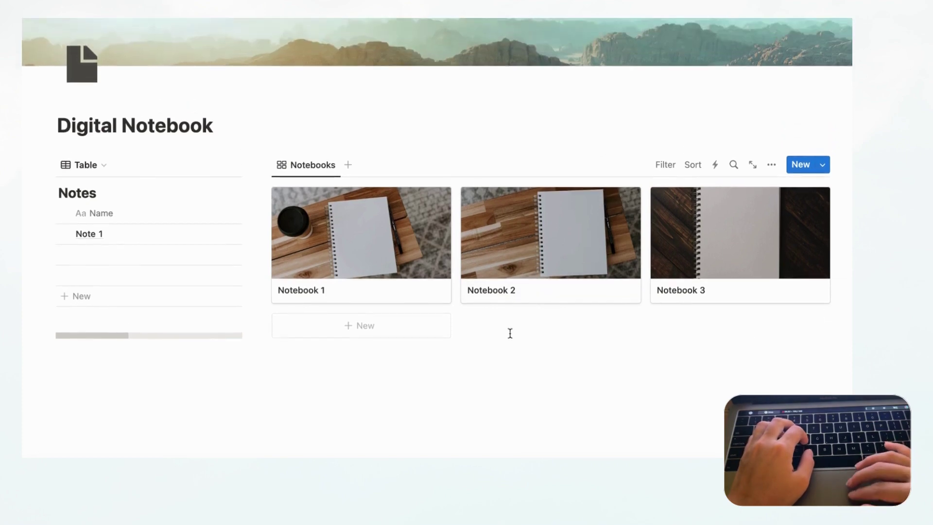
mouse_move(339, 276)
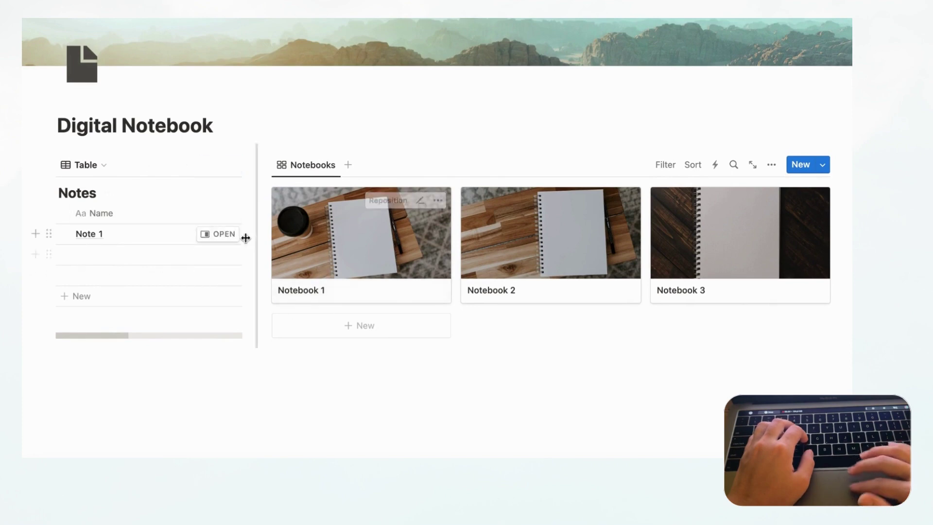
left_click(218, 235)
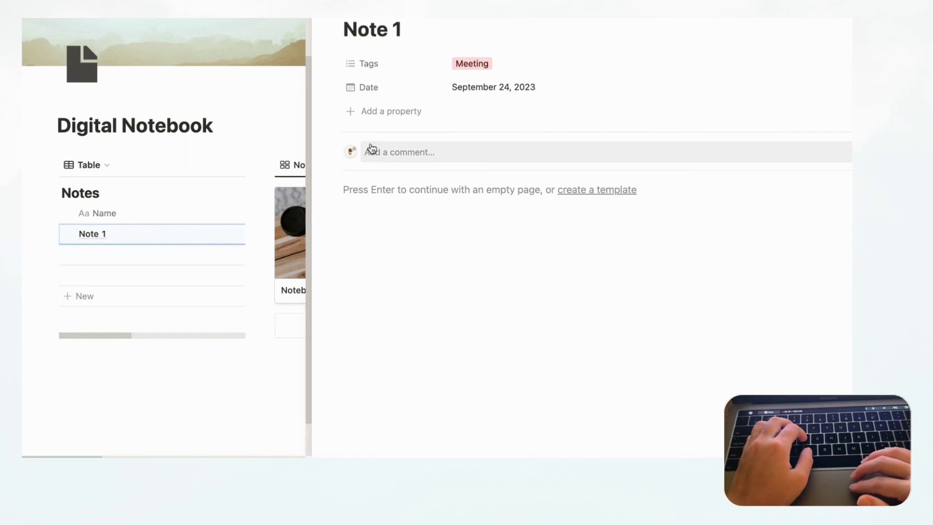
left_click(396, 111)
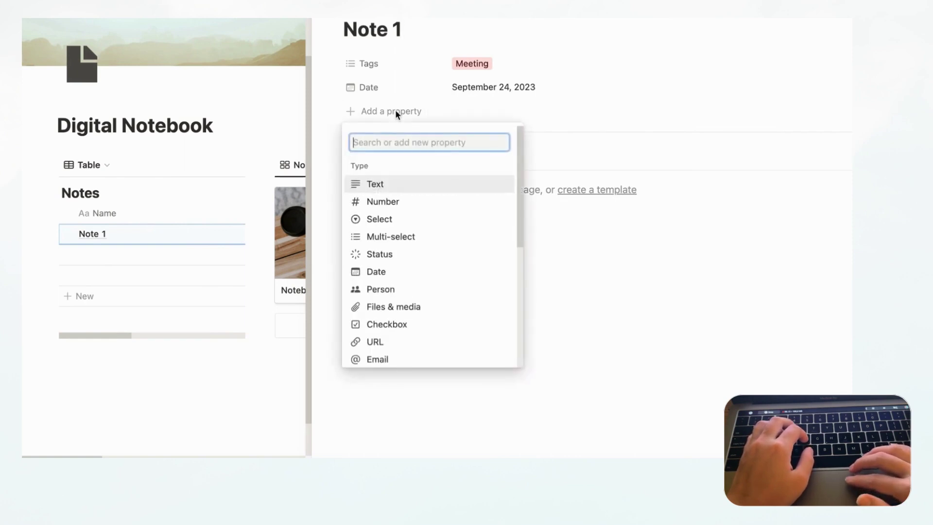
scroll(433, 263, "down", 5)
left_click(385, 282)
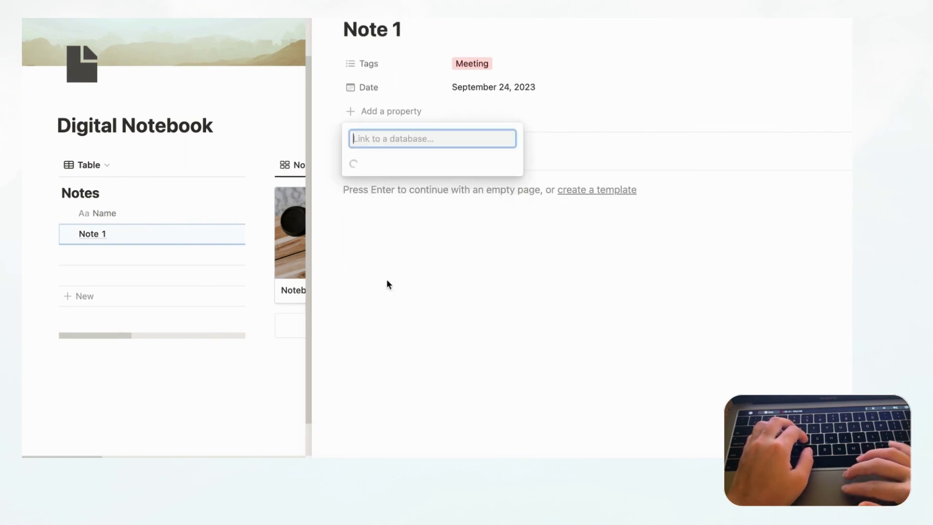
left_click(444, 200)
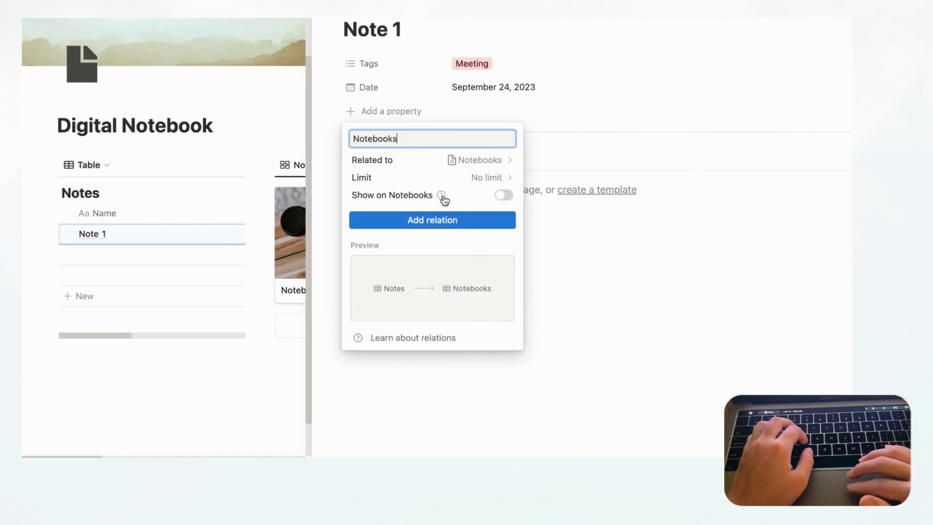
left_click(505, 197)
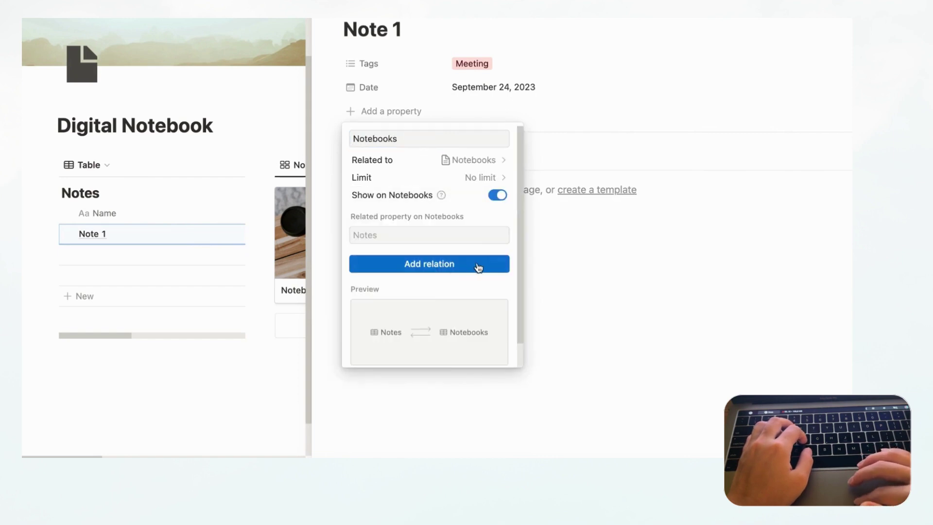
left_click(478, 268)
- Link Note 1 to Notebook 1 through its Notebooks property and close the note
left_click(492, 119)
left_click(471, 109)
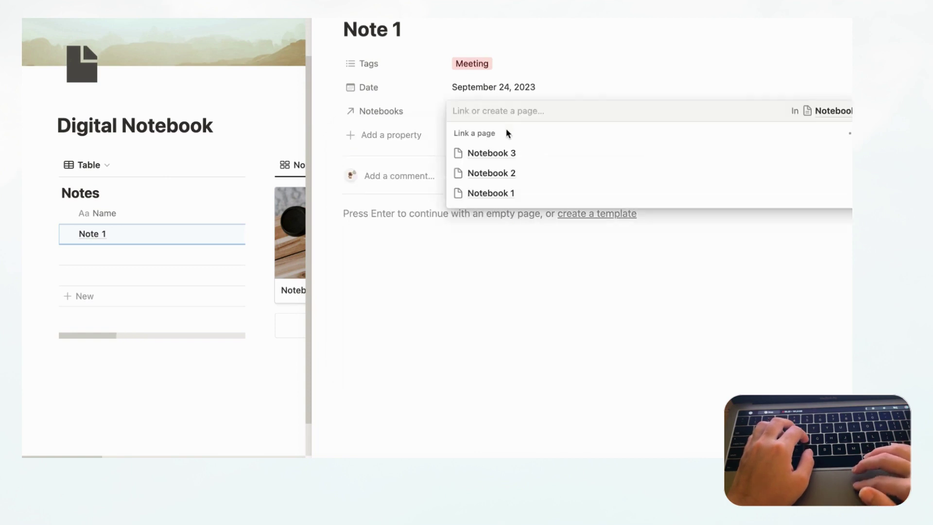
left_click(491, 193)
left_click(553, 37)
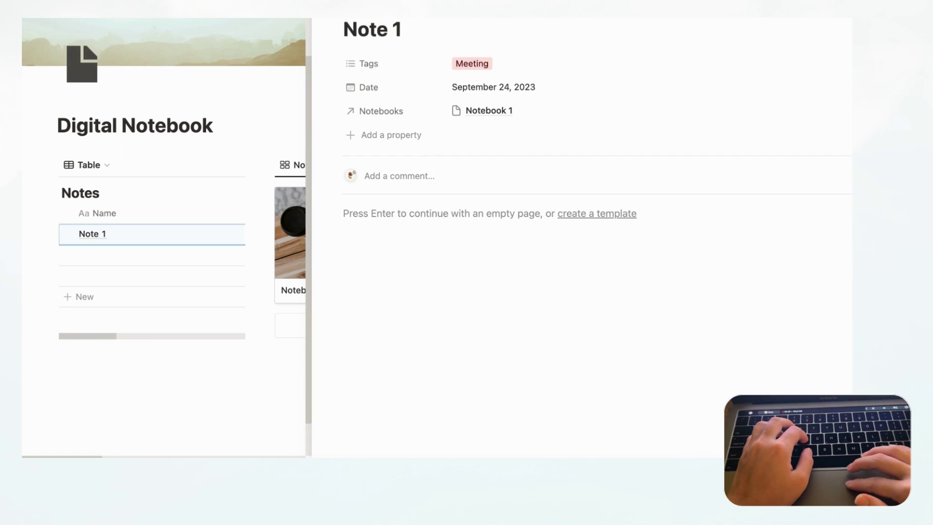
key("Escape")
- On the Notebook 1 page, show the Notes relation as Minimal and close the page
left_click(339, 251)
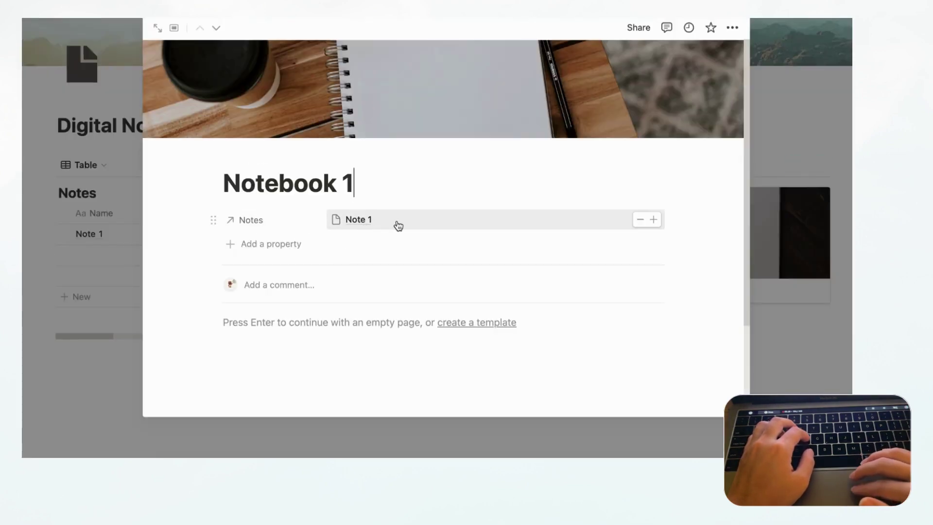
left_click(215, 220)
mouse_move(246, 254)
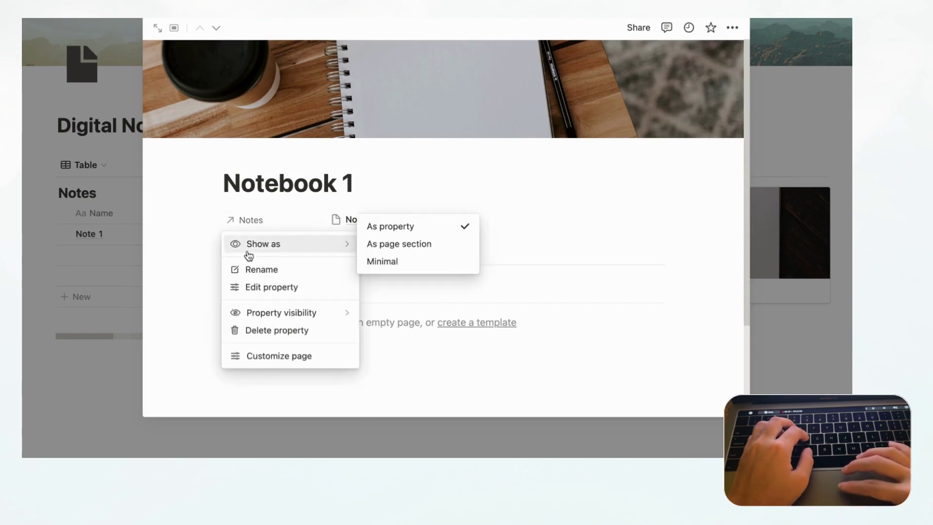
left_click(389, 263)
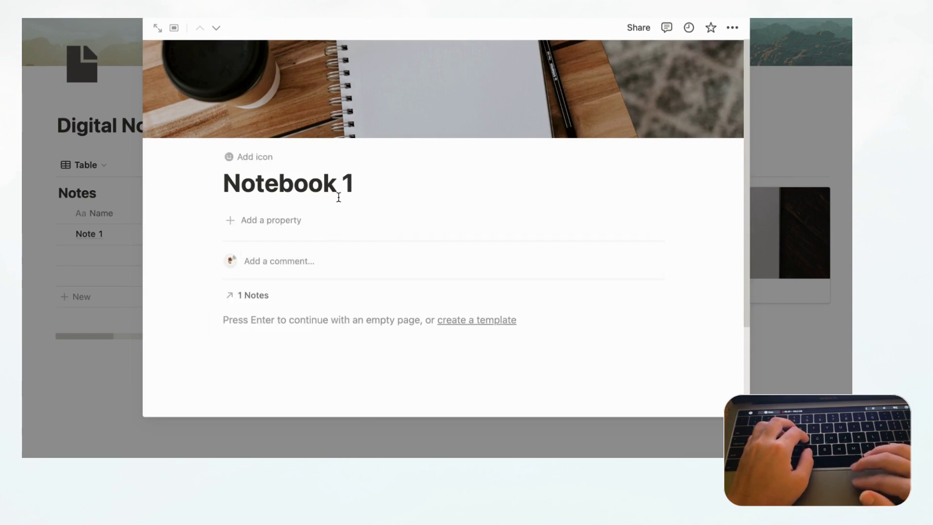
left_click(125, 46)
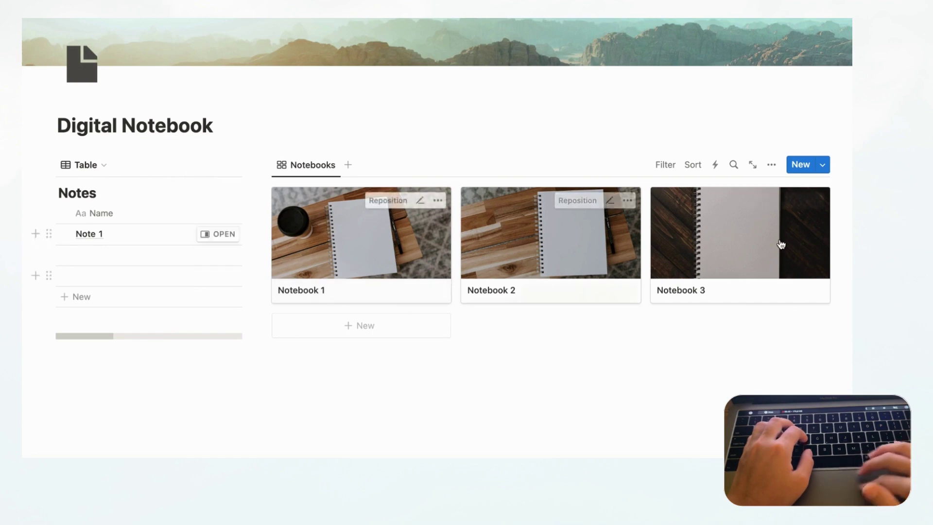
- Create a new template for the Notebooks database titled "New Notebook"
left_click(824, 166)
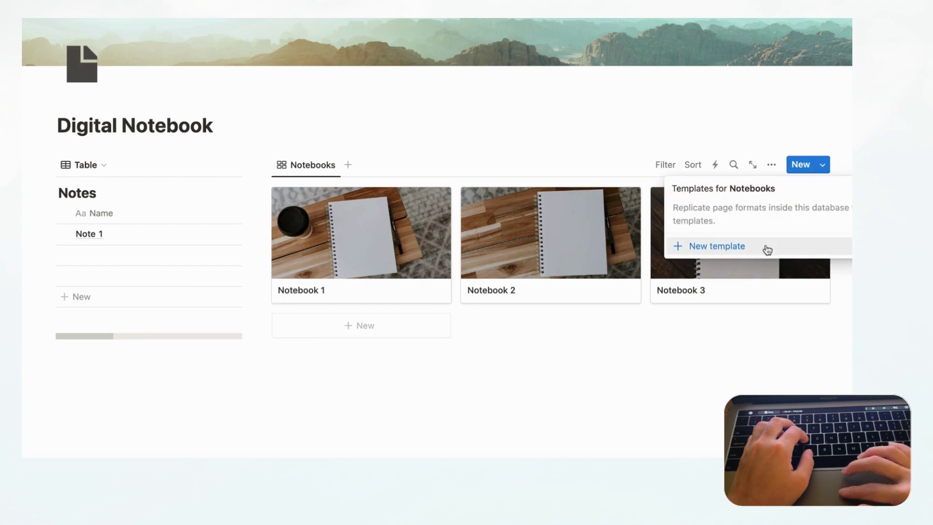
left_click(717, 249)
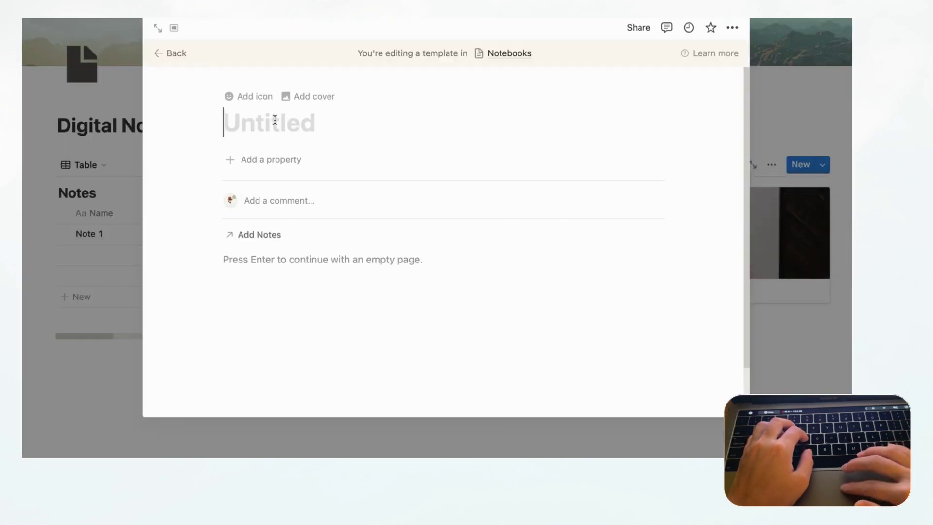
type("New Notebook")
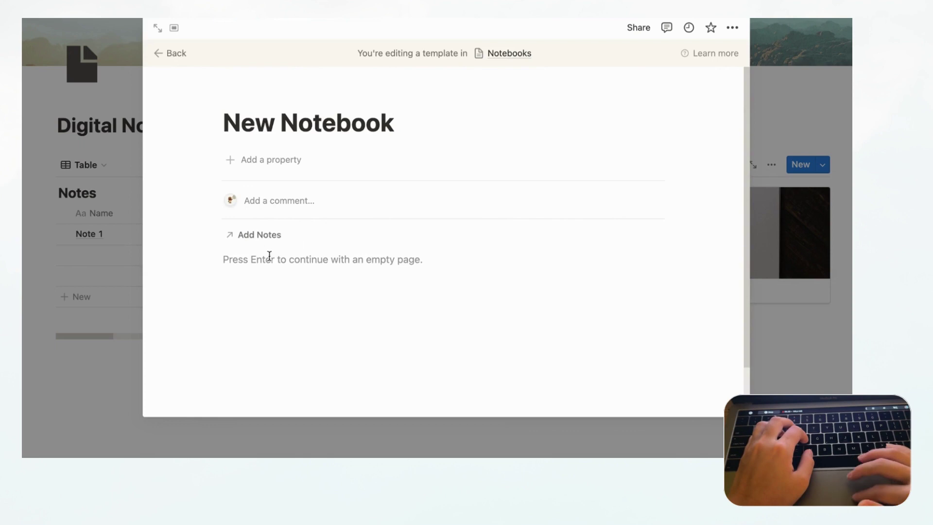
- Insert a linked view of the Notes database as a table in the New Notebook template's body and check its columns
left_click(246, 261)
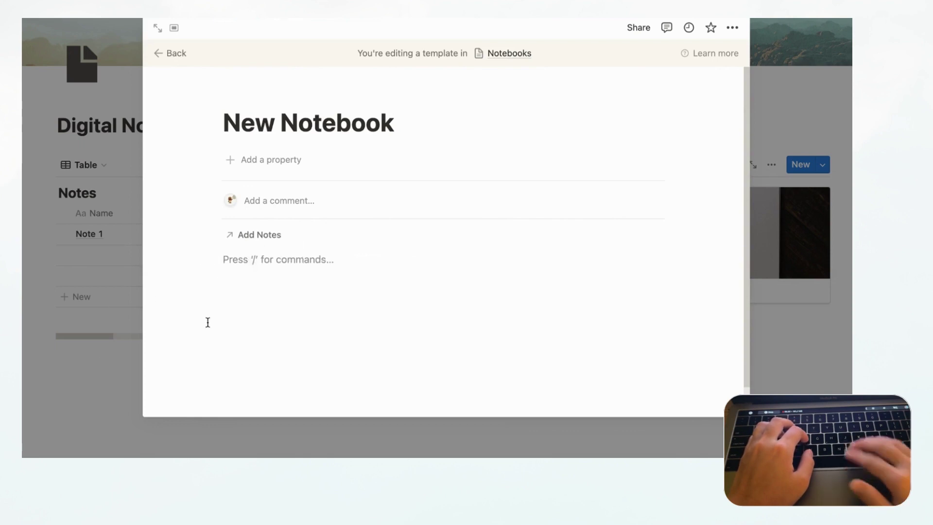
type("/")
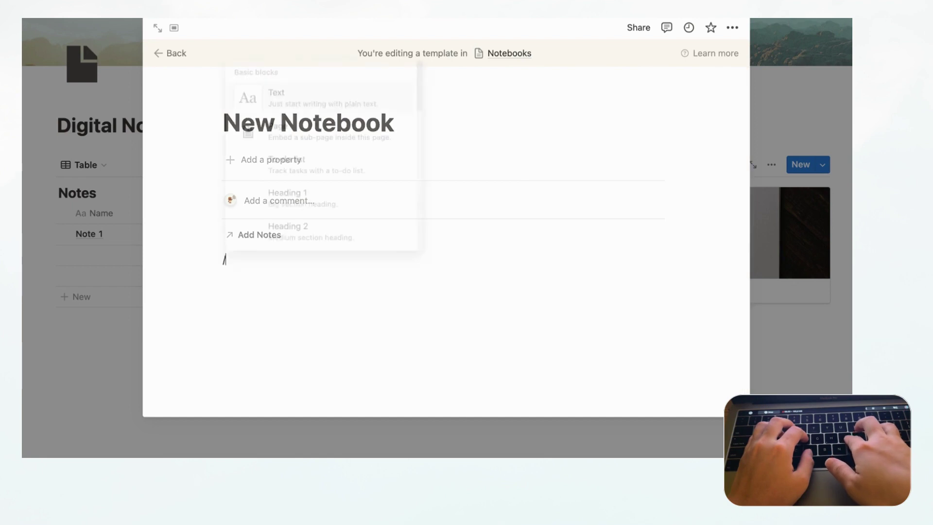
type("link")
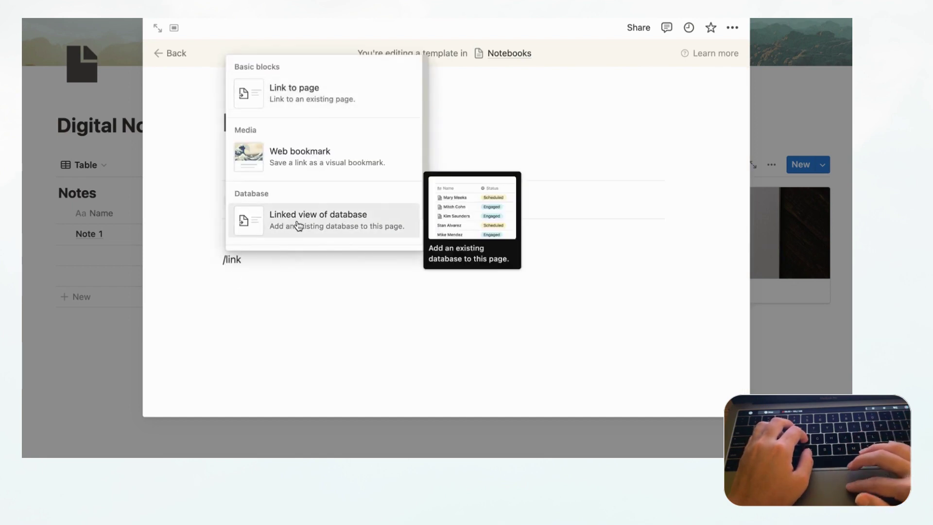
left_click(299, 226)
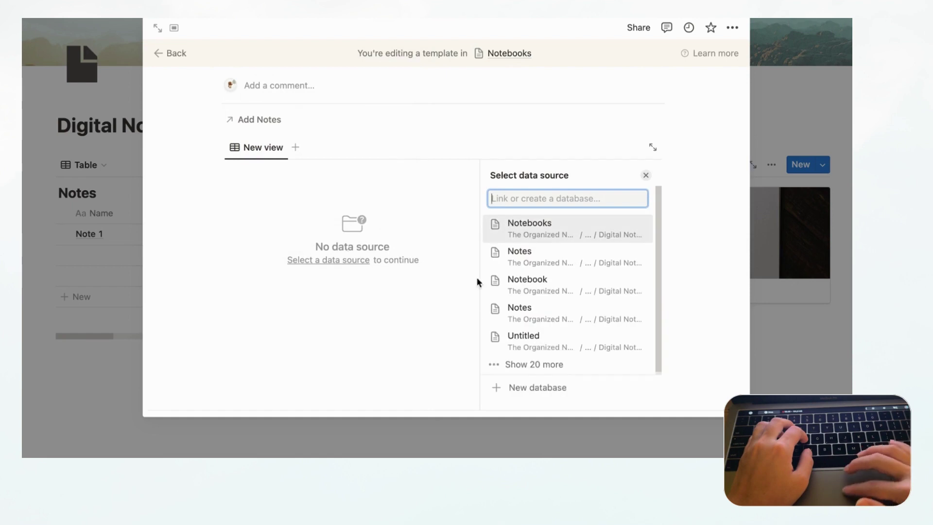
left_click(550, 260)
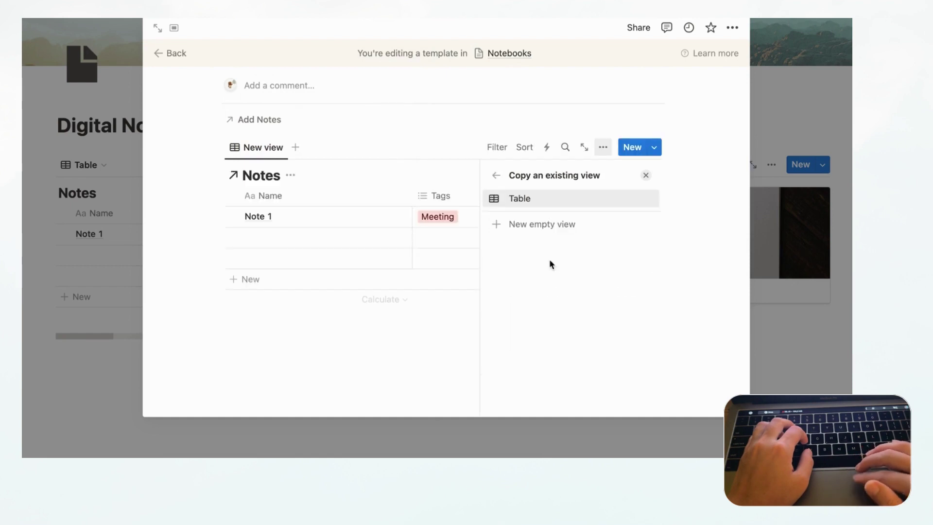
left_click(646, 176)
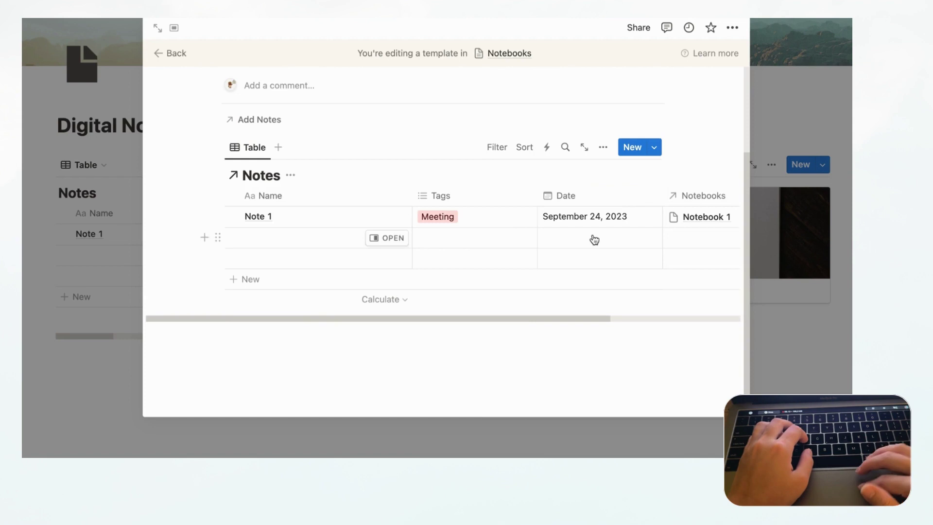
scroll(593, 240, "right", 3)
scroll(593, 239, "left", 1)
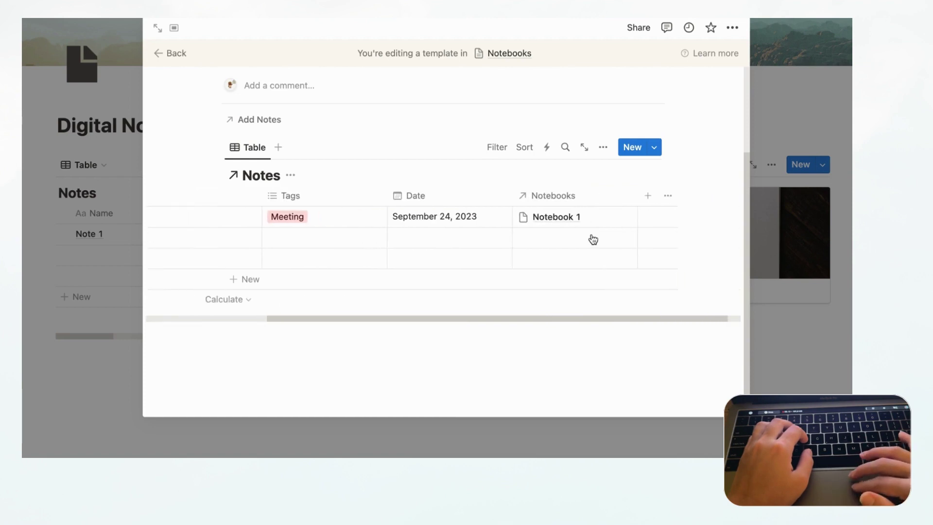
scroll(504, 206, "up", 5)
scroll(523, 218, "down", 2)
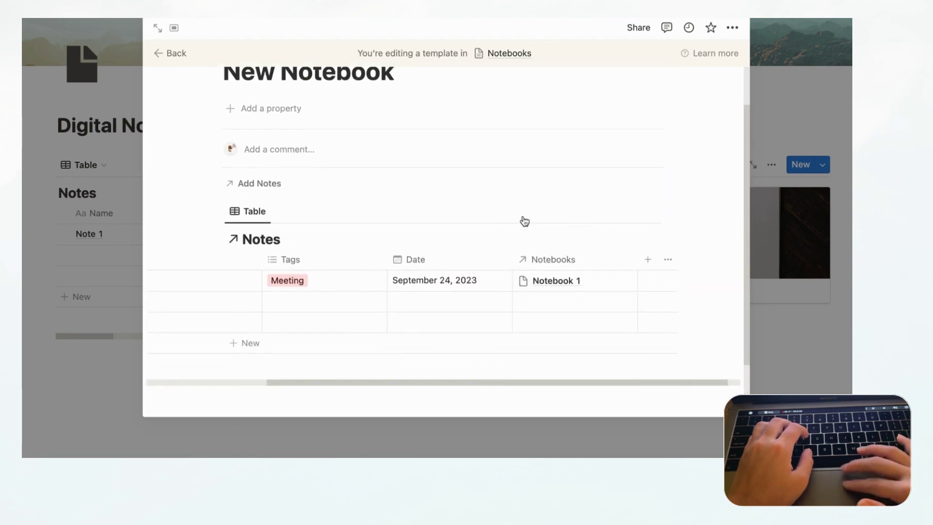
- Filter the template's linked Notes table to entries whose Notebooks property contains New Notebook, and save the filter for everyone
scroll(521, 265, "up", 2)
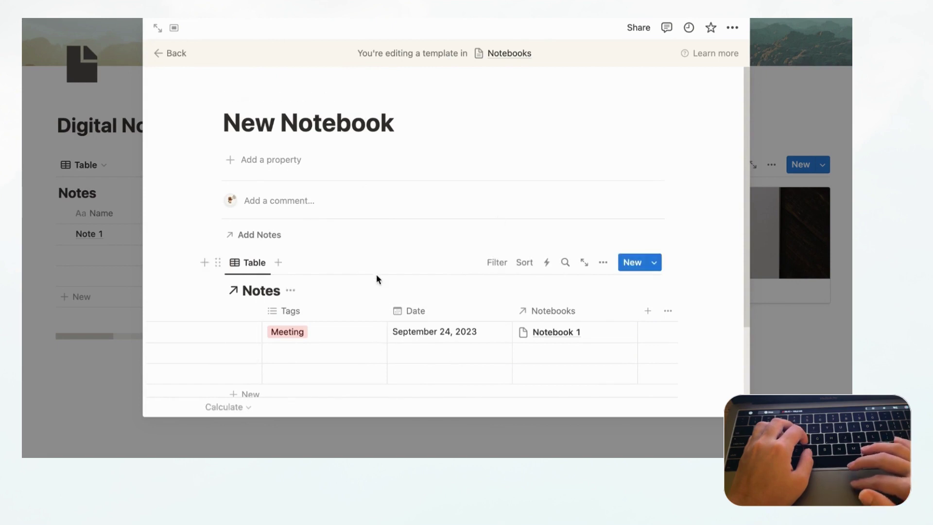
left_click(498, 265)
left_click(480, 354)
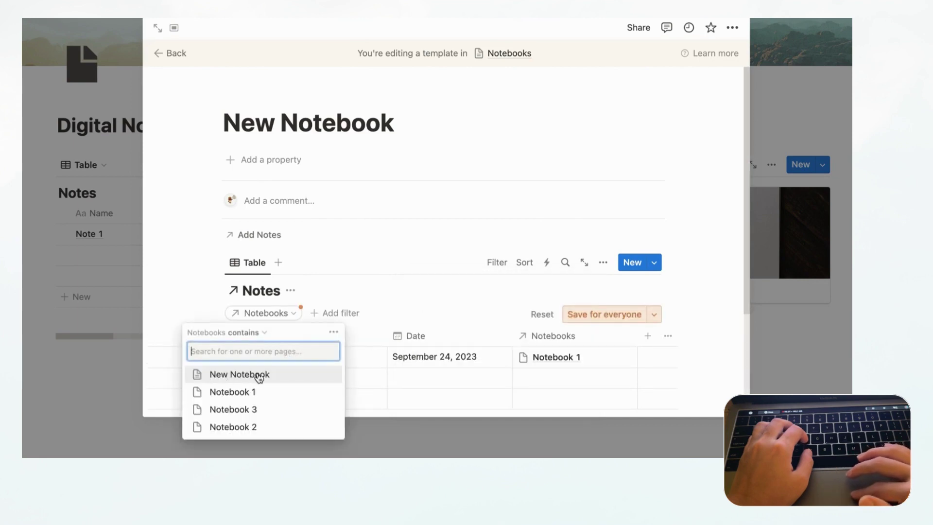
left_click(259, 378)
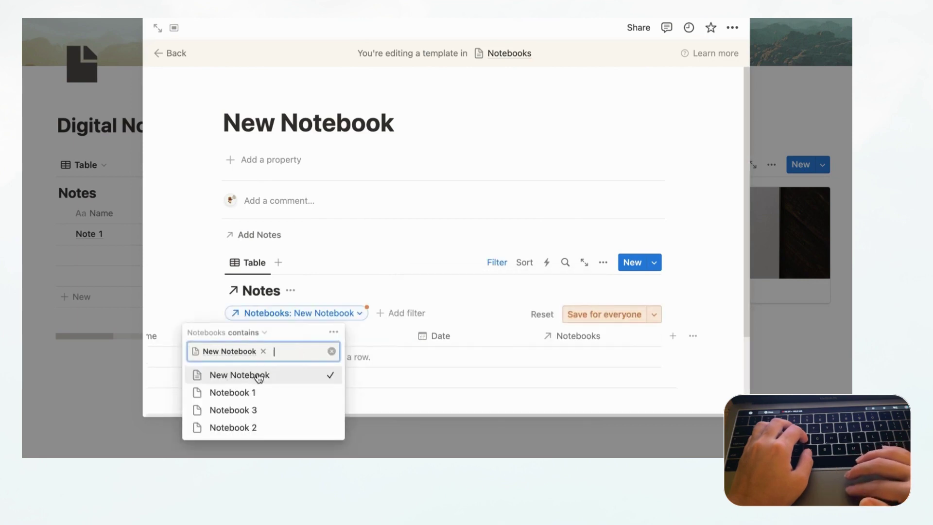
left_click(593, 315)
- Sort the template's linked Notes table by Date in ascending order and save the sort for everyone
scroll(459, 354, "left", 3)
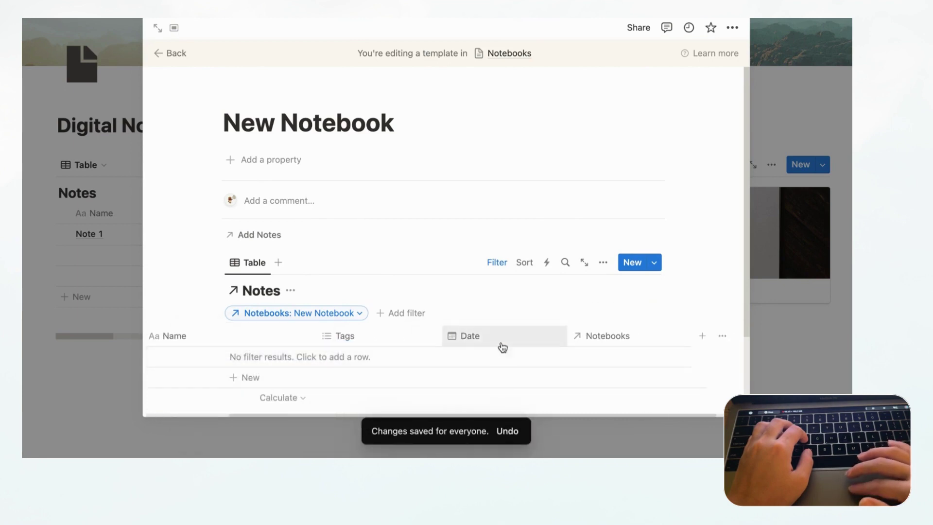
left_click(525, 262)
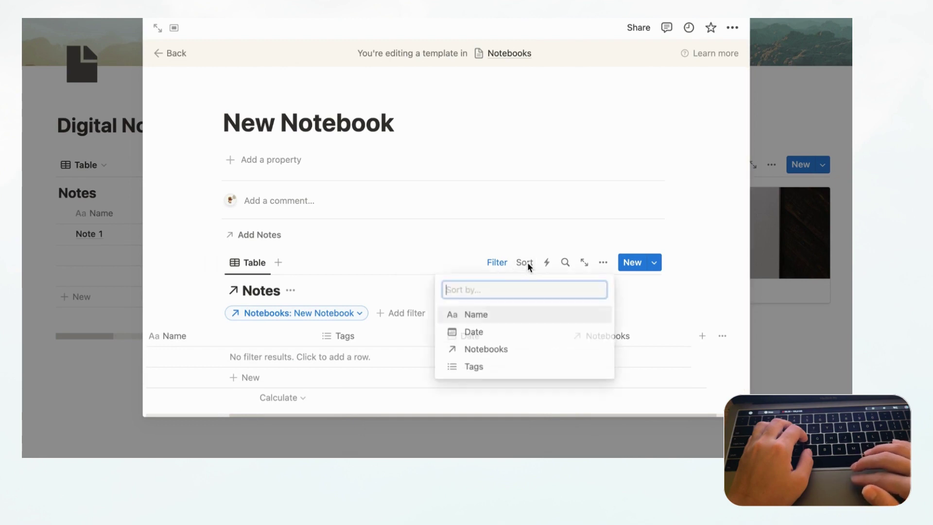
left_click(508, 335)
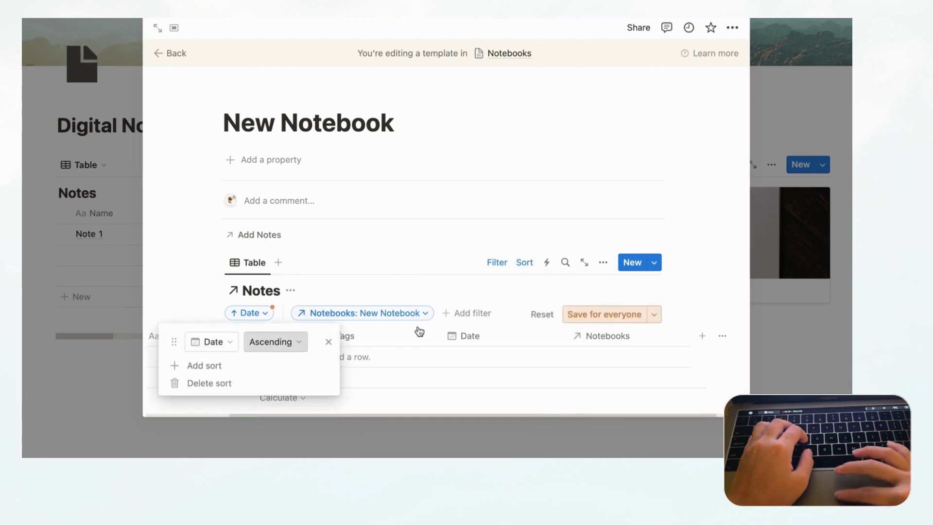
left_click(614, 315)
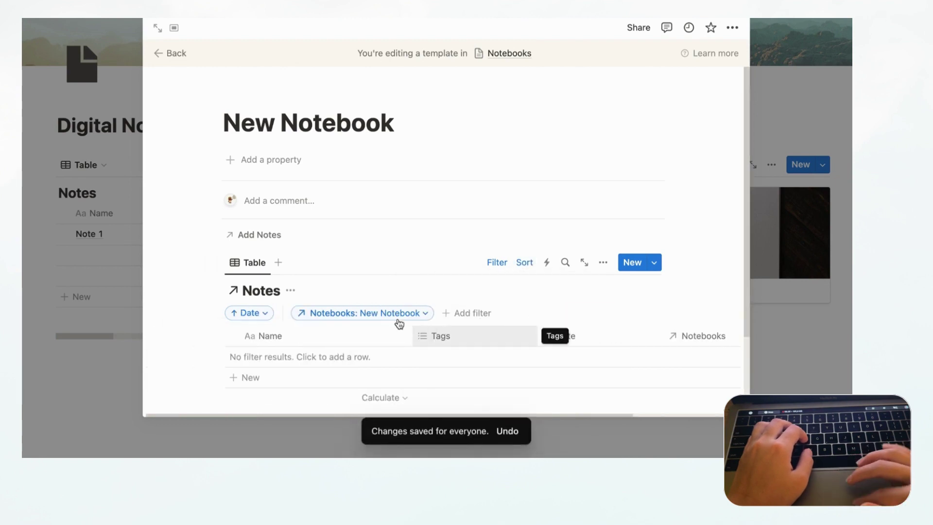
- Hide the database title of the template's linked Notes table and return to the Digital Notebook page
scroll(396, 332, "left", 3)
left_click(603, 262)
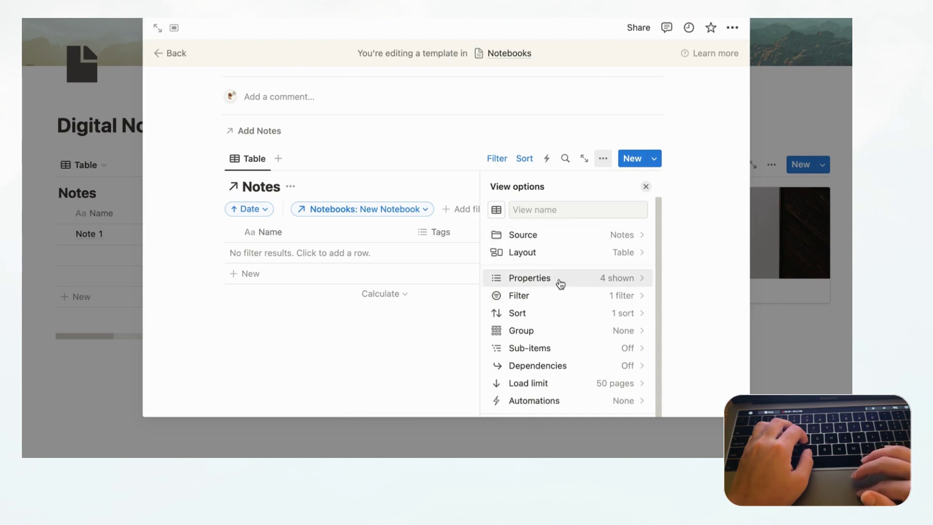
left_click(560, 248)
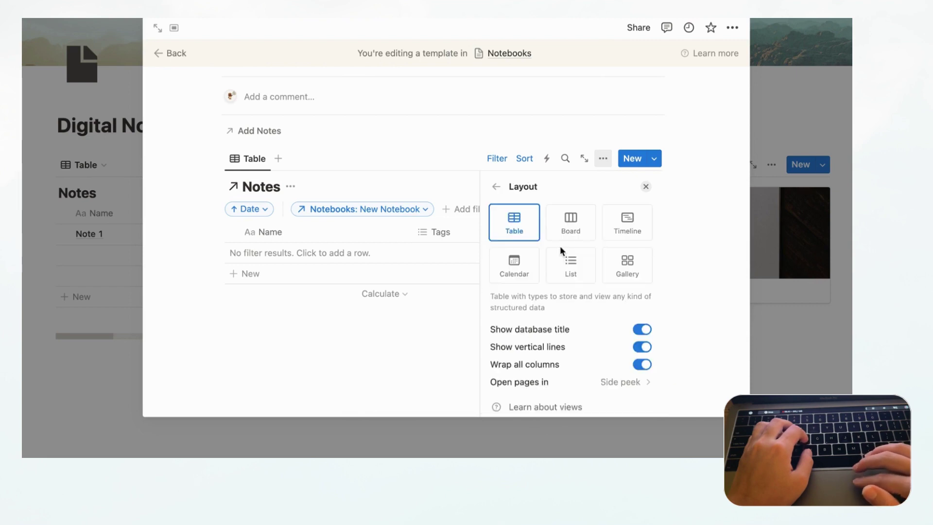
left_click(643, 331)
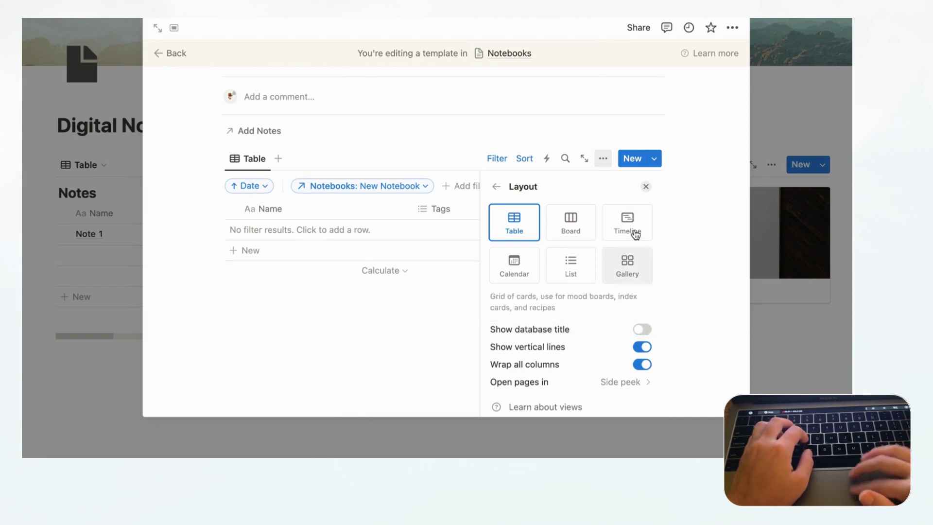
left_click(646, 187)
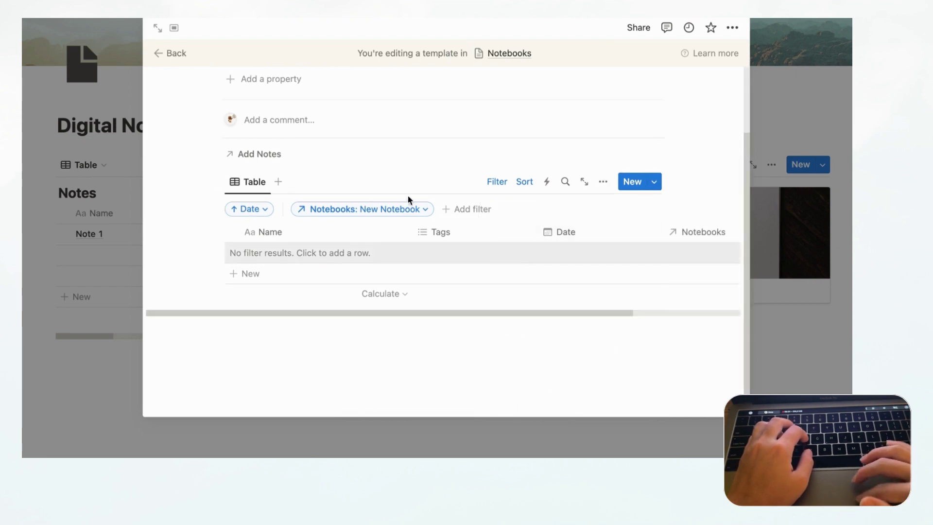
left_click(168, 53)
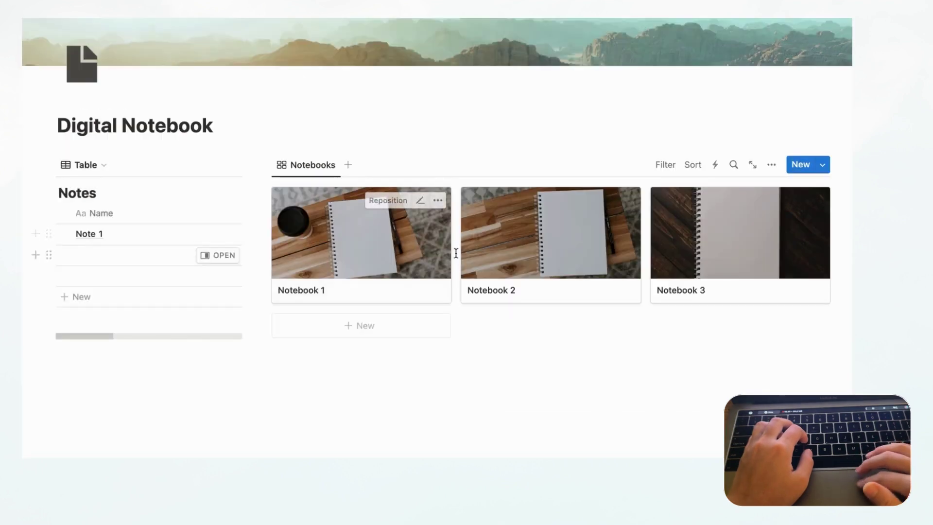
- Apply the New Notebook template to the Notebook 1 page, check its notes table's columns, and close the page
left_click(343, 263)
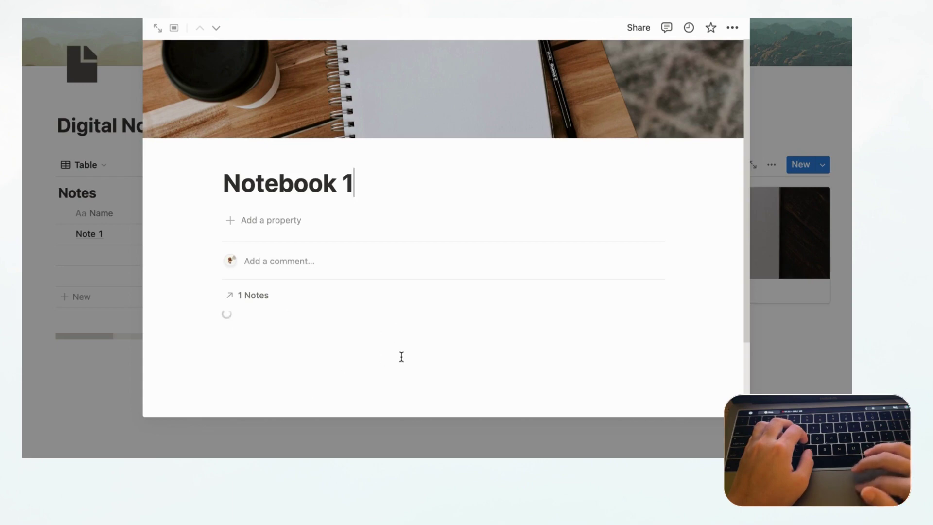
scroll(302, 339, "down", 1)
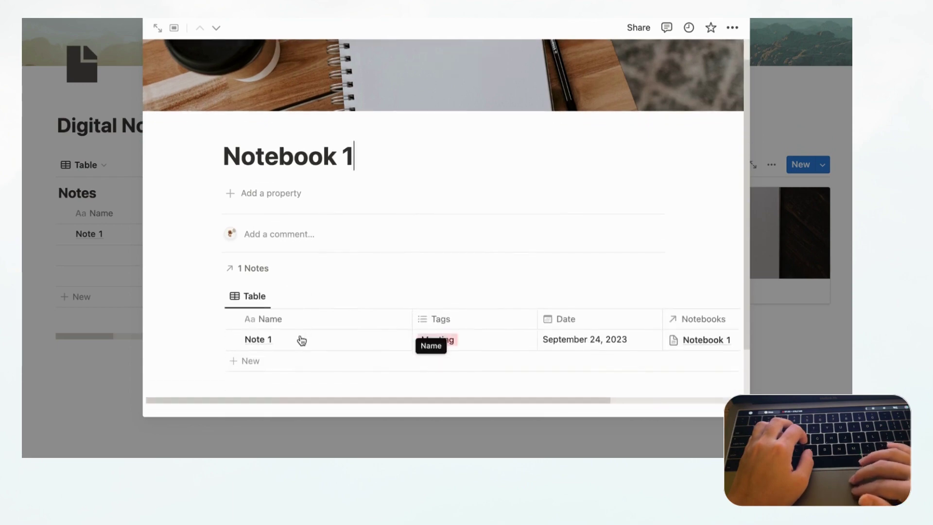
scroll(363, 339, "right", 3)
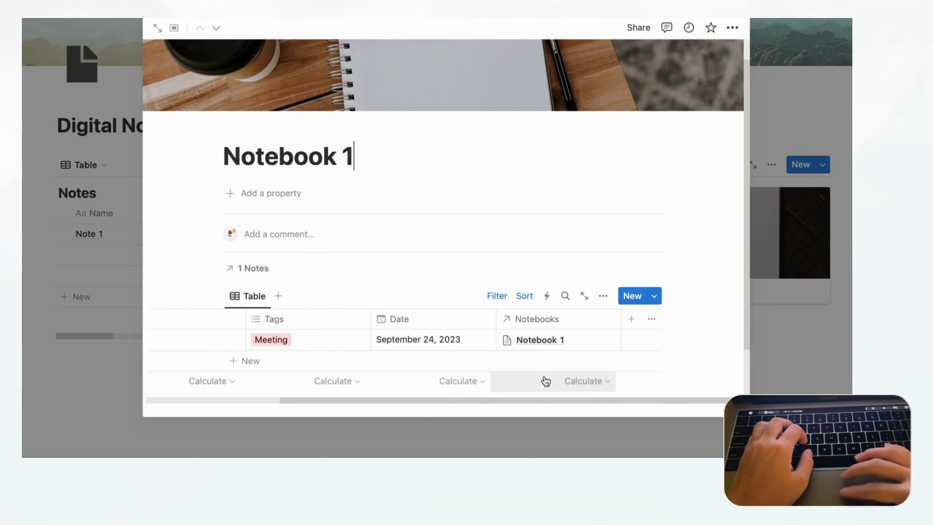
left_click(821, 336)
- Edit the New Notebook template to hide the Notebooks property in its linked Notes table, and return to the Digital Notebook page
left_click(823, 165)
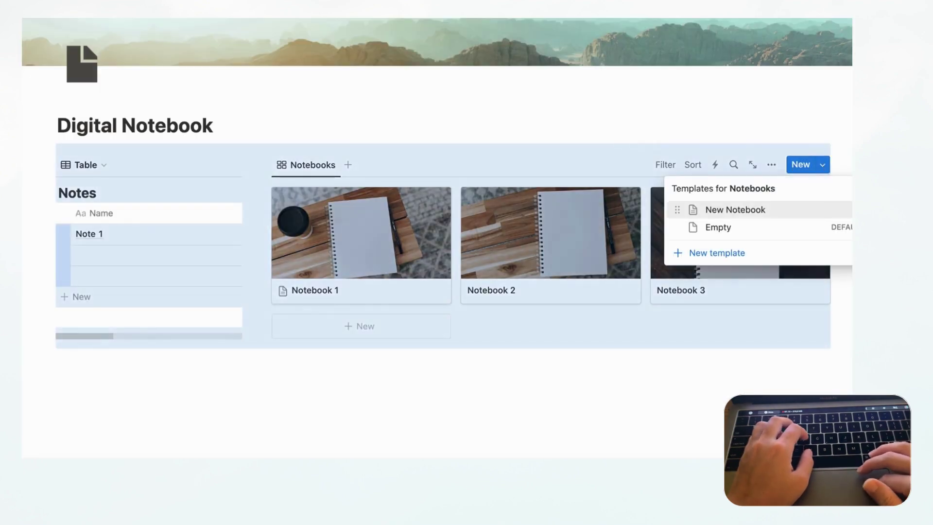
left_click(848, 210)
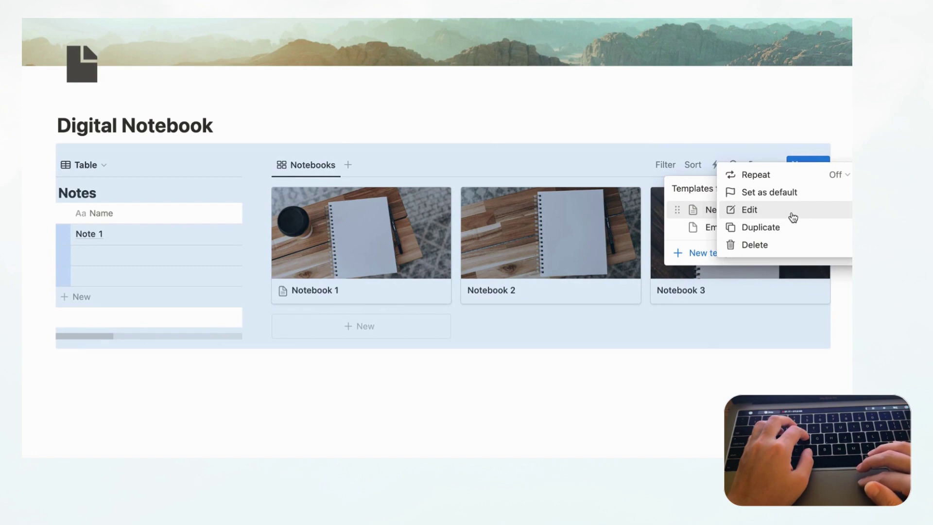
left_click(770, 213)
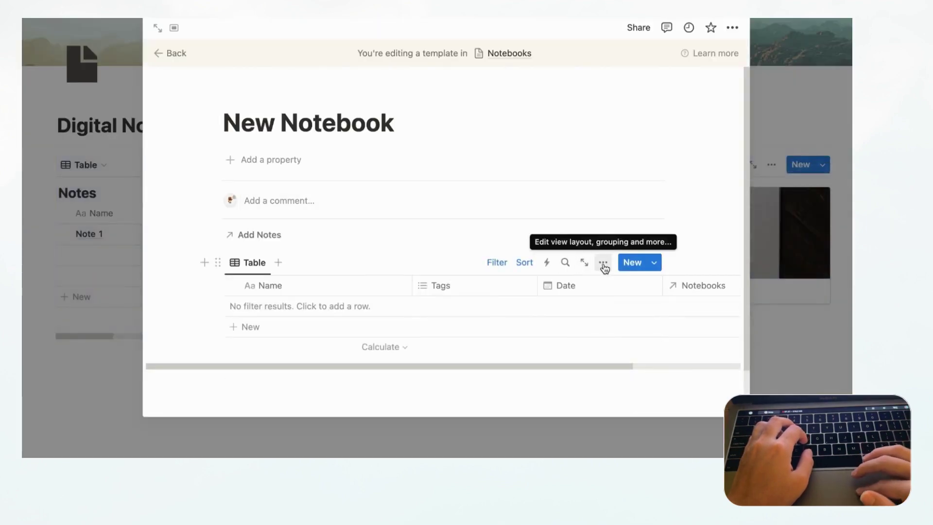
left_click(603, 264)
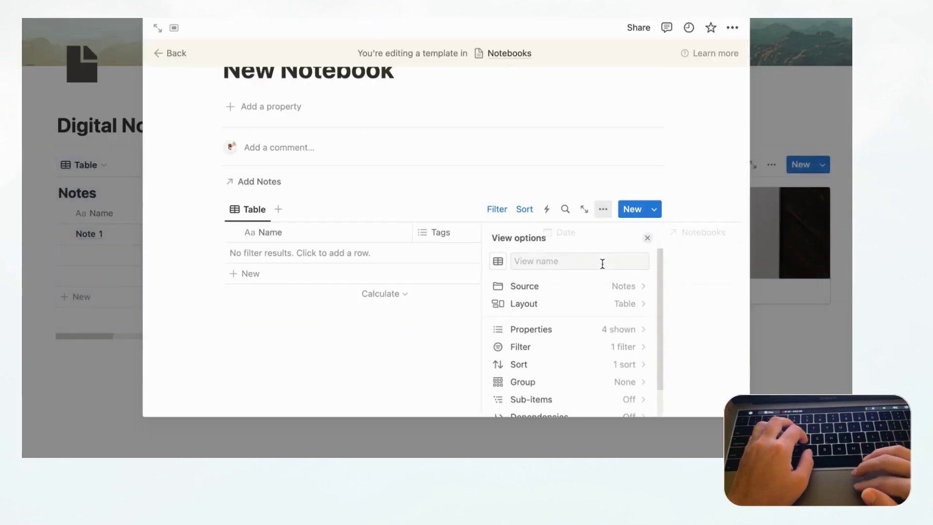
left_click(595, 335)
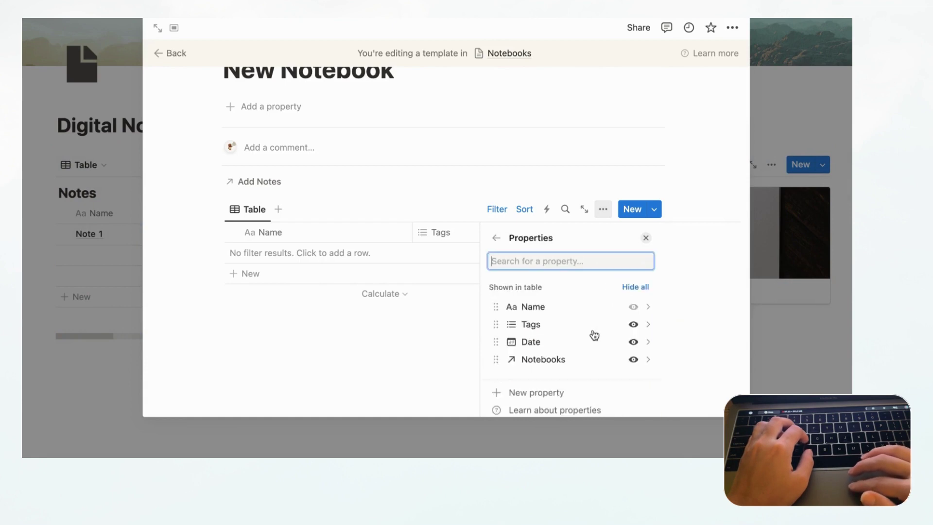
left_click(633, 359)
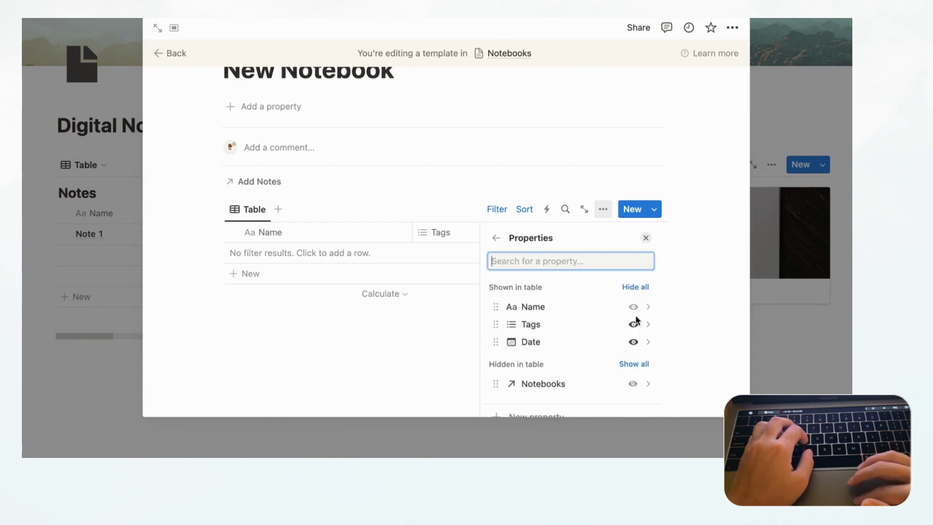
left_click(648, 238)
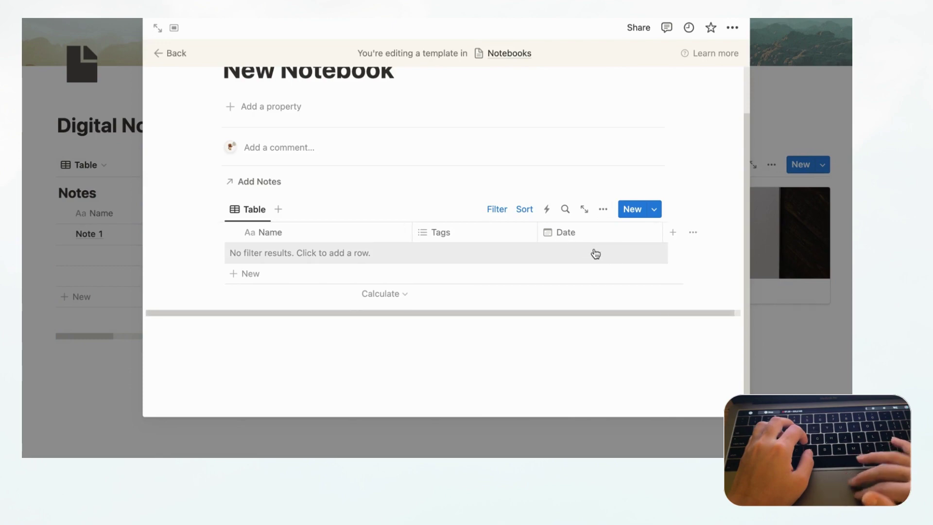
left_click(173, 54)
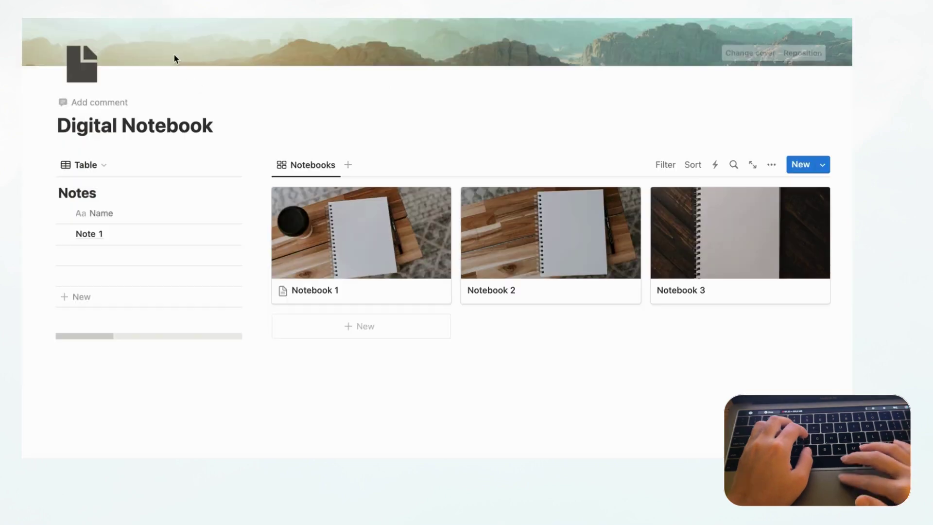
- Delete the existing notes table from the Notebook 1 page, reapply the New Notebook template, and close the page
left_click(355, 256)
left_click(219, 324)
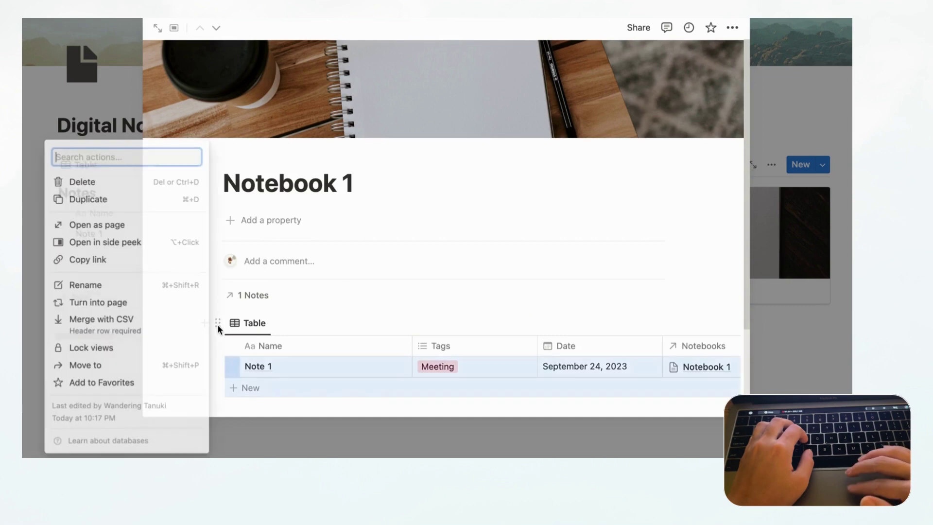
left_click(159, 180)
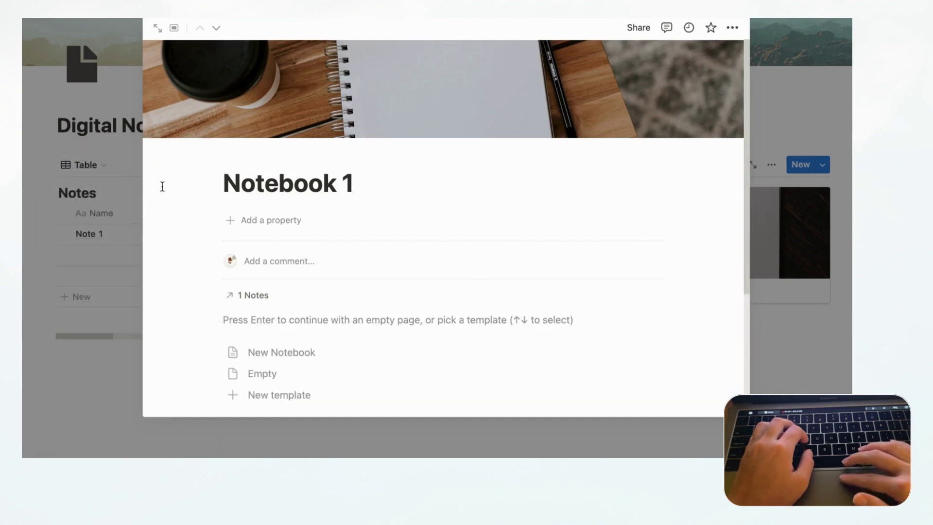
left_click(282, 353)
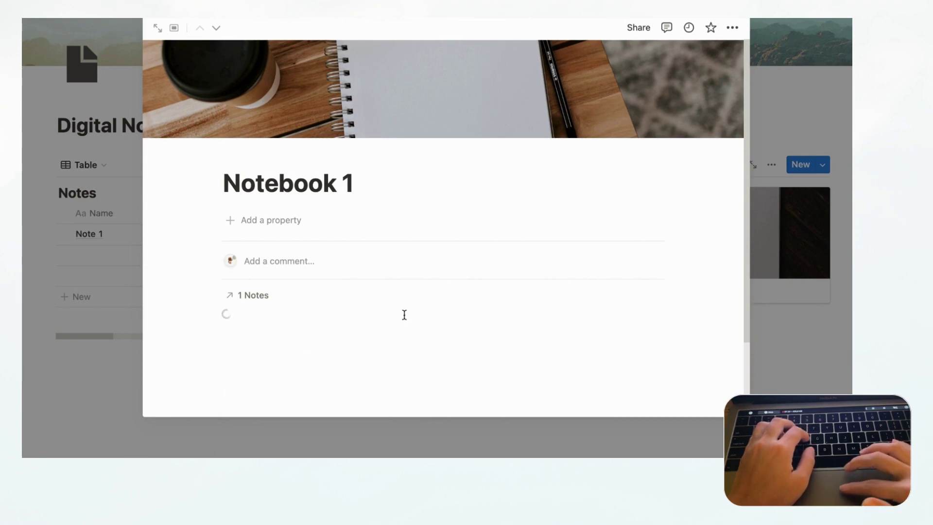
scroll(582, 299, "down", 4)
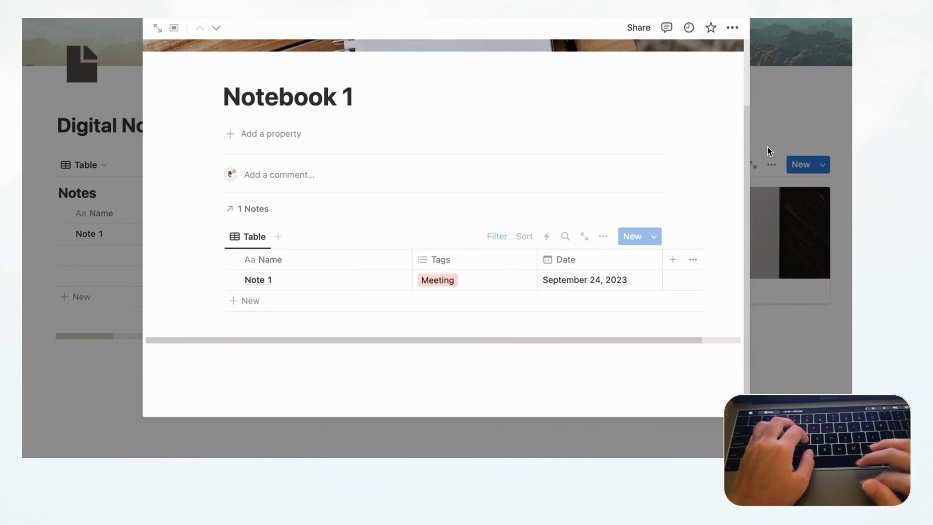
left_click(783, 111)
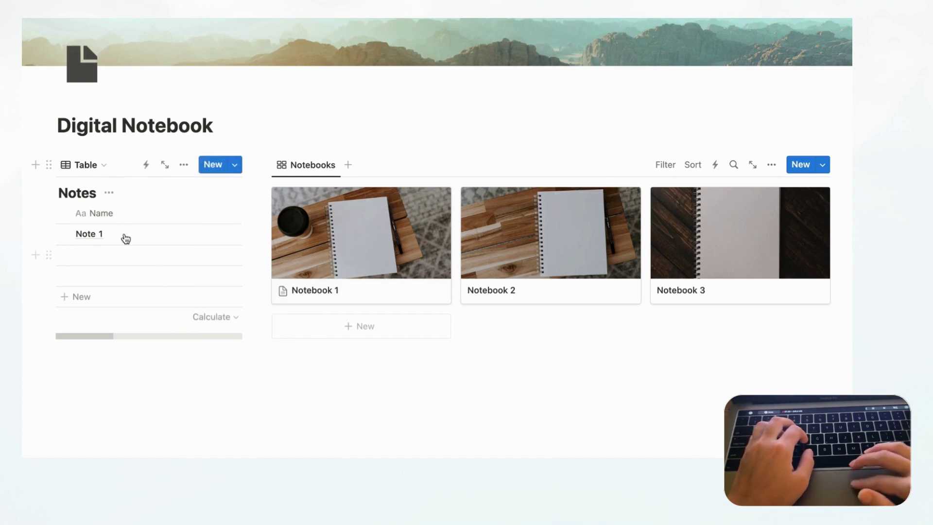
- Sort the Digital Notebook page's main Notes table by Date in ascending order and save the sort for everyone
left_click(185, 167)
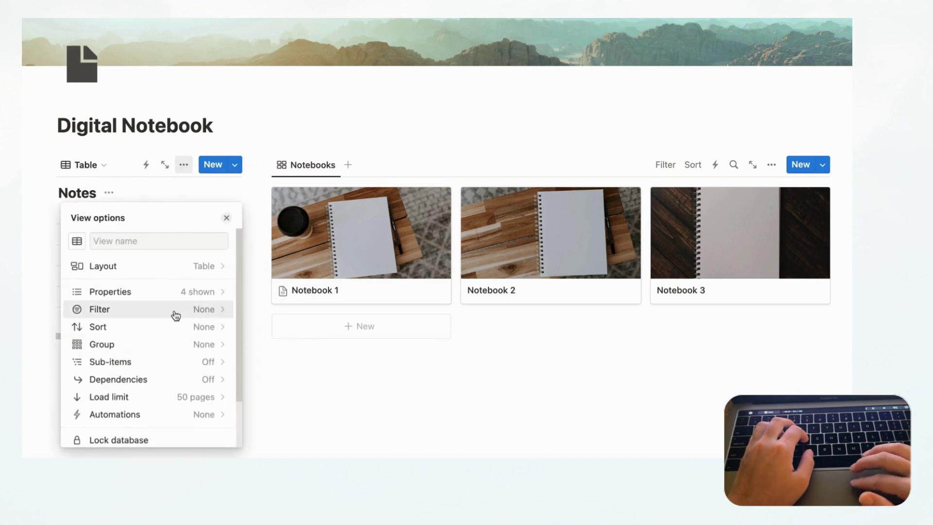
left_click(172, 326)
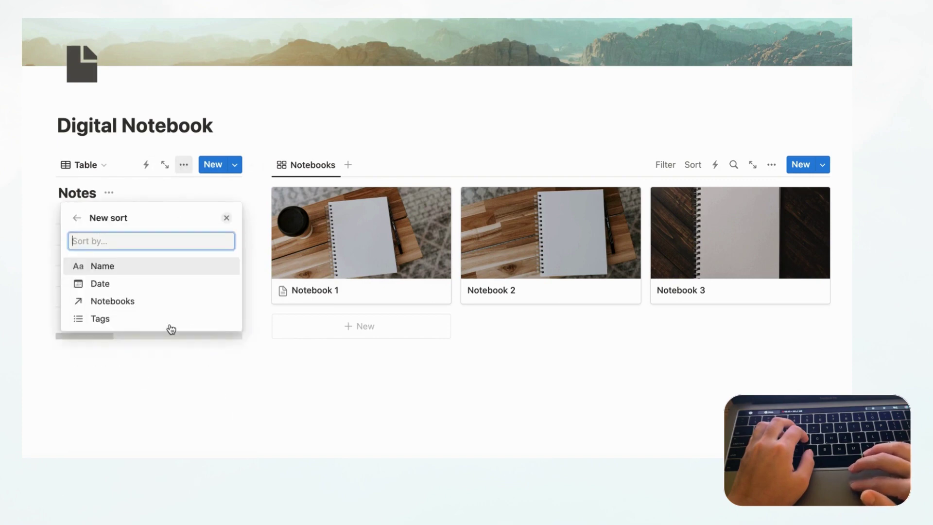
left_click(137, 285)
left_click(185, 225)
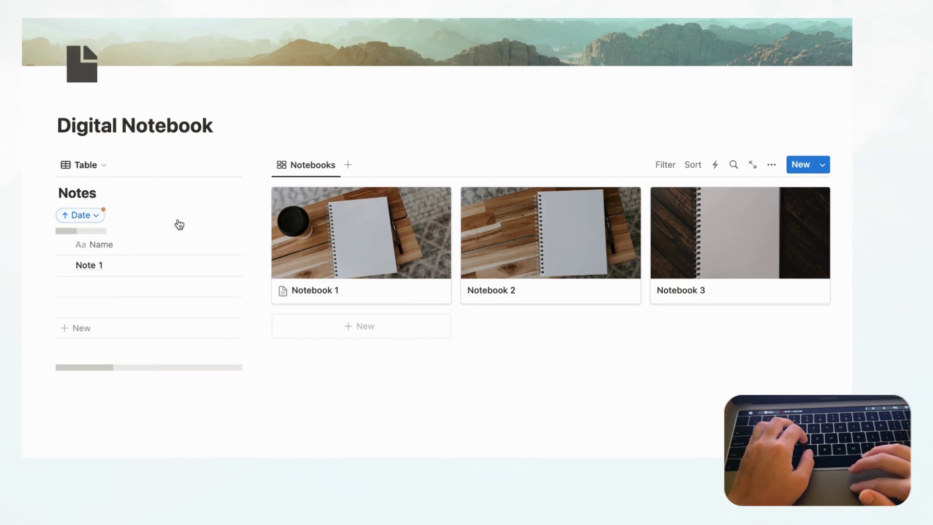
left_click(187, 221)
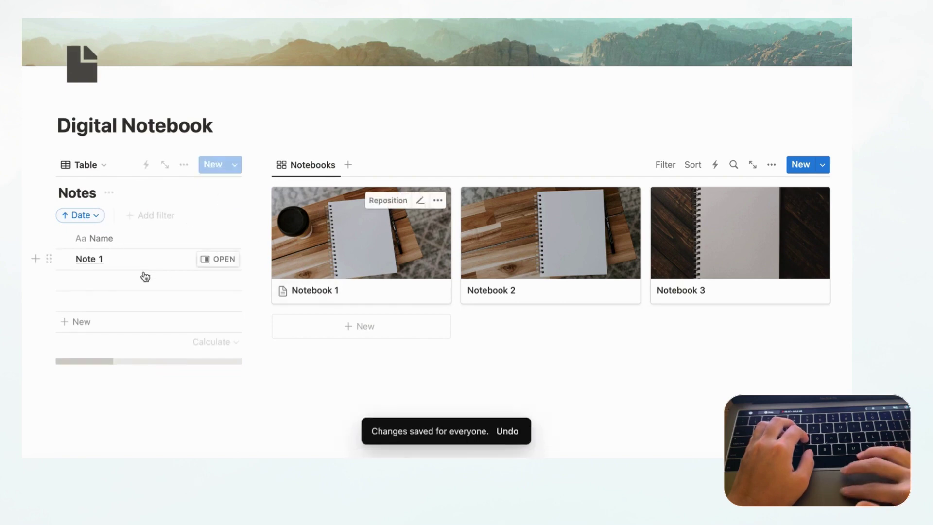
- Name the two empty rows of the main Notes table "Note 2" and "Note 3"
left_click(99, 281)
type("Not")
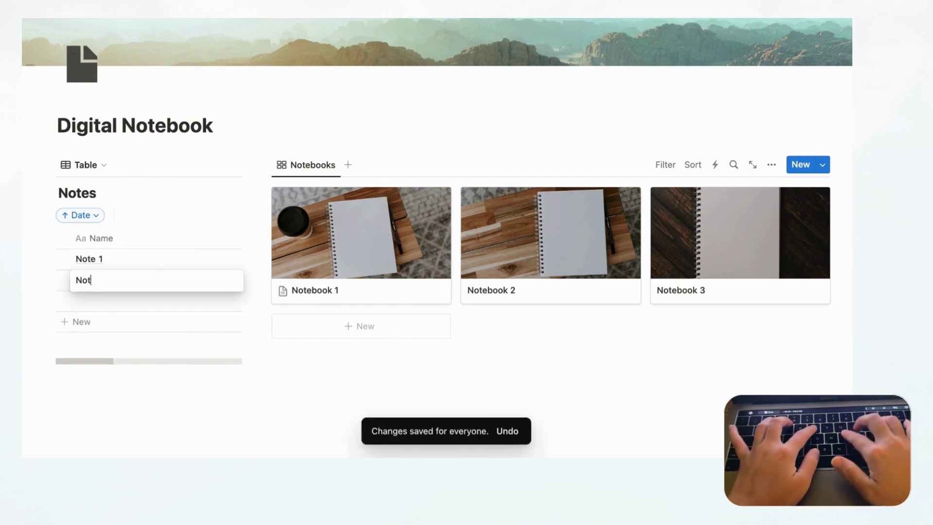
type("e 2")
key("Return")
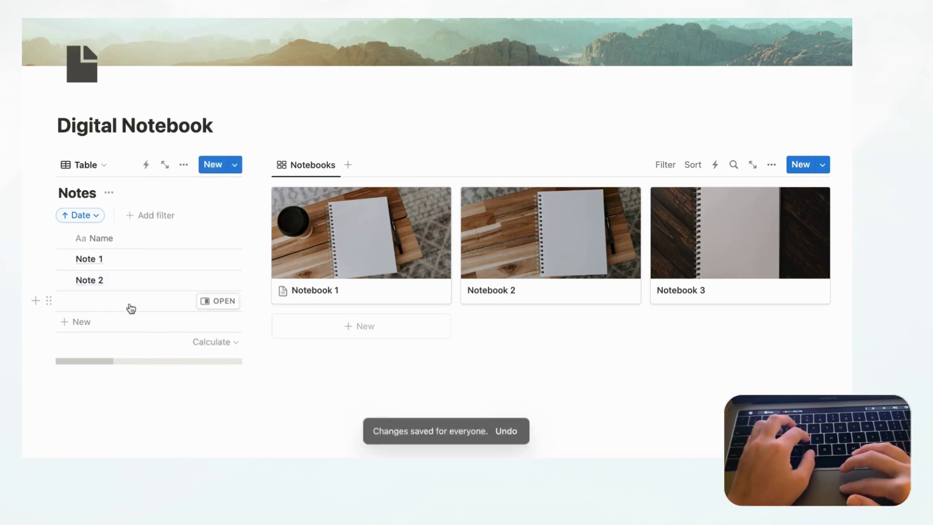
left_click(130, 306)
type("Note 3")
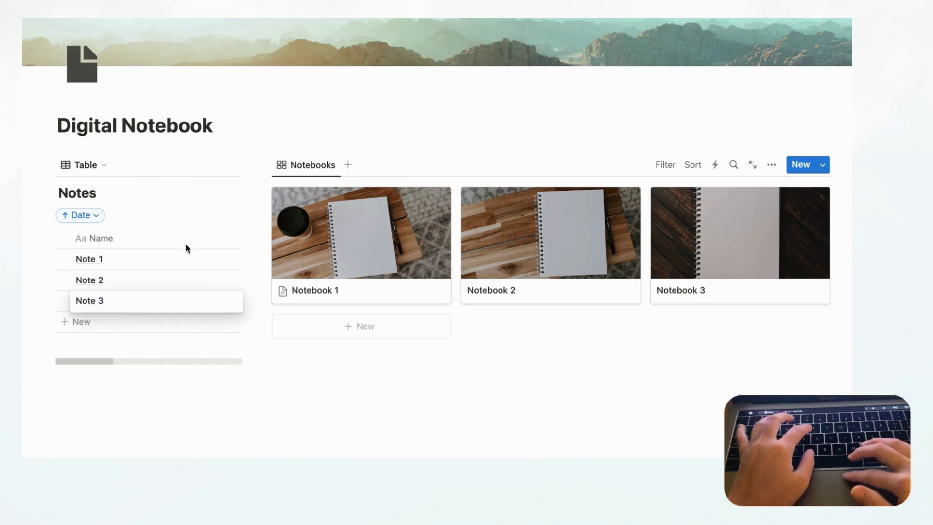
- Hide the database title of the main Notes table on the Digital Notebook page
key("Return")
left_click(184, 164)
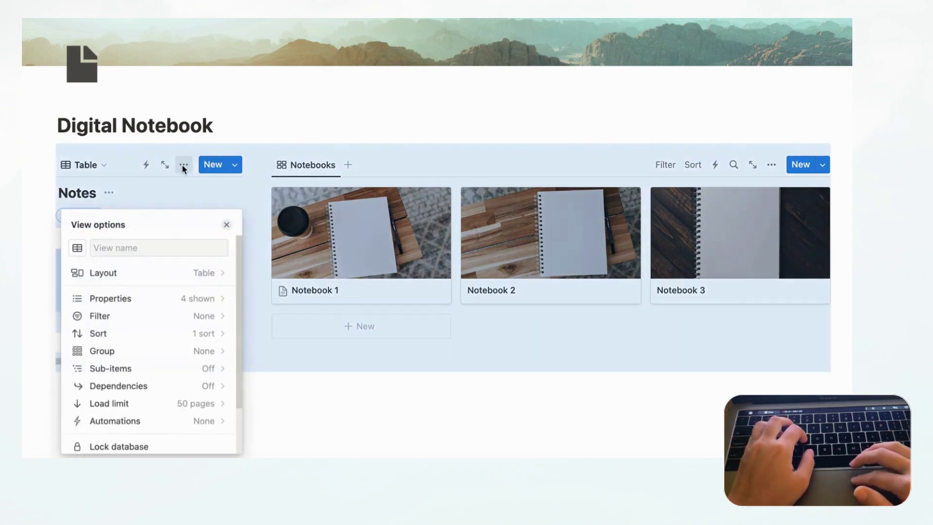
left_click(173, 278)
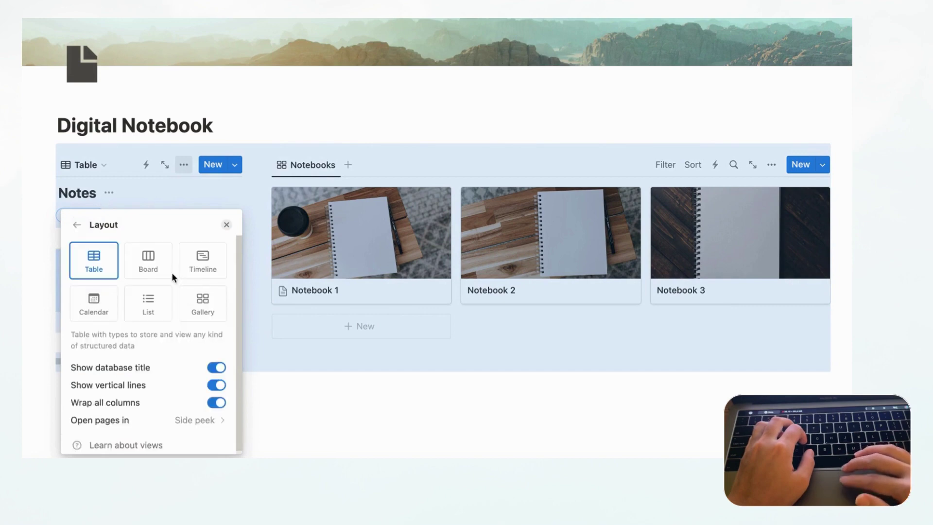
left_click(215, 368)
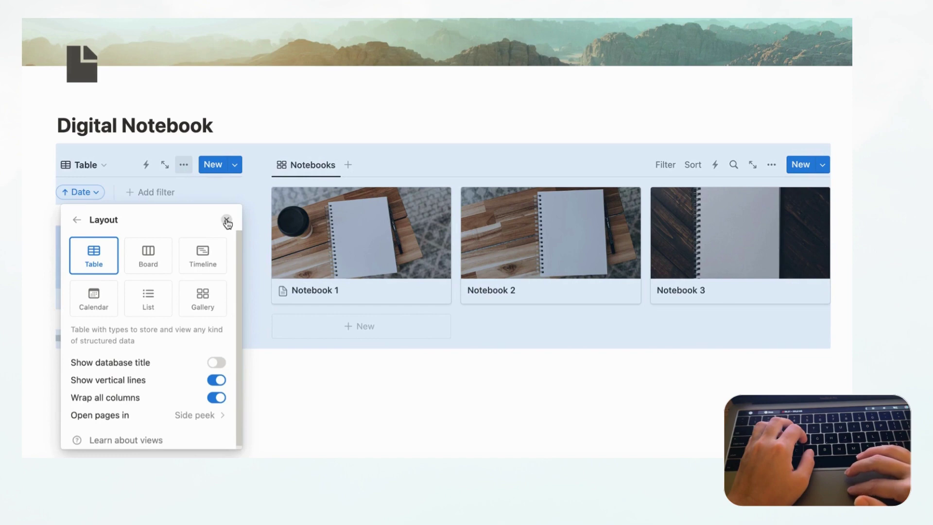
left_click(229, 221)
left_click(327, 122)
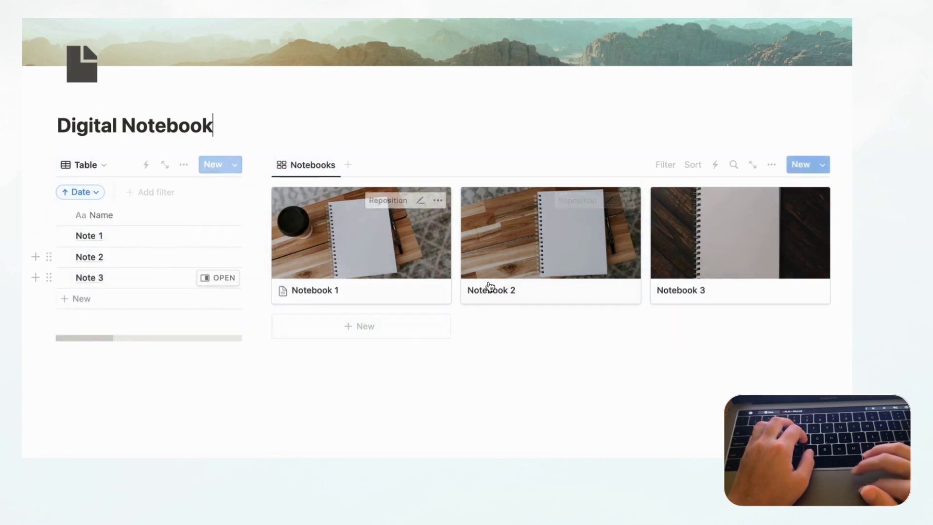
- Open Note 2 from the Notes table and link it to Notebook 2 through its Notebooks property
left_click(214, 256)
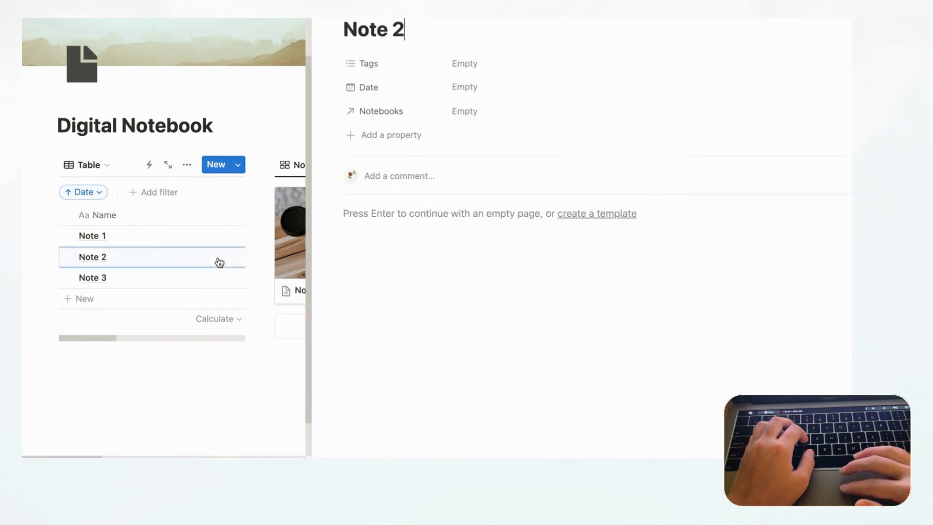
left_click(473, 115)
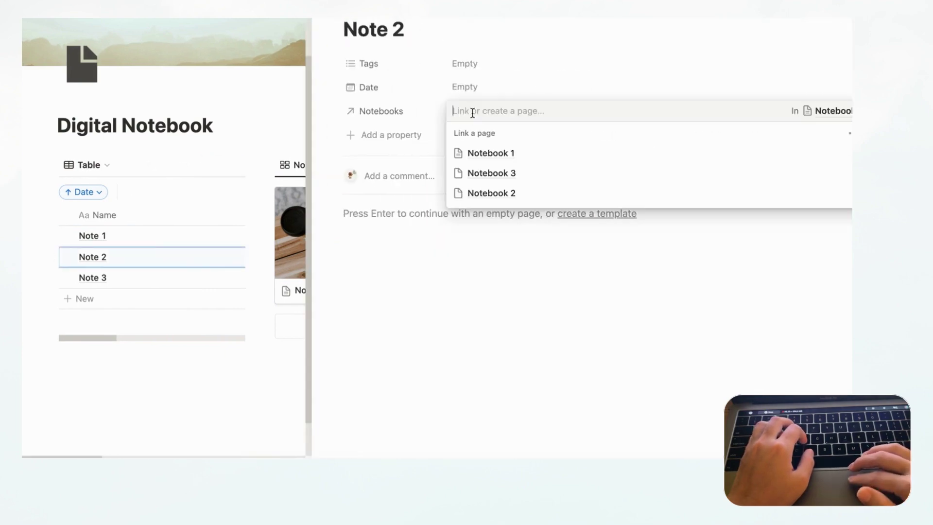
left_click(520, 193)
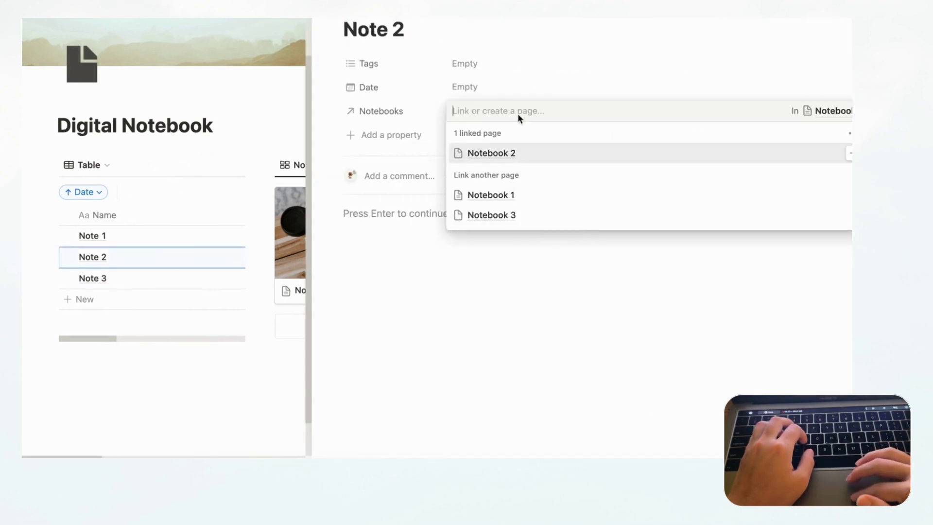
left_click(518, 73)
- Set Note 2's date to September 26, 2023 and its tag to Study, and close the note
left_click(475, 87)
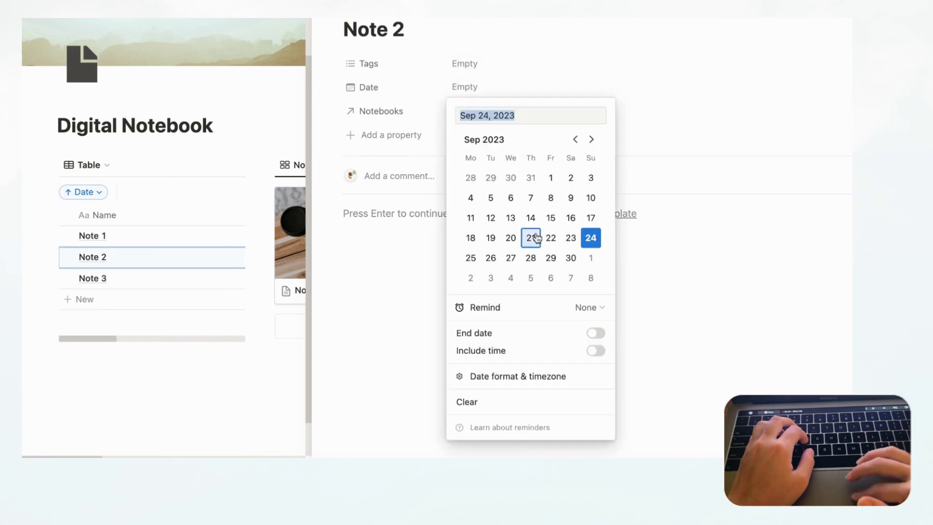
left_click(493, 259)
left_click(538, 44)
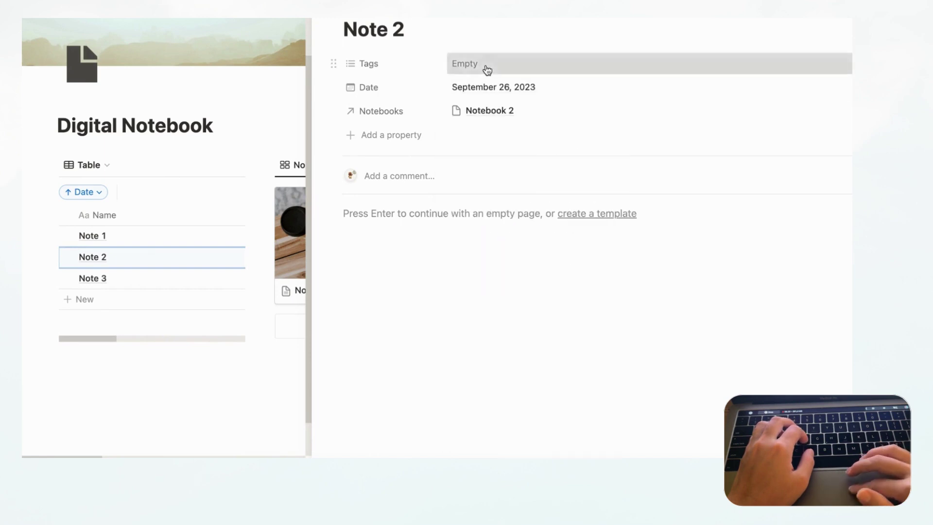
left_click(485, 66)
left_click(528, 140)
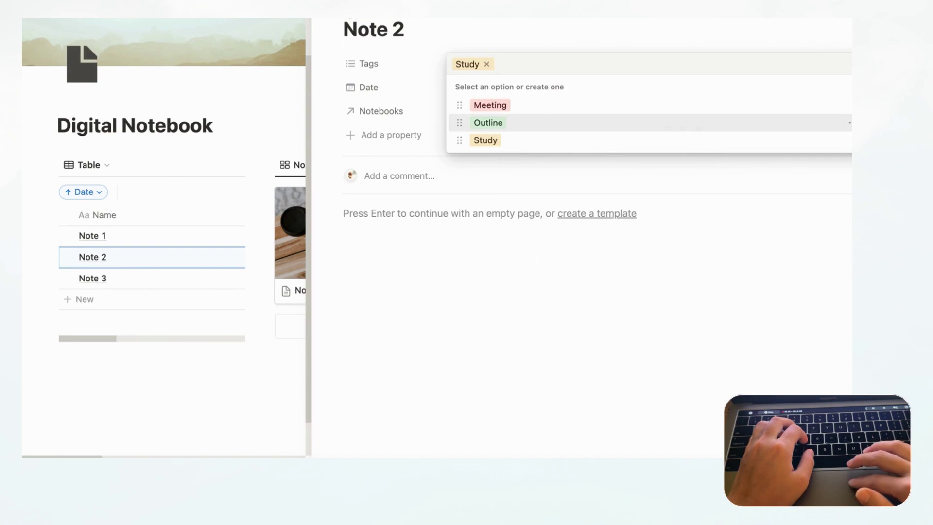
key("Escape")
key("Escape")
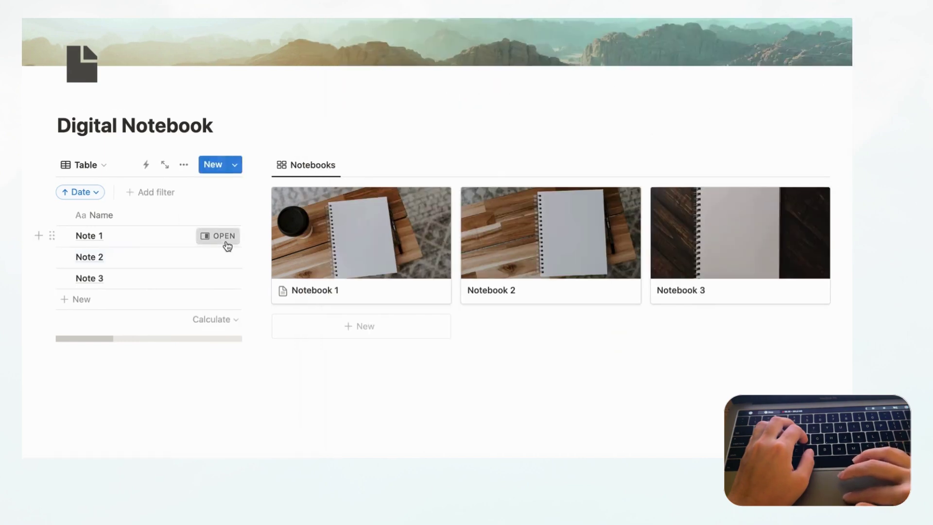
- Check Note 1's properties, and link Note 3 to Notebook 3 through its Notebooks property
left_click(225, 238)
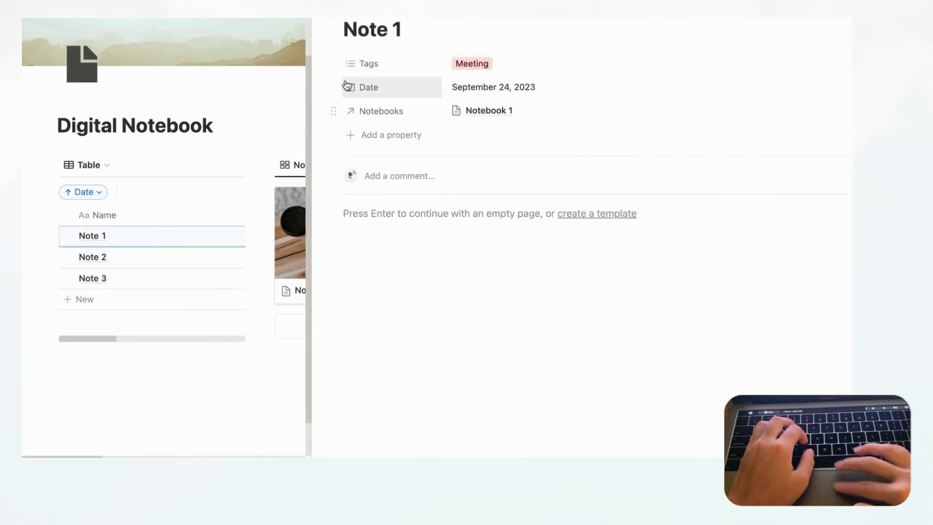
key("Escape")
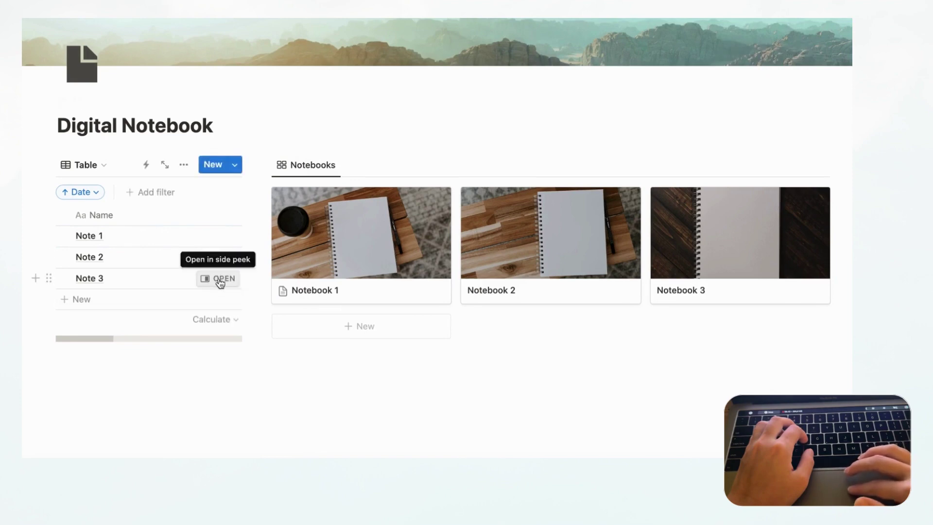
left_click(217, 278)
left_click(500, 112)
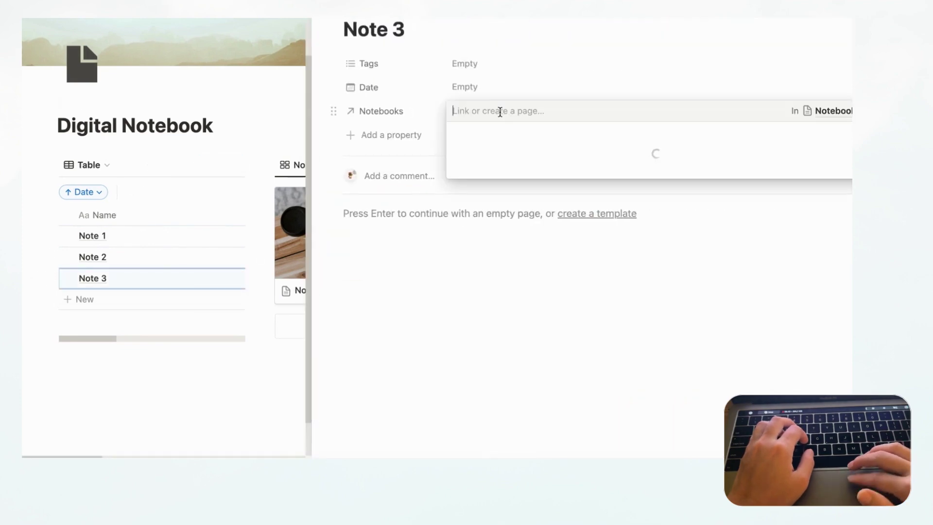
left_click(530, 180)
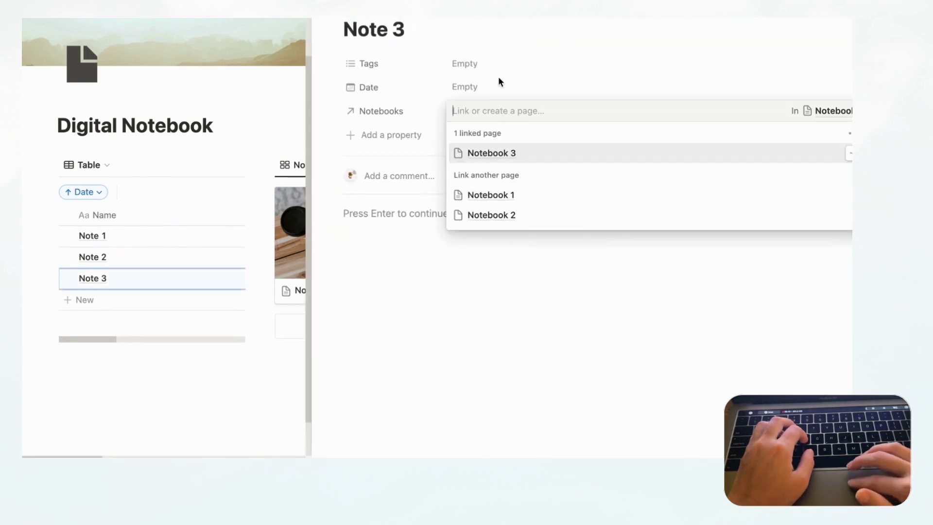
- Set Note 3's date to September 30, 2023 and its tag to Outline, and close the note
left_click(471, 89)
left_click(471, 88)
left_click(569, 253)
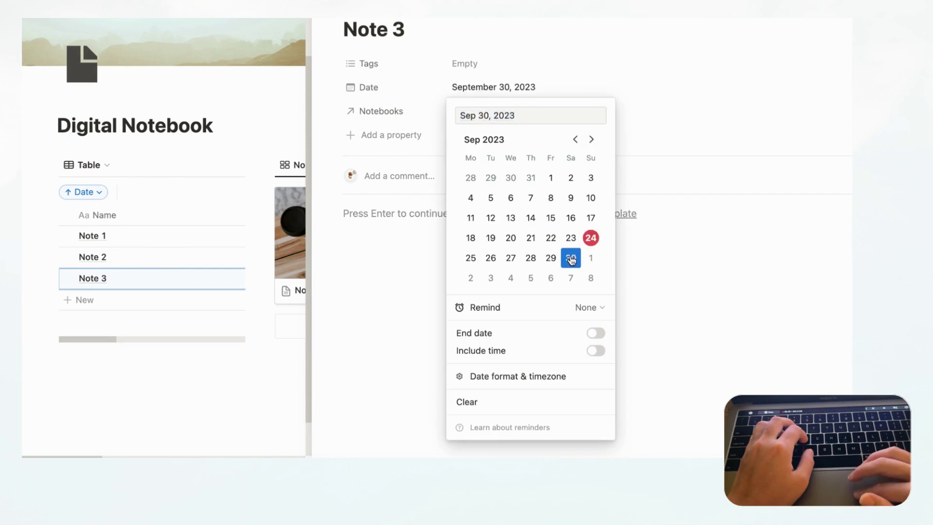
left_click(529, 89)
left_click(473, 63)
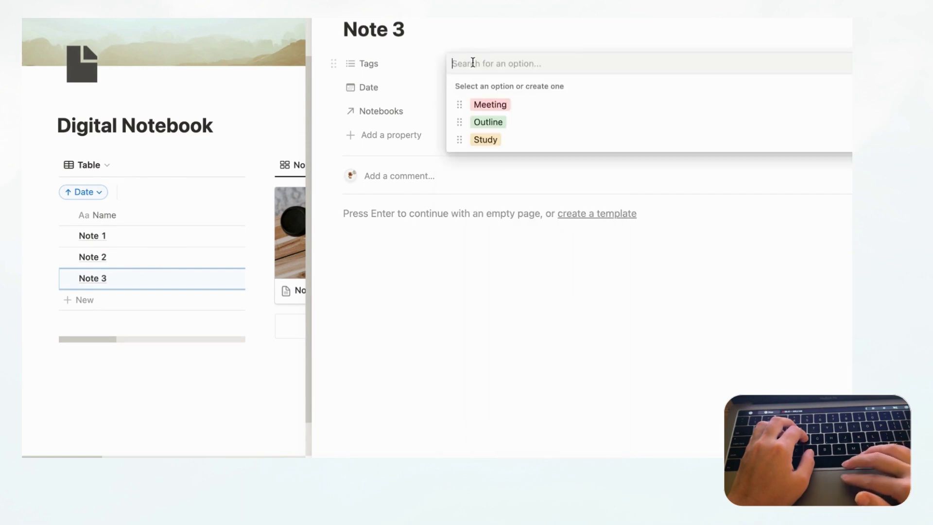
left_click(518, 122)
key("Escape")
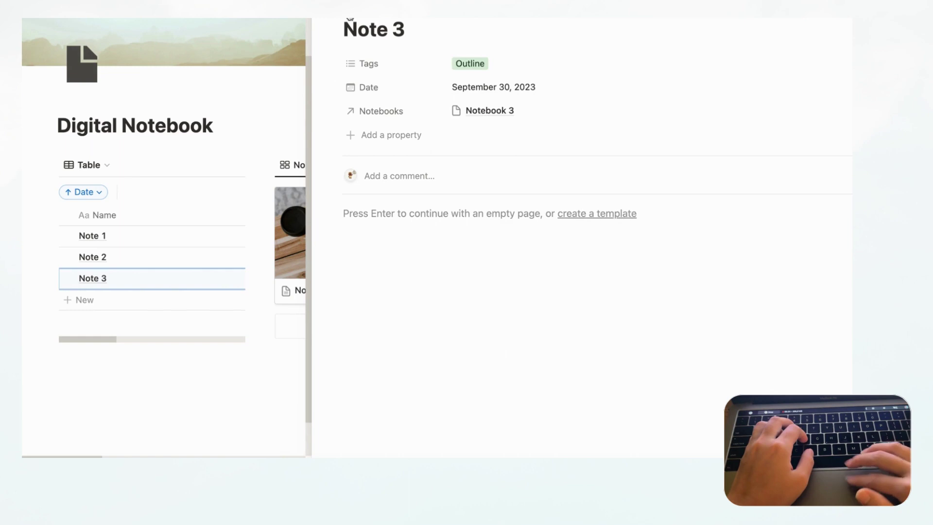
key("Escape")
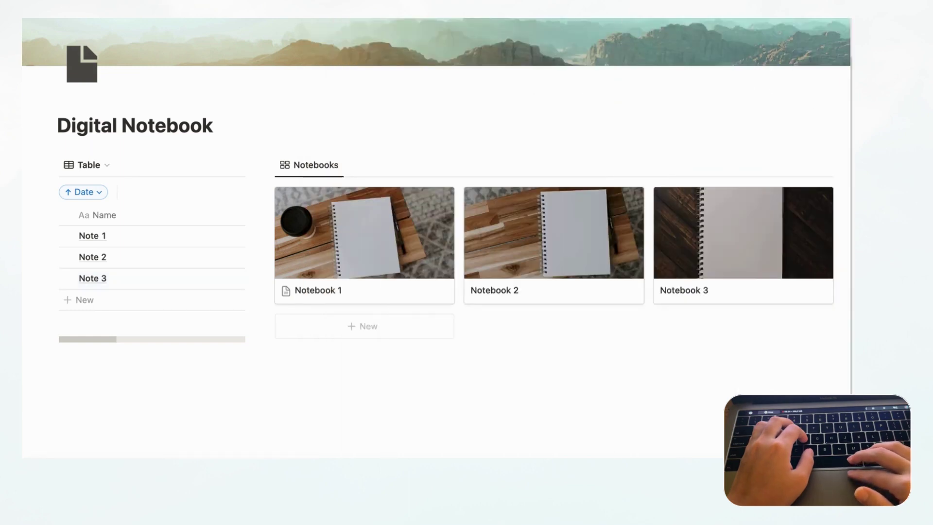
- Apply the New Notebook template to the Notebook 2 page, check its linked notes table, and close the page
left_click(551, 247)
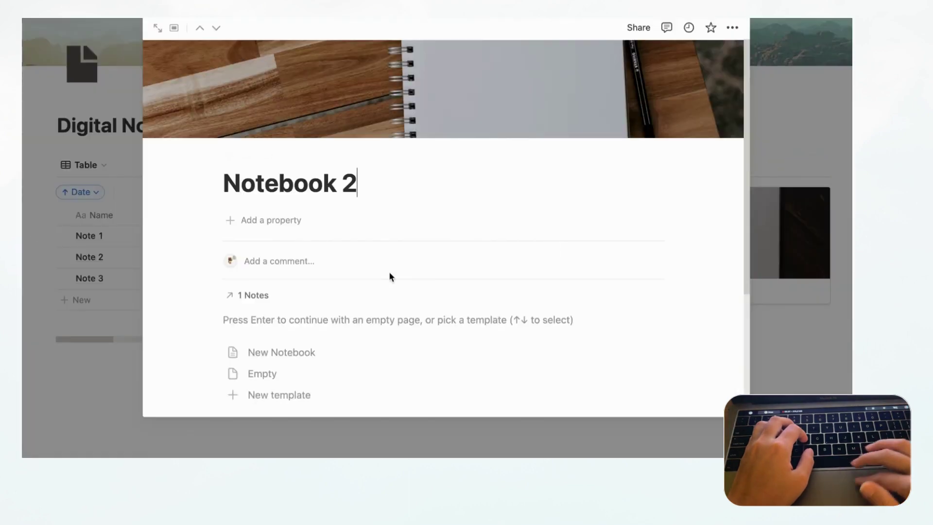
left_click(290, 353)
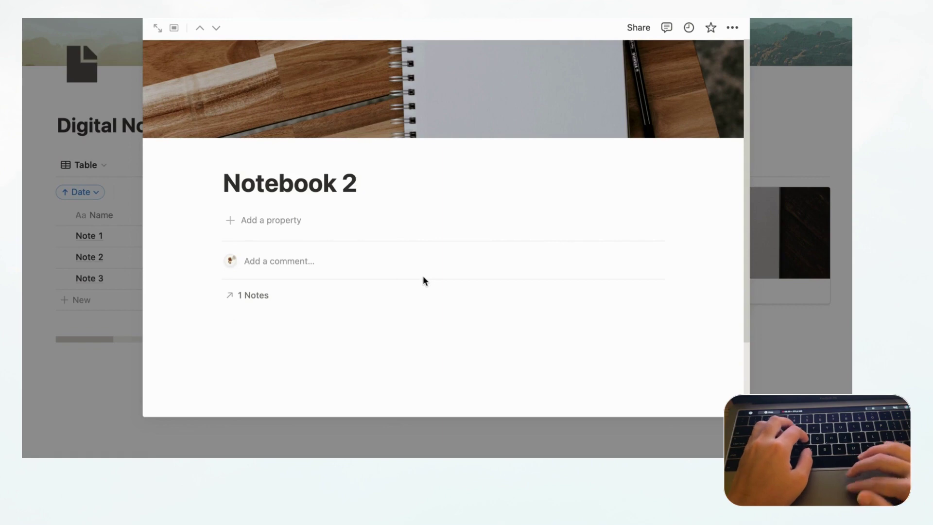
scroll(514, 272, "down", 2)
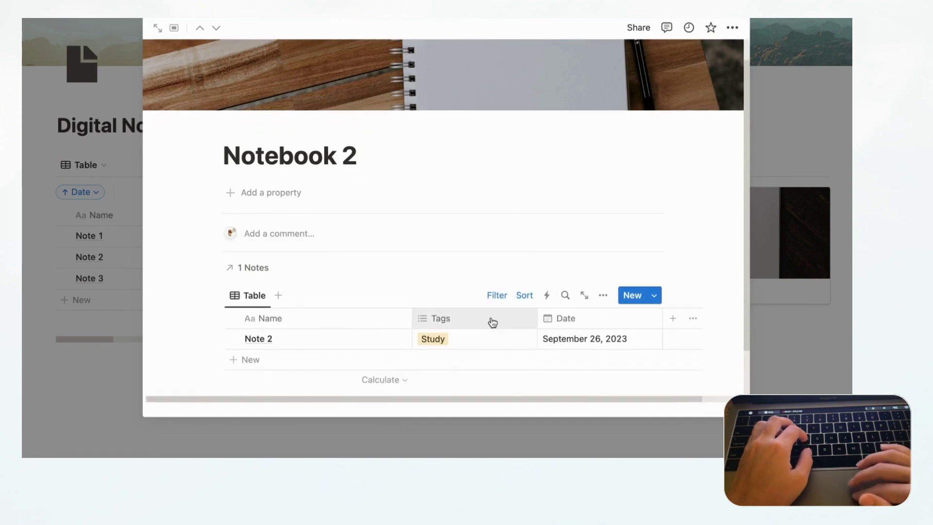
scroll(492, 321, "right", 2)
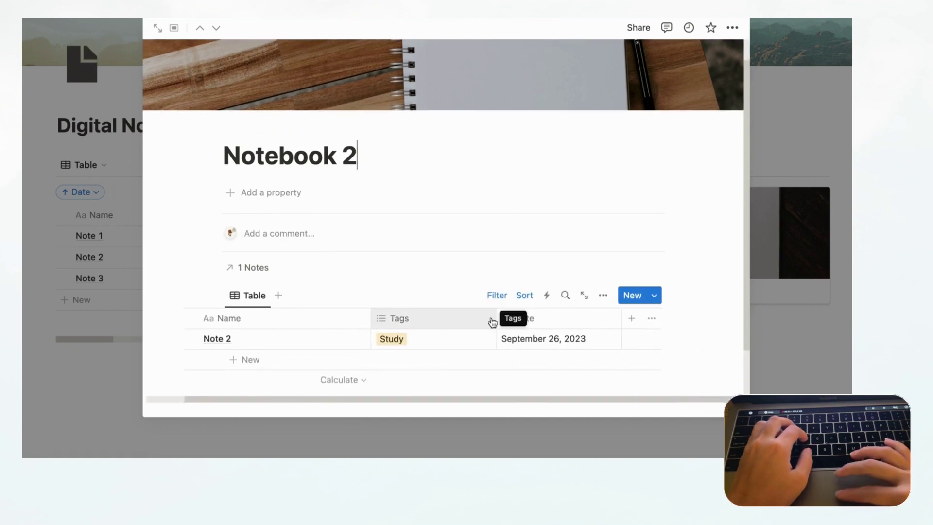
left_click(756, 162)
- Apply the New Notebook template to the Notebook 3 page and return to the Digital Notebook page
left_click(733, 269)
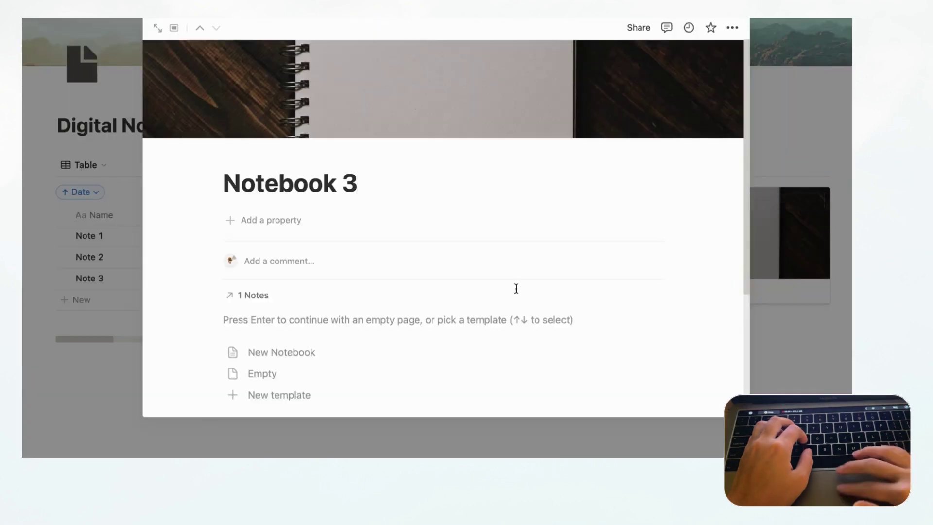
scroll(514, 287, "down", 2)
left_click(315, 307)
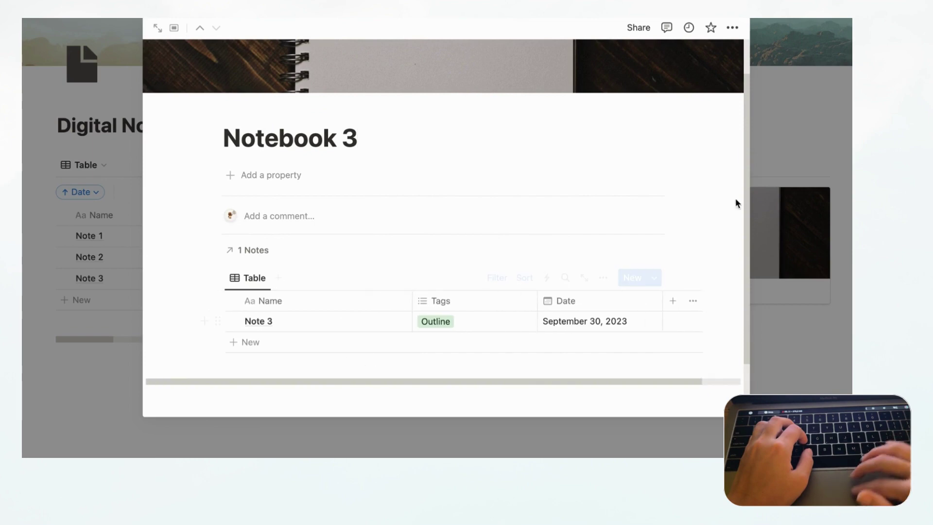
left_click(785, 113)
scroll(623, 169, "up", 2)
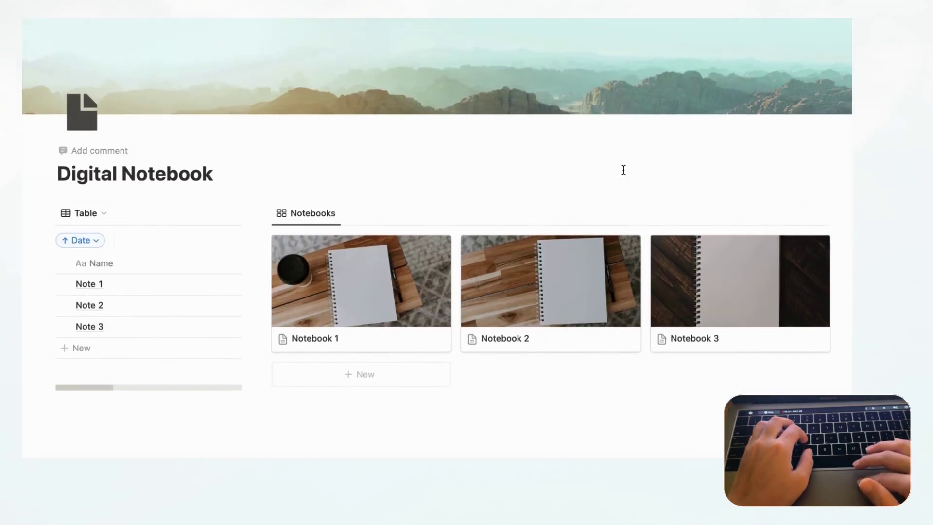
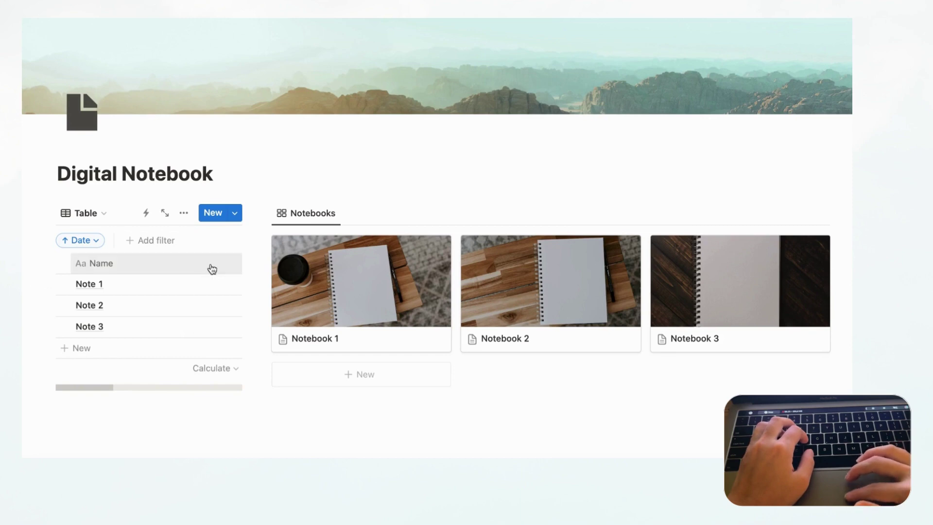
- Create a new template for the Notes database titled "Meeting Note Template"
left_click(236, 214)
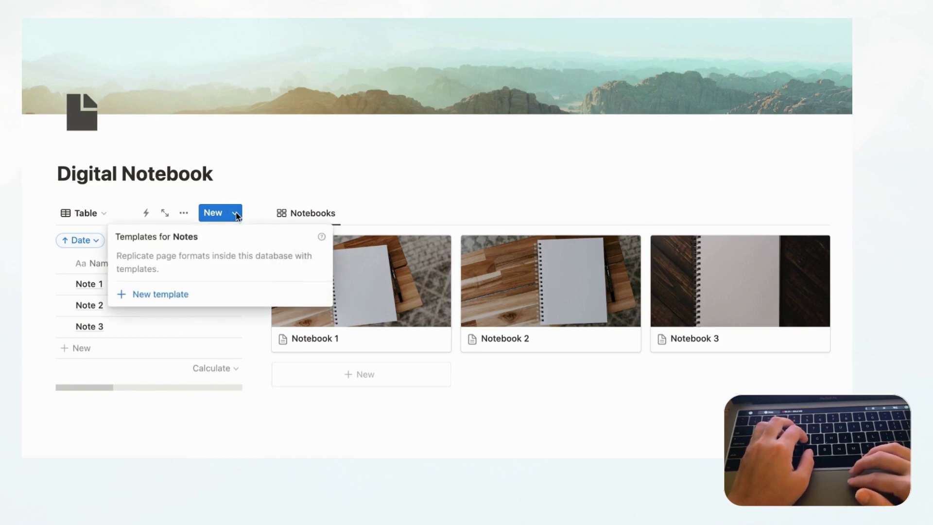
left_click(170, 297)
type("Mee")
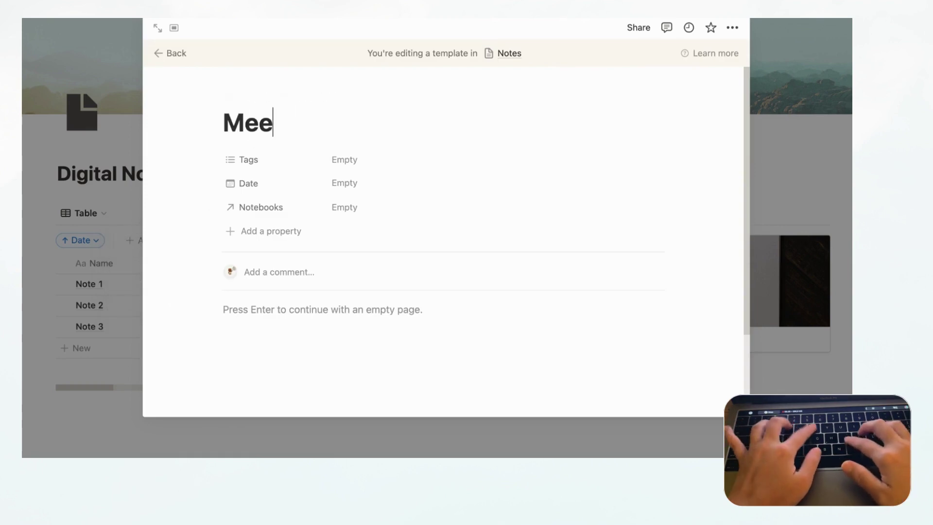
type("ting Note Template")
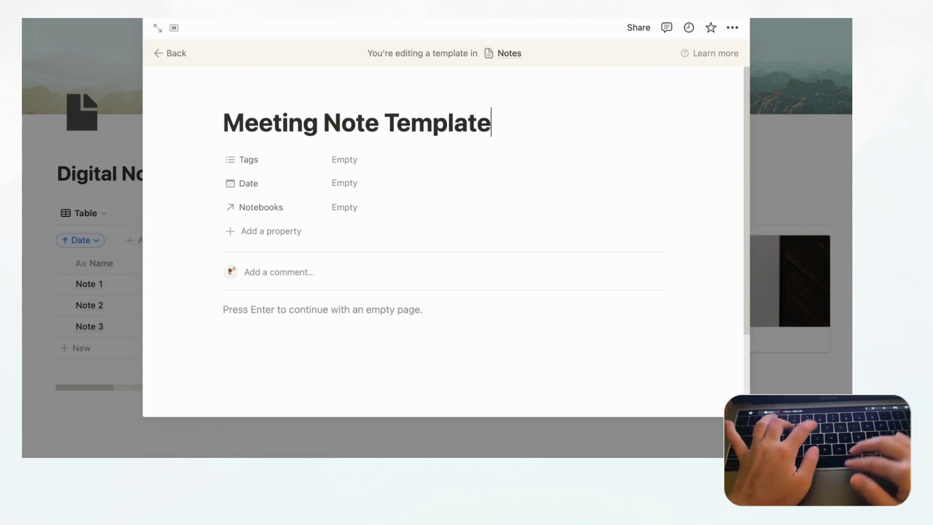
- Add the lines "Summary", "Who I talked with" and "Takeaways" to the template body, separated by blank lines
left_click(262, 310)
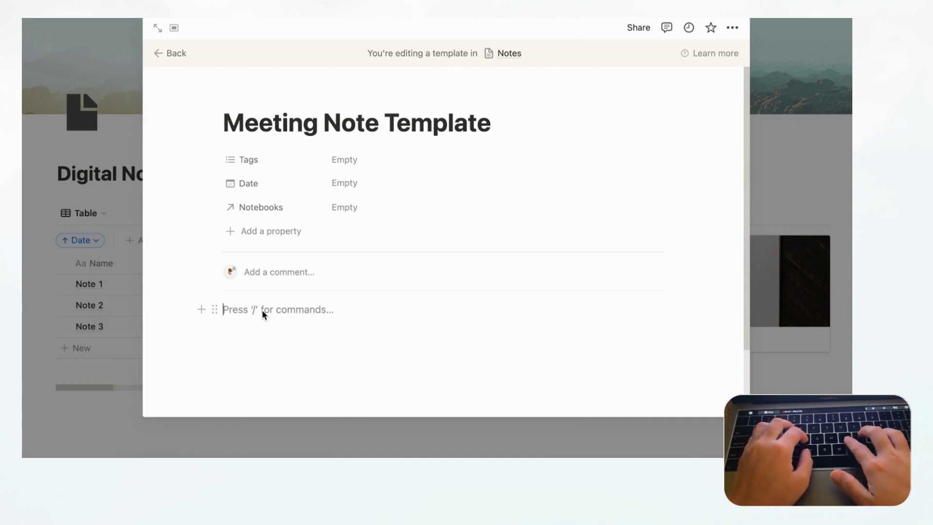
type("Summary")
key("Return")
key("Return")
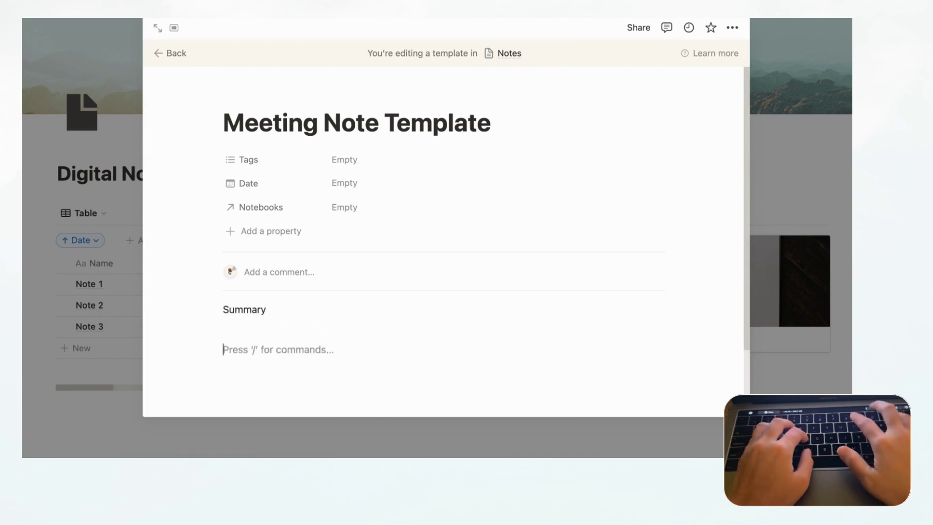
type("Who ")
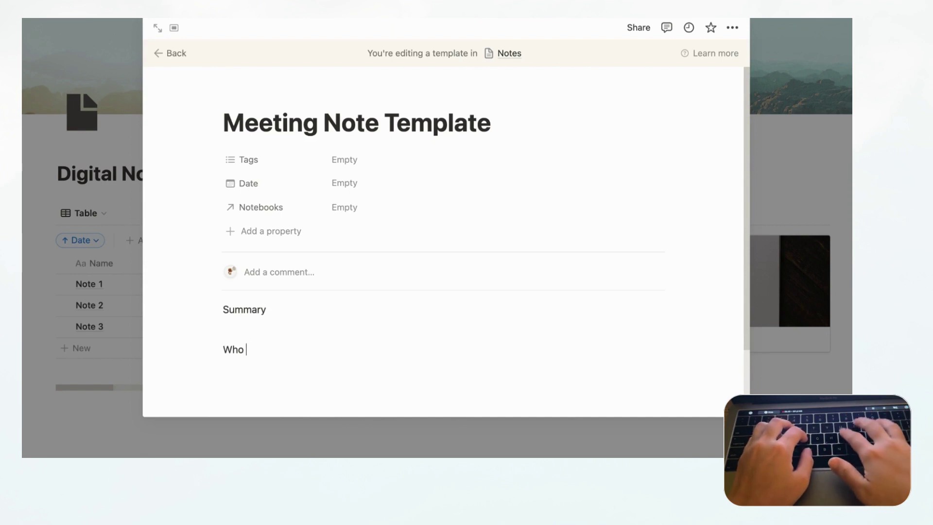
type("I talked with")
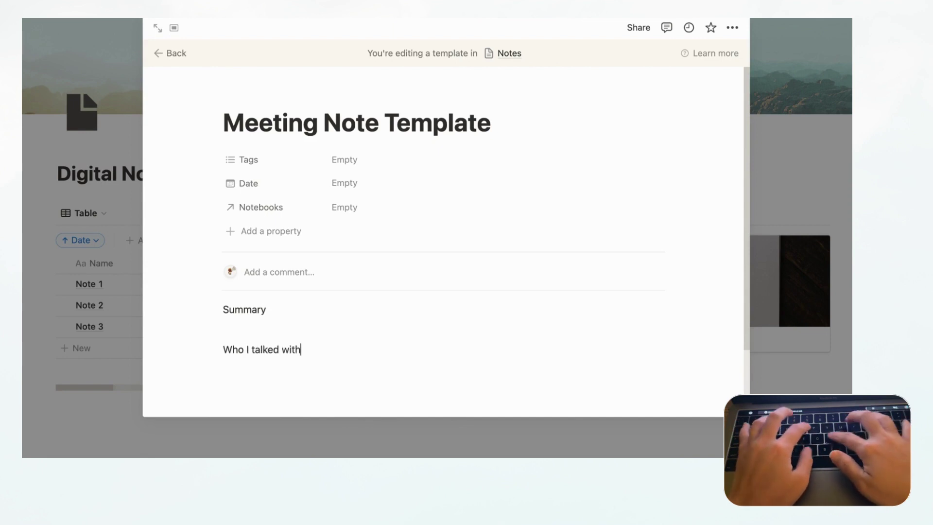
key("Return")
key("Return")
type("Takeaways")
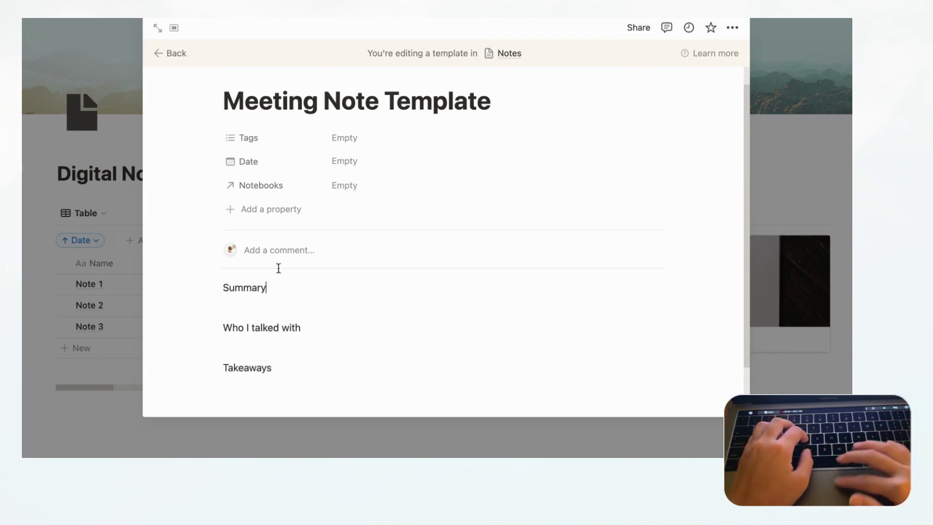
- Return from the template editor to the Digital Notebook page and apply the Meeting Note Template to the Note 1 page
left_click(275, 297)
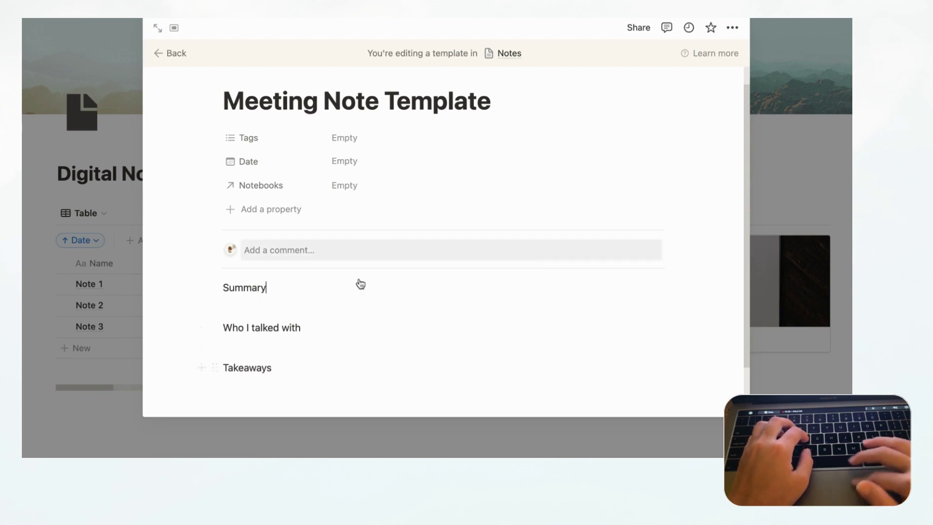
scroll(379, 302, "up", 1)
mouse_move(222, 101)
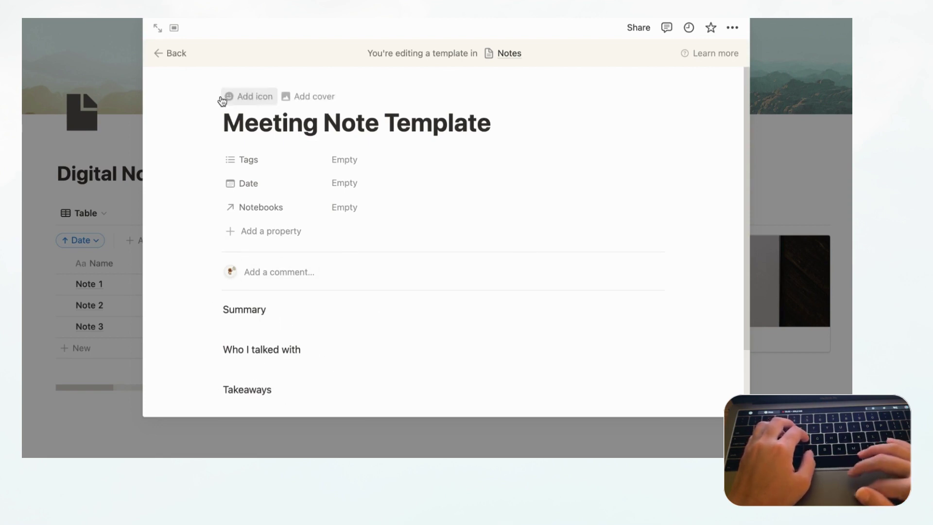
left_click(178, 55)
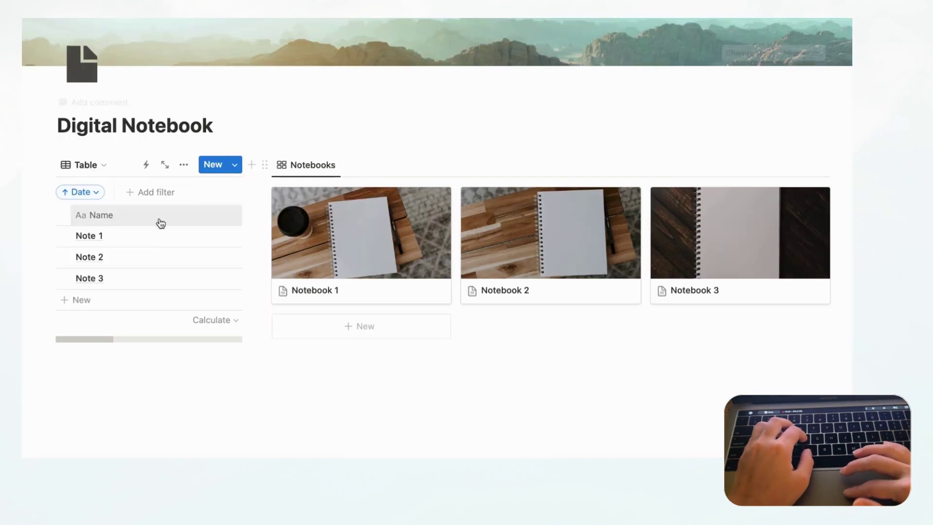
left_click(210, 236)
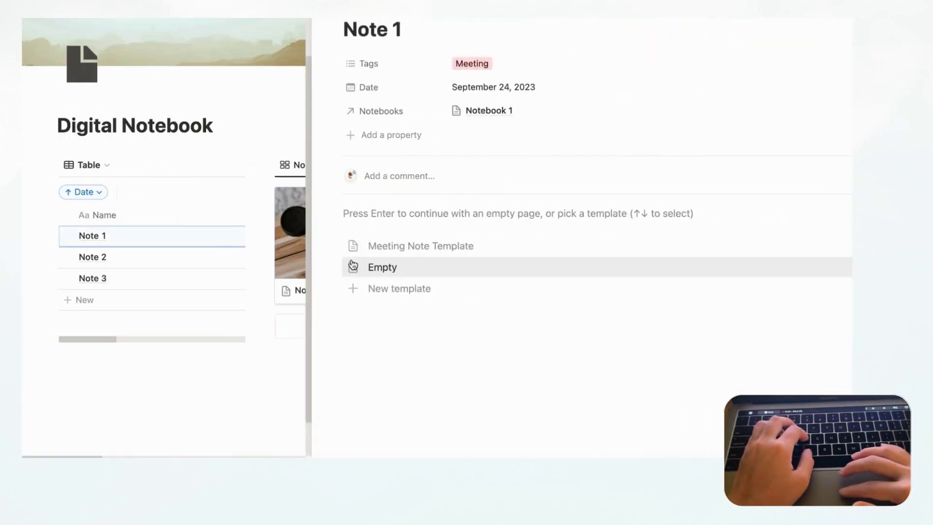
left_click(415, 248)
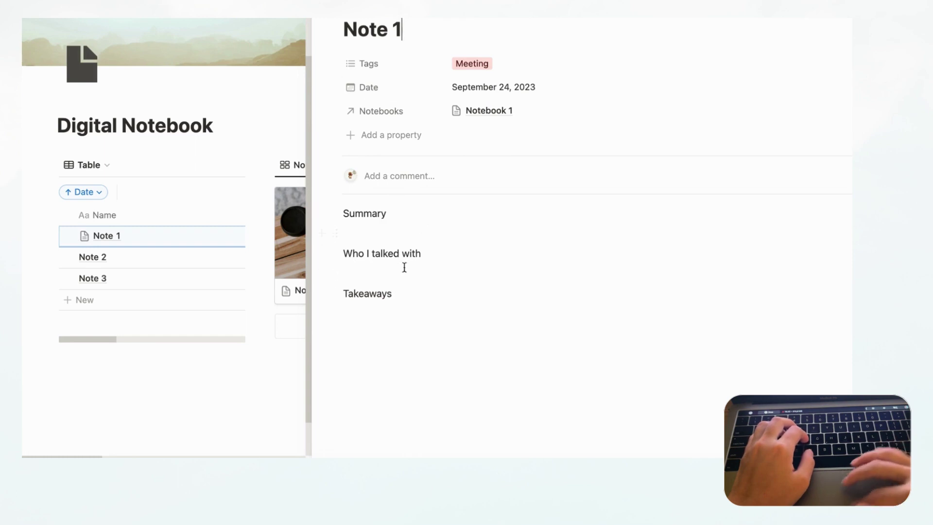
- View the tag options on Note 1, close the page, and check the list of templates for the Notes database
left_click(500, 69)
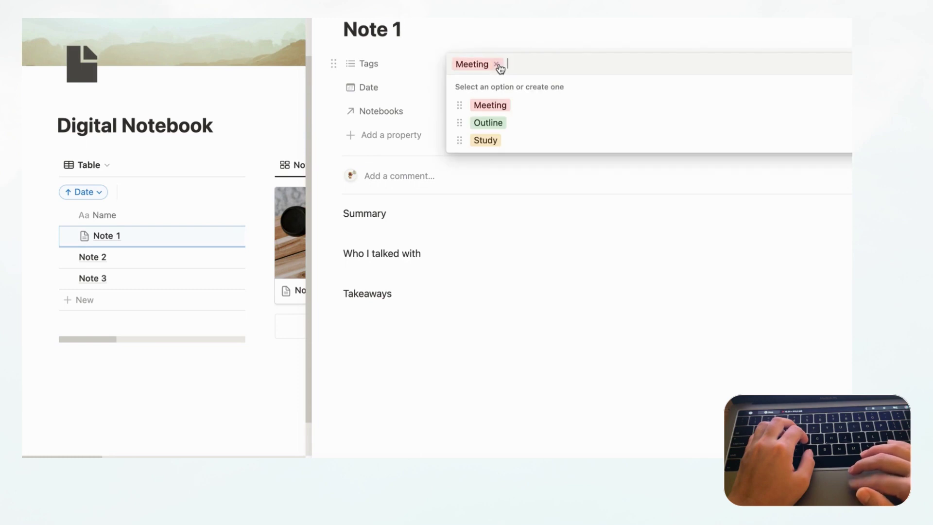
left_click(497, 22)
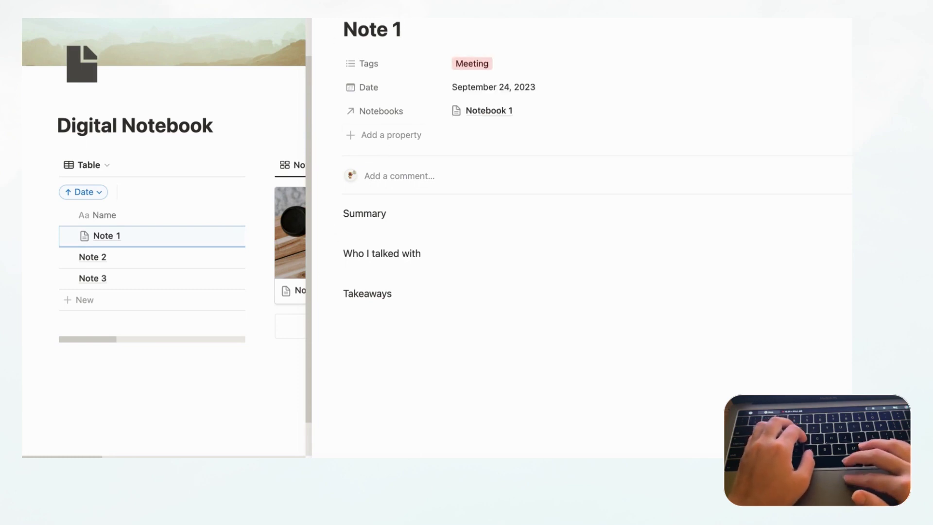
key("Escape")
left_click(235, 165)
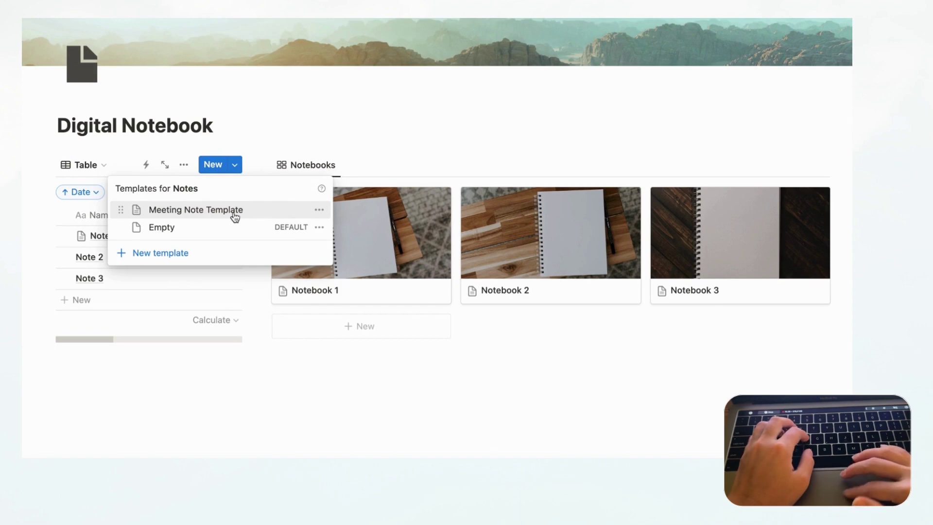
left_click(267, 135)
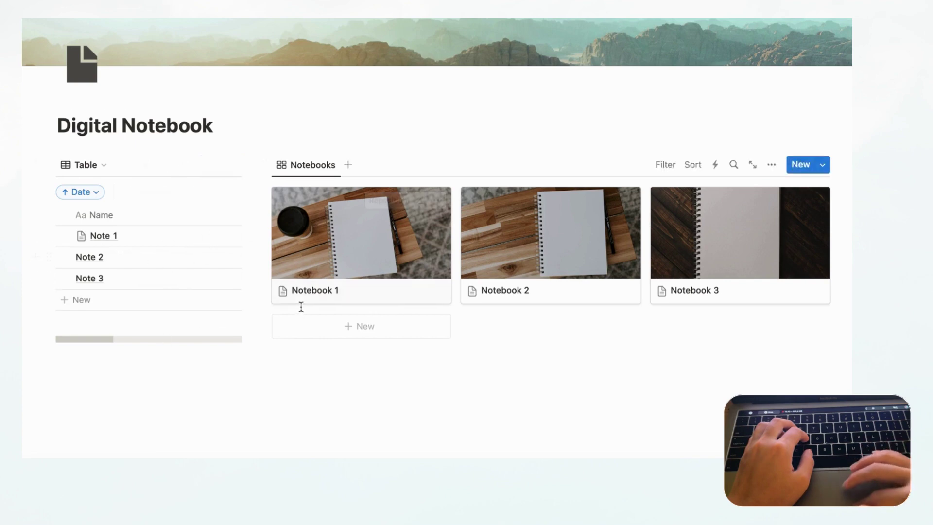
- Insert a button block directly beneath the Digital Notebook page title
left_click(221, 127)
key("Return")
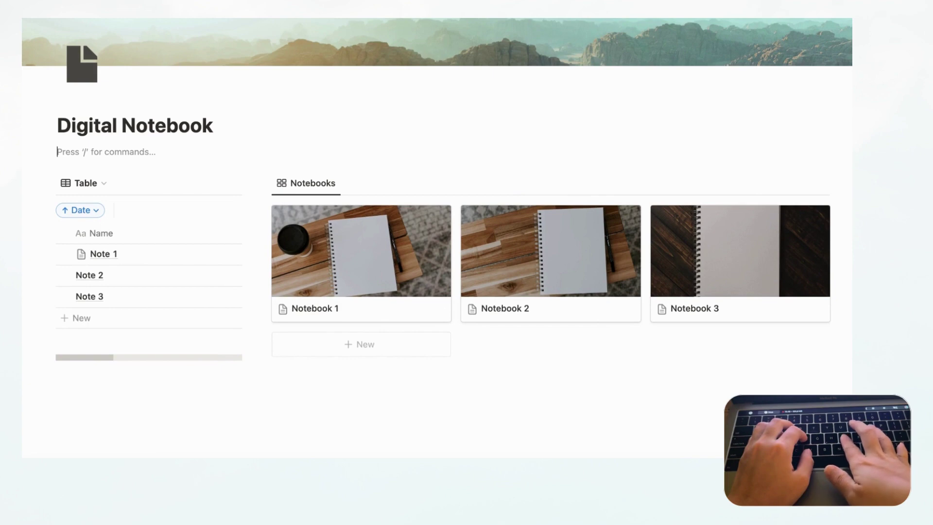
type("/")
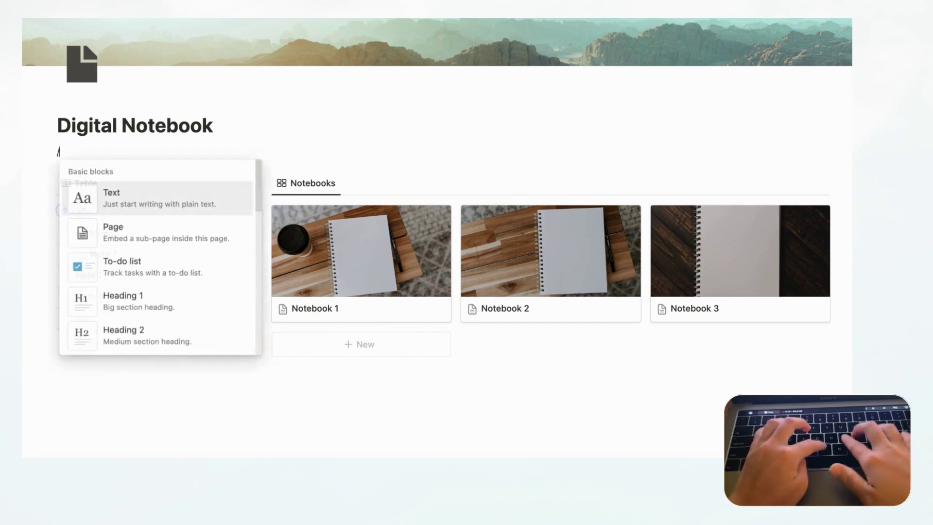
type("button")
left_click(167, 197)
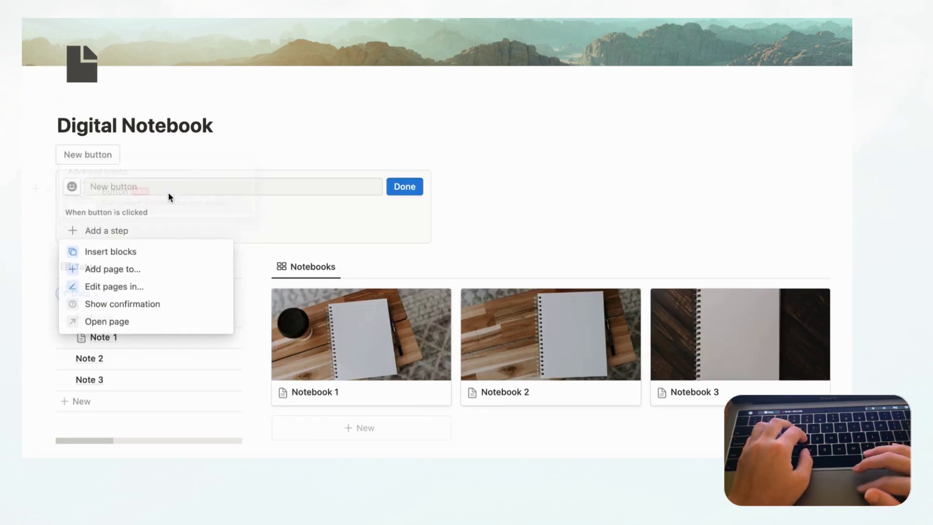
- Name the button "New Note" and give it a plus icon
left_click(124, 188)
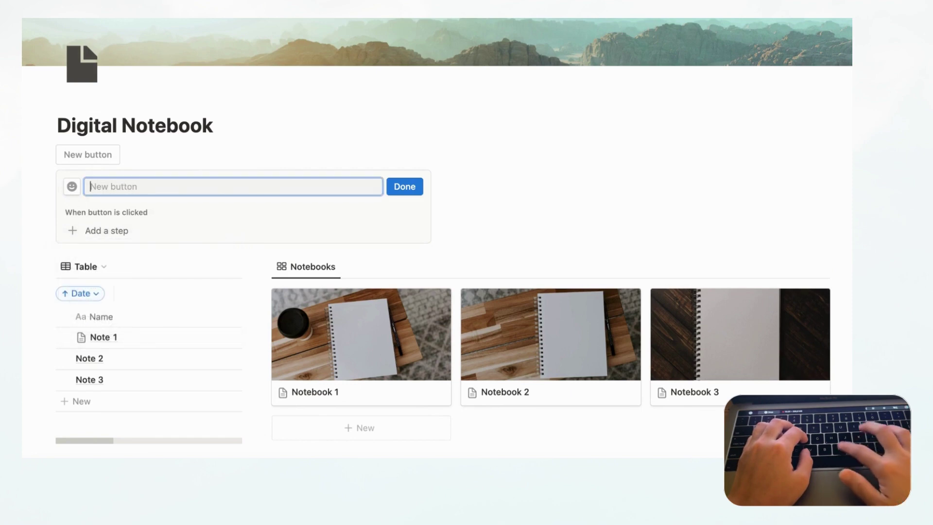
type("New Note")
left_click(71, 187)
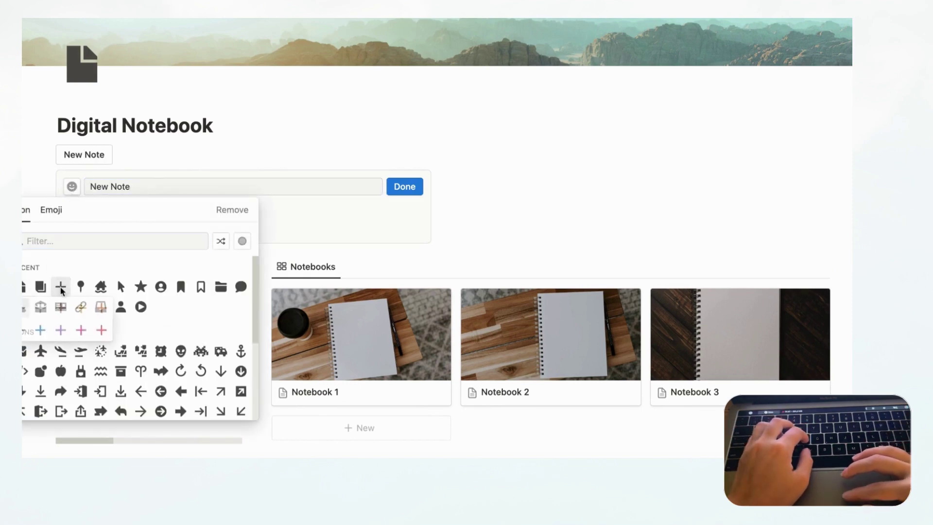
left_click(64, 287)
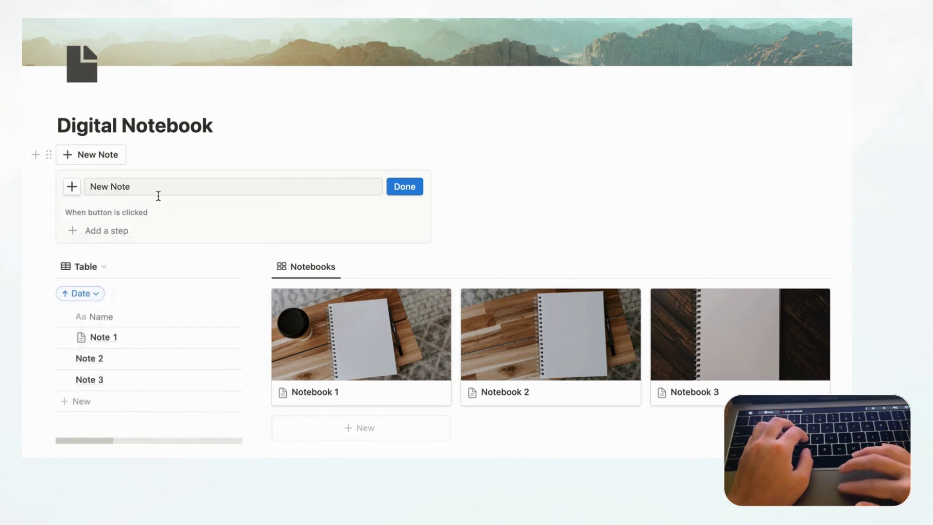
- Add a button action that adds an empty page named "New Note" to the Notes database
left_click(125, 229)
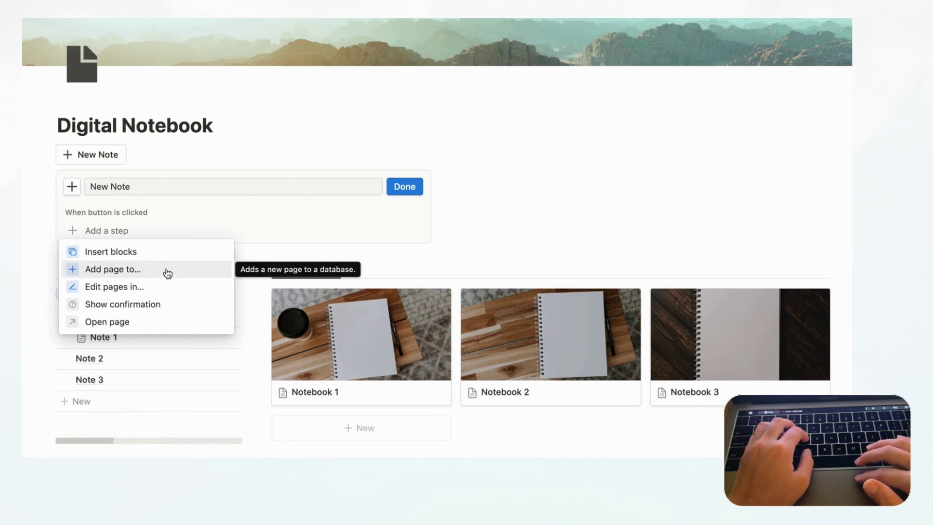
left_click(128, 275)
left_click(187, 237)
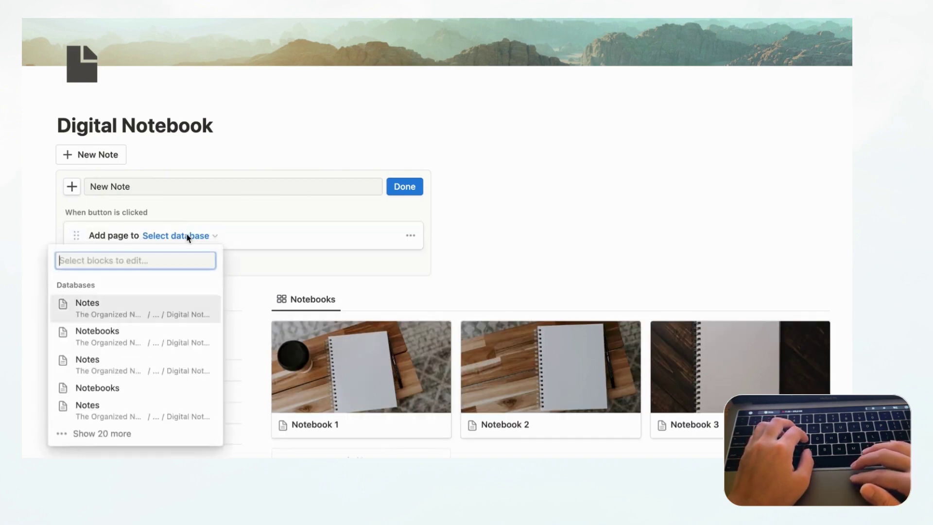
left_click(167, 87)
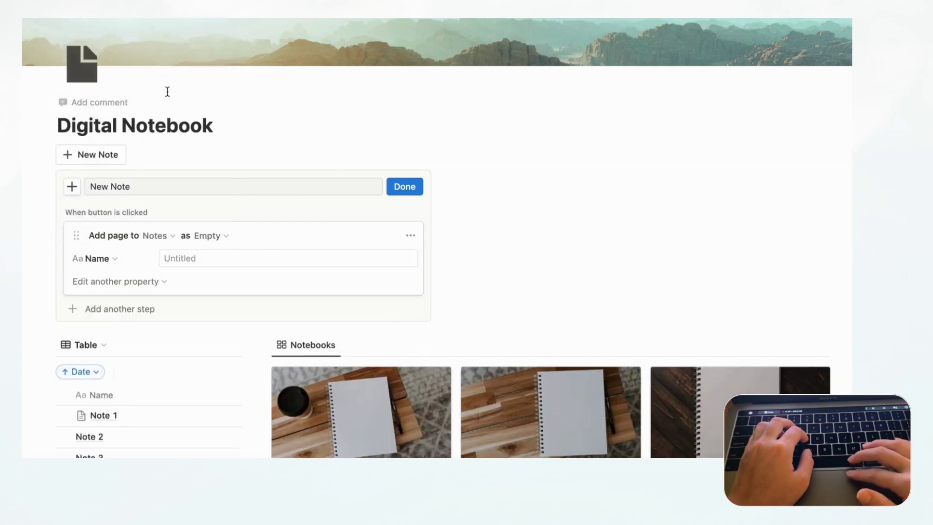
left_click(222, 257)
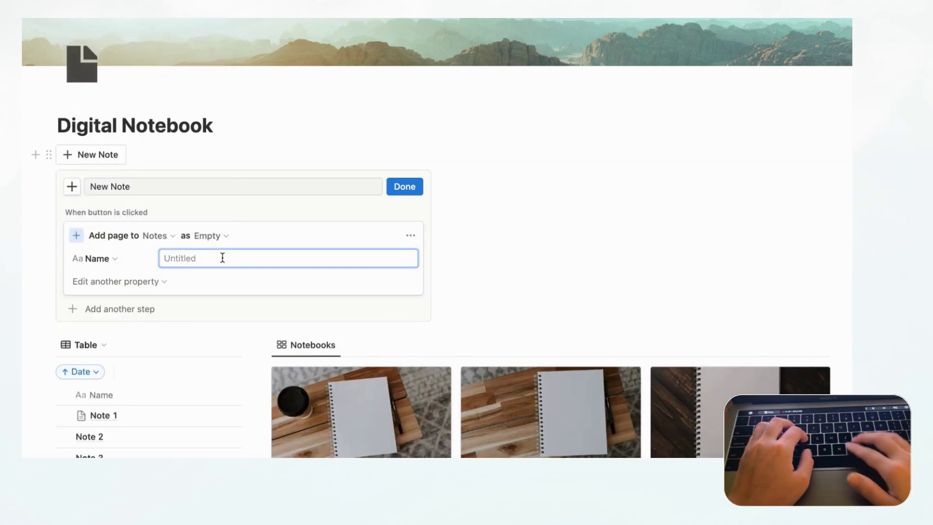
type("New Note")
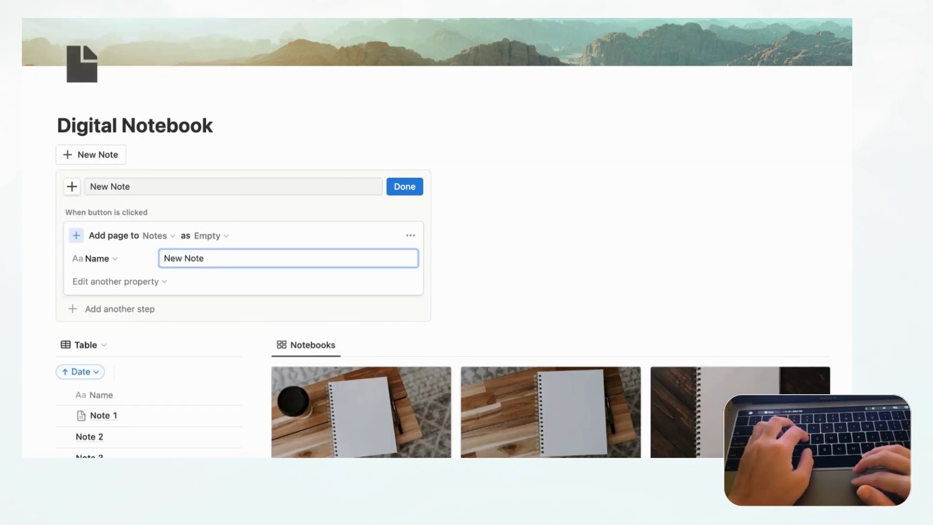
left_click(156, 281)
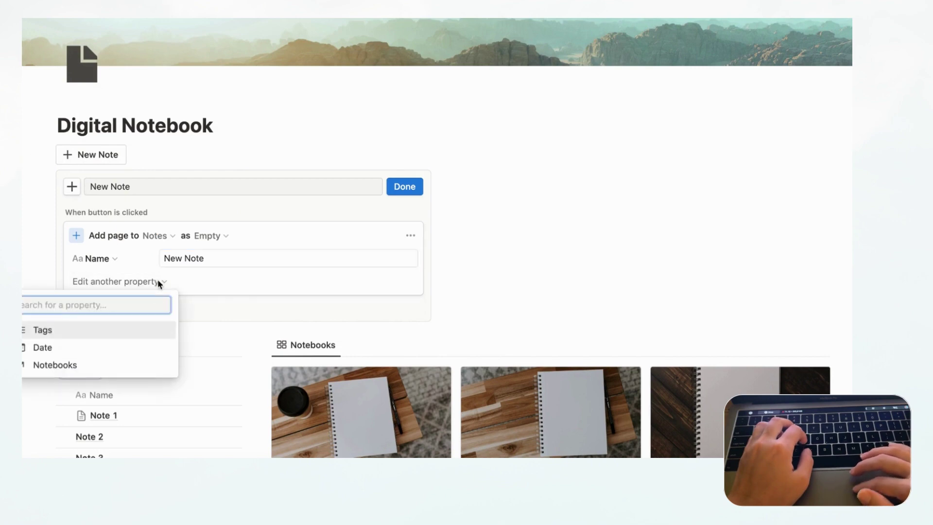
left_click(219, 282)
- Add a second action to the button that opens the newly added page, and finish the button setup
scroll(167, 282, "down", 3)
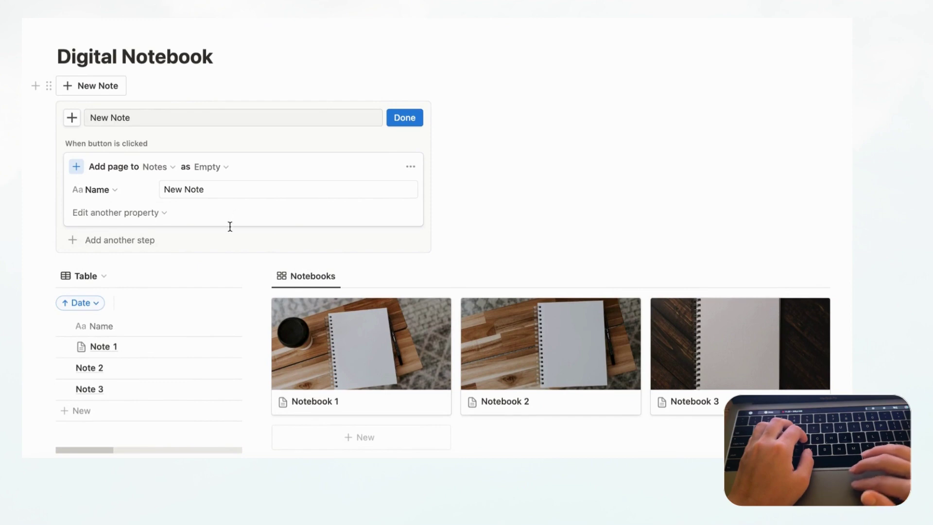
left_click(134, 240)
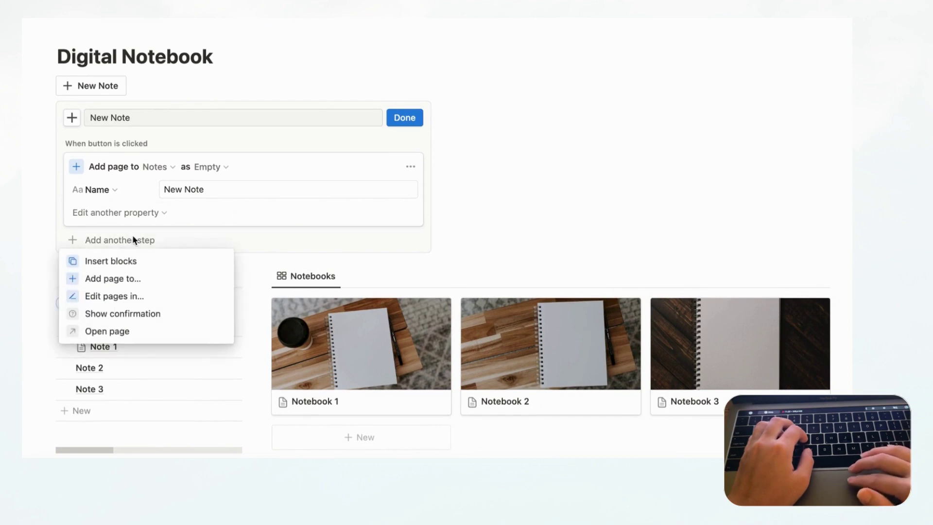
left_click(123, 334)
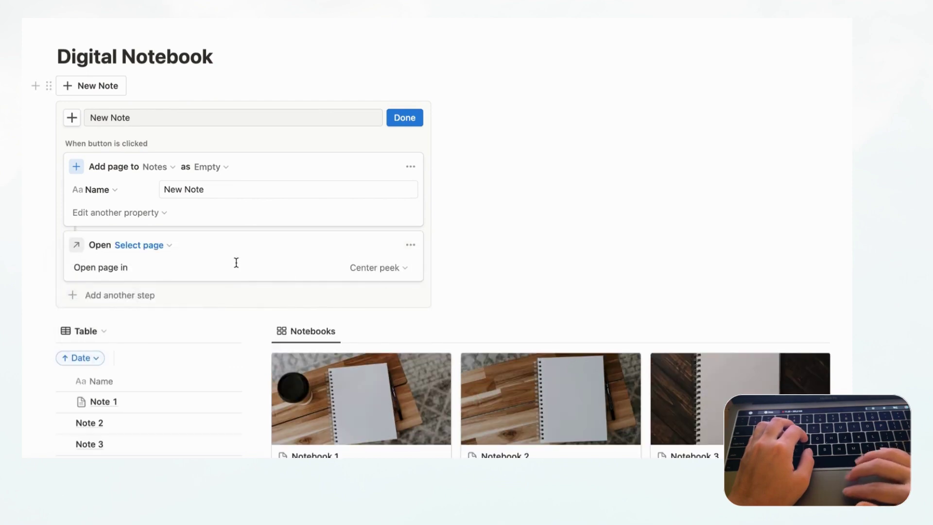
scroll(266, 255, "down", 1)
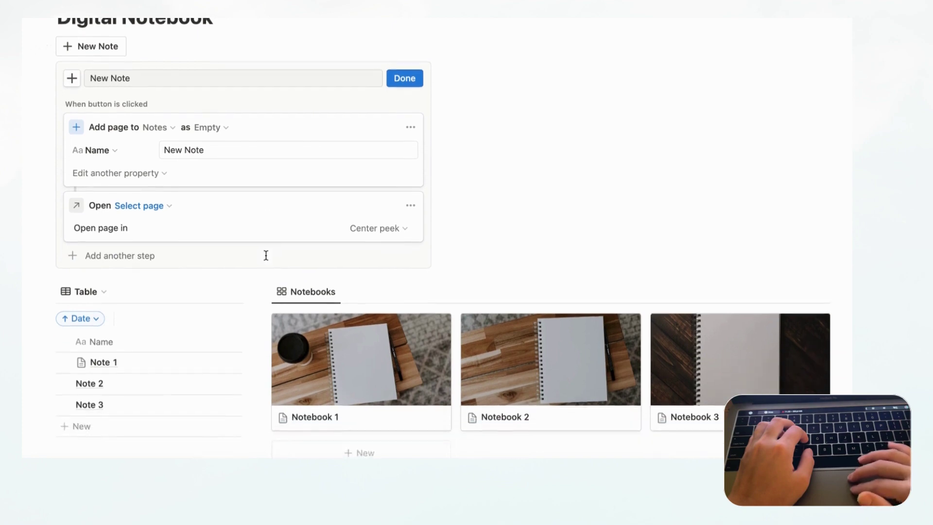
scroll(160, 288, "up", 2)
left_click(160, 288)
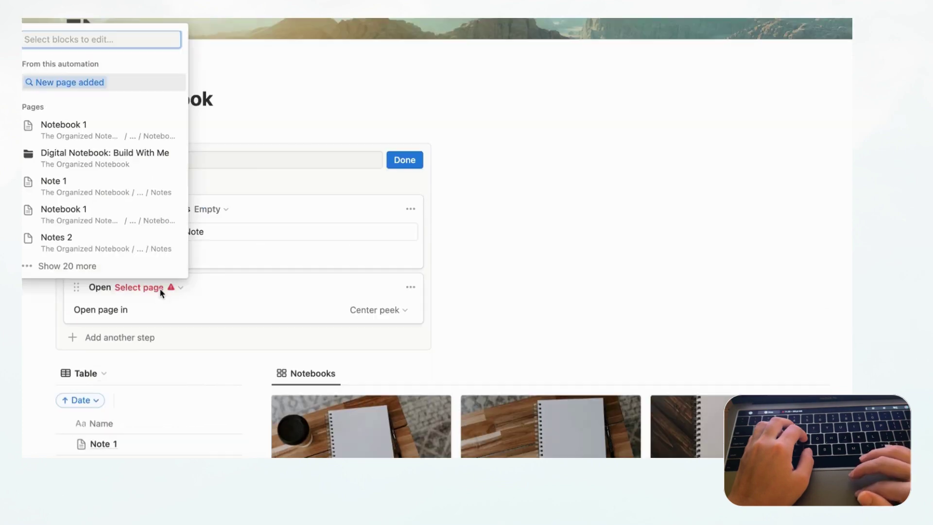
left_click(78, 89)
left_click(405, 164)
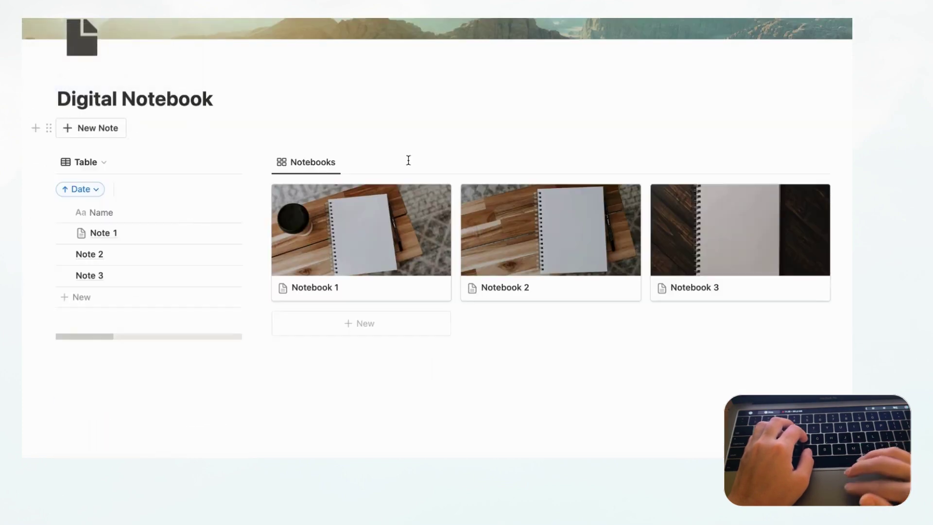
- Create a note with the New Note button, title it "Note 4", choose the Empty template, and close the page
left_click(106, 130)
key("super+a")
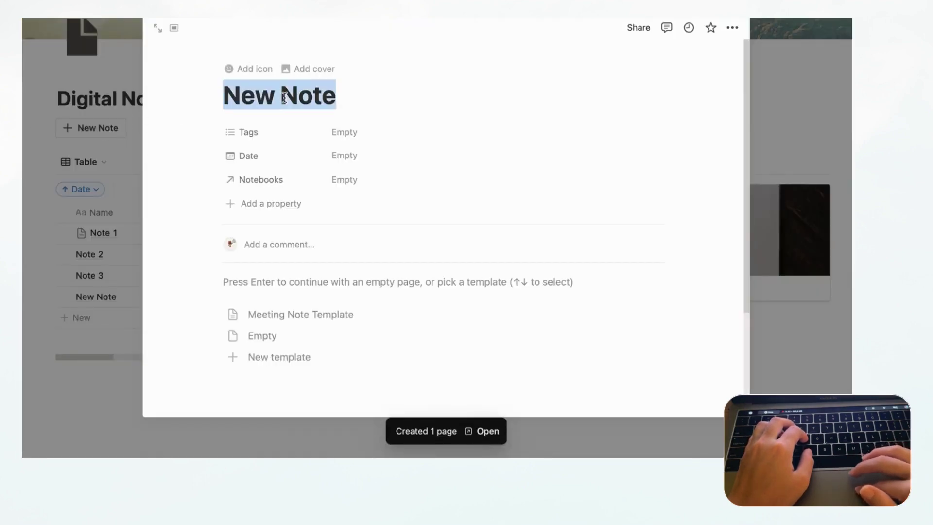
key("BackSpace")
type("Note 3")
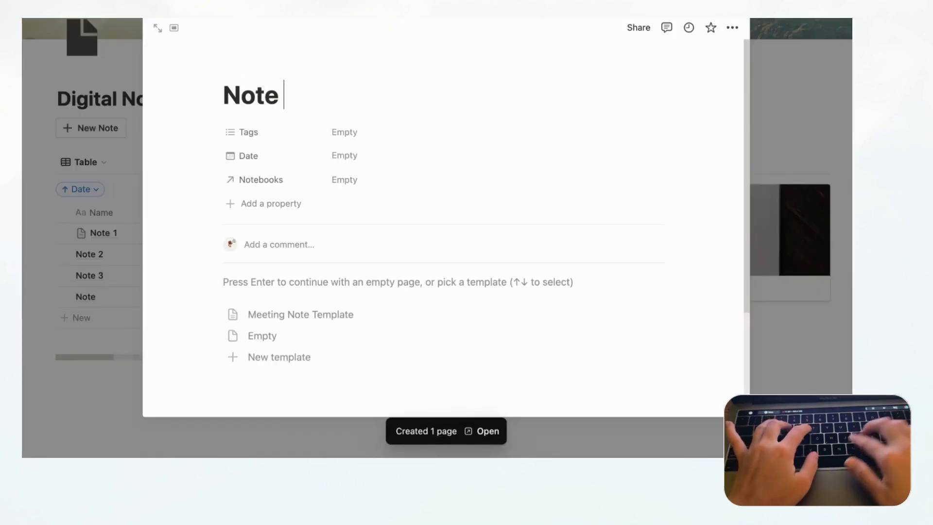
key("BackSpace")
type("4")
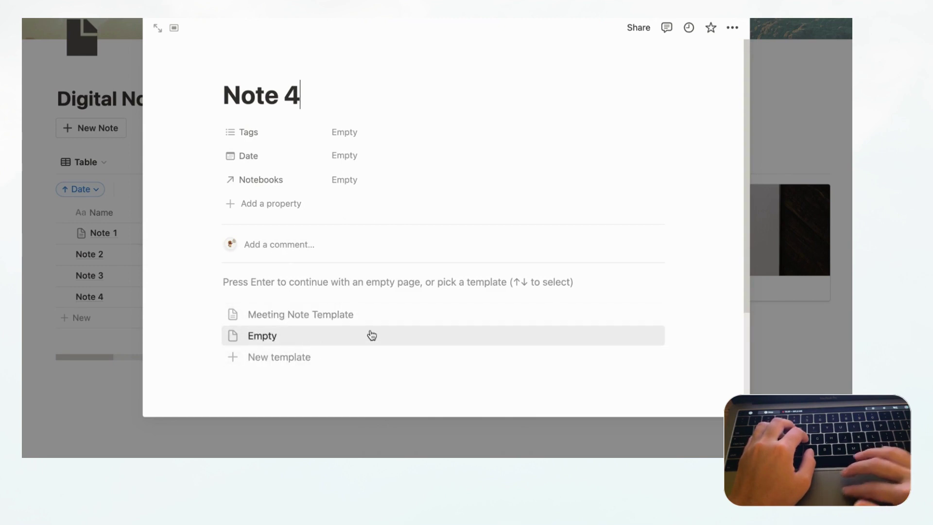
left_click(389, 338)
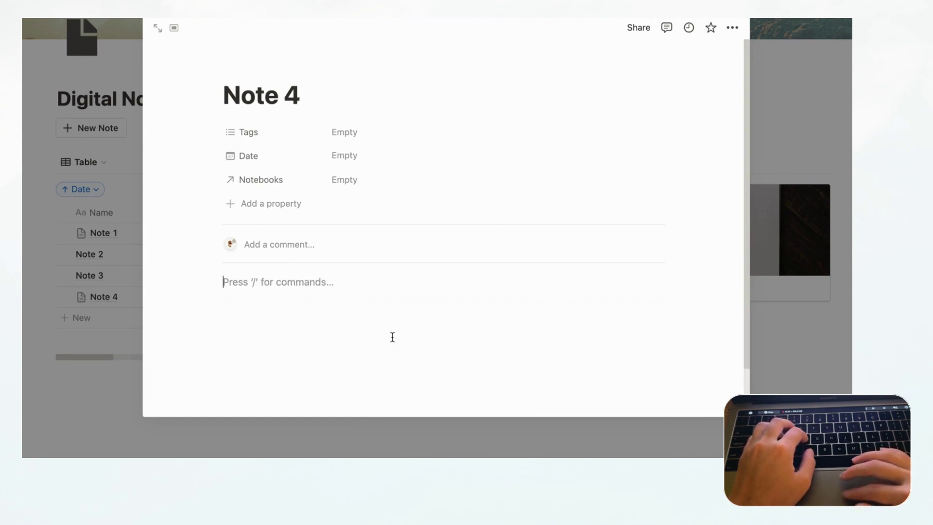
left_click(793, 132)
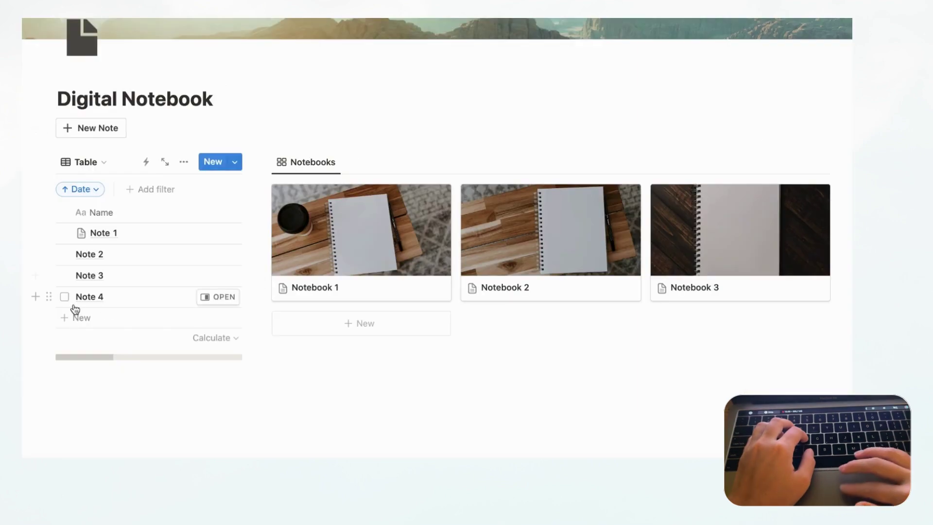